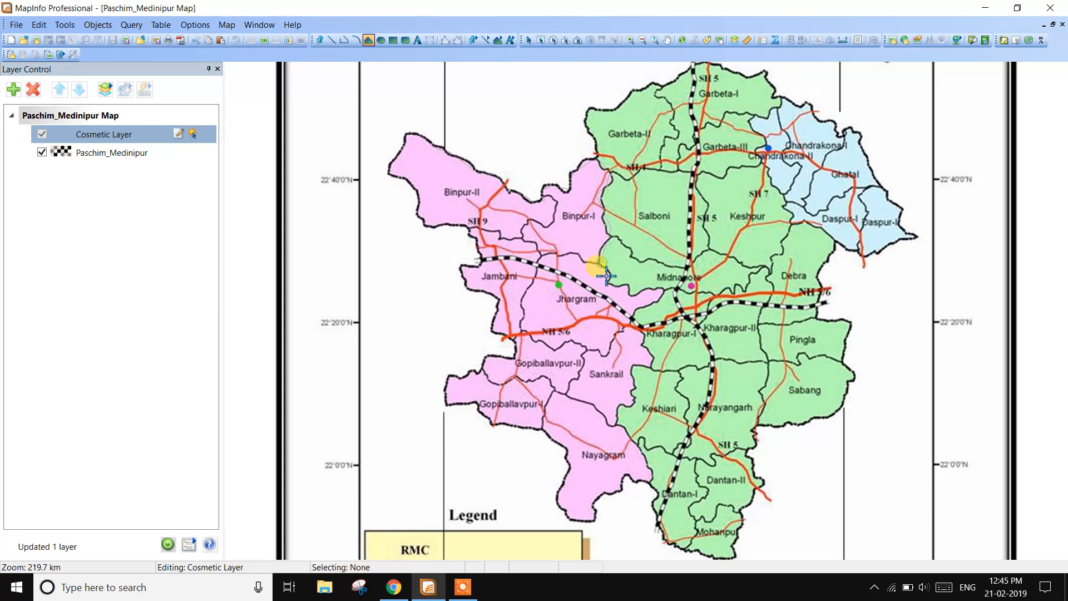
- Trace the boundary of the pink Jhargram area as a closed polygon on the Cosmetic Layer
left_click(666, 287)
left_click(659, 302)
left_click(638, 310)
left_click(636, 323)
left_click(642, 337)
left_click(649, 352)
left_click(651, 368)
left_click(634, 384)
left_click(630, 402)
left_click(655, 479)
left_click(595, 520)
left_click(567, 519)
left_click(558, 506)
left_click(561, 486)
left_click(569, 464)
left_click(566, 449)
left_click(495, 418)
left_click(479, 404)
left_click(454, 402)
left_click(448, 381)
left_click(477, 363)
left_click(512, 360)
left_click(513, 339)
left_click(489, 326)
left_click(498, 304)
left_click(484, 290)
left_click(466, 289)
left_click(463, 262)
left_click(482, 263)
left_click(480, 244)
left_click(422, 218)
left_click(421, 194)
left_click(398, 177)
left_click(400, 161)
double_click(408, 137)
scroll(584, 355, "down", 1)
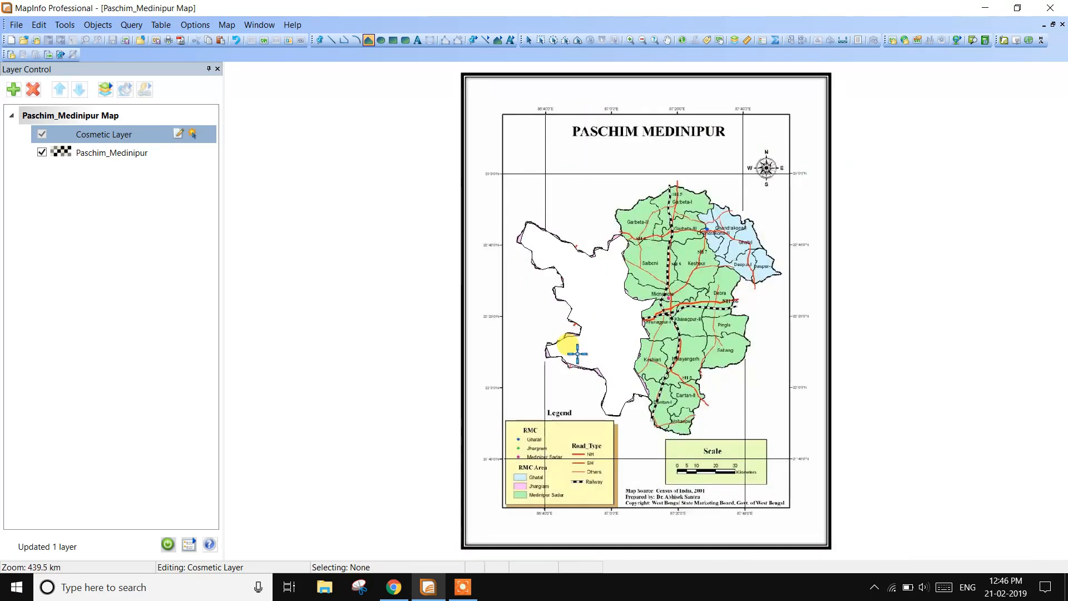
- Trace the boundary of the green Medinipur Sadar area as a closed polygon, following its shared edge with the Jhargram polygon
scroll(580, 341, "up", 1)
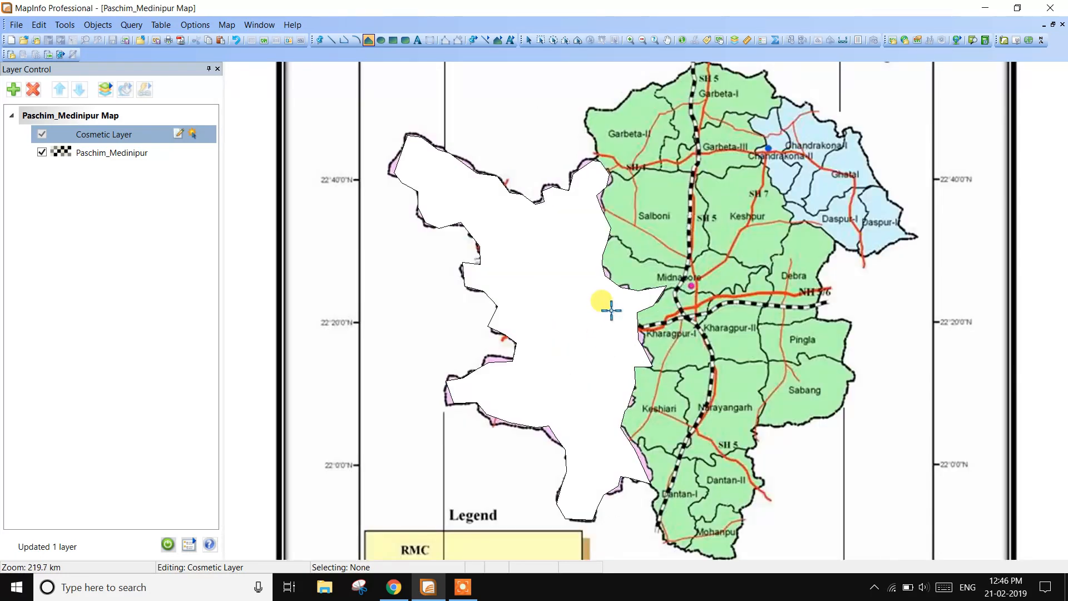
scroll(585, 264, "up", 1)
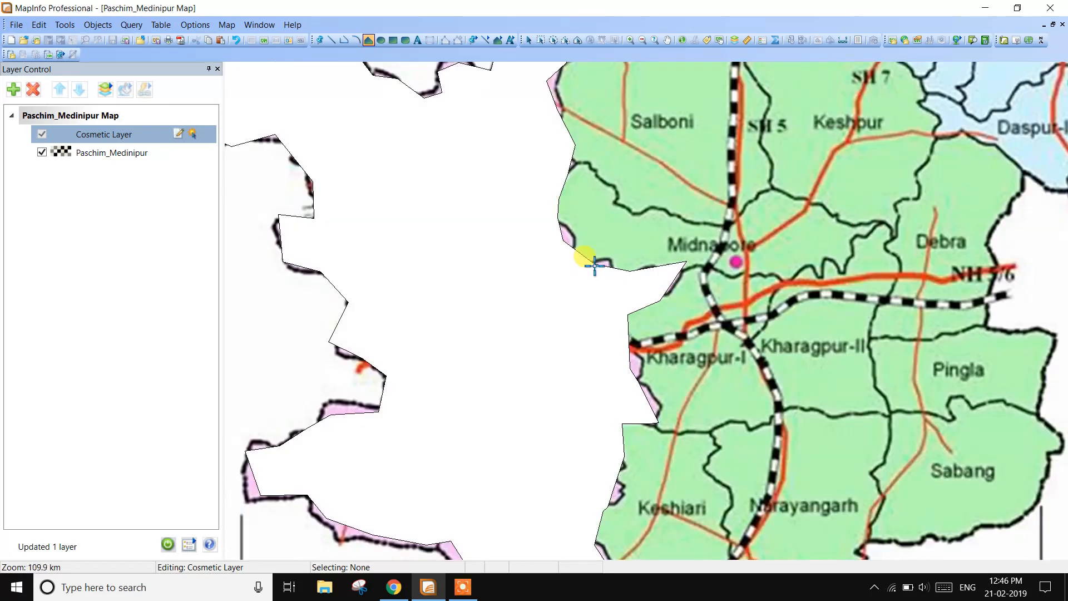
scroll(610, 277, "down", 1)
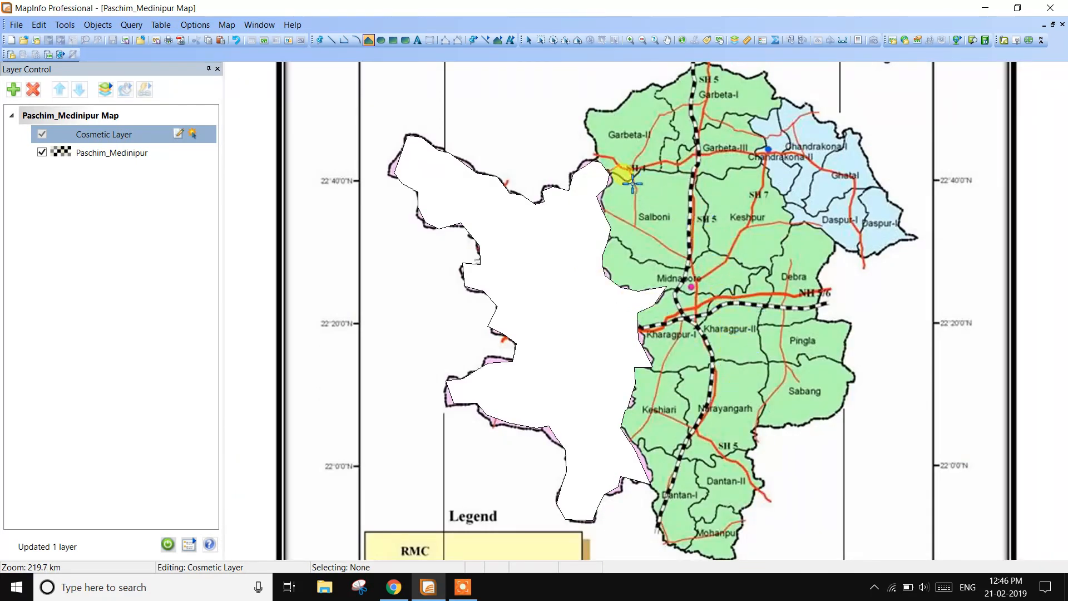
scroll(632, 183, "up", 1)
scroll(713, 241, "down", 1)
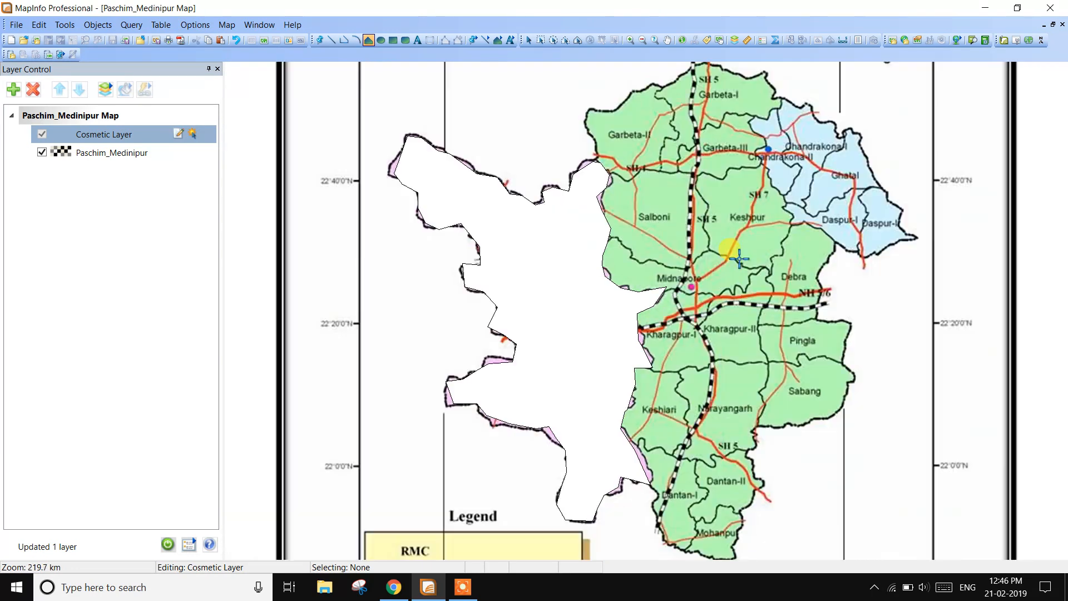
left_click(593, 112)
left_click(690, 71)
left_click(717, 66)
left_click(741, 74)
left_click(767, 75)
left_click(825, 233)
left_click(755, 495)
key("Down")
key("Down")
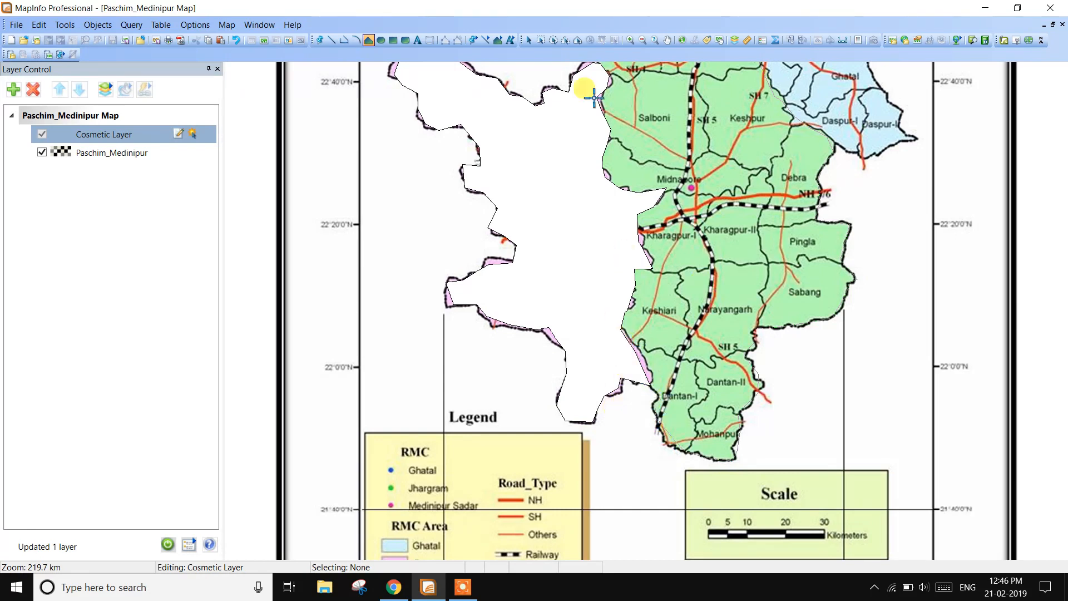
scroll(610, 279, "down", 1)
scroll(620, 295, "up", 1)
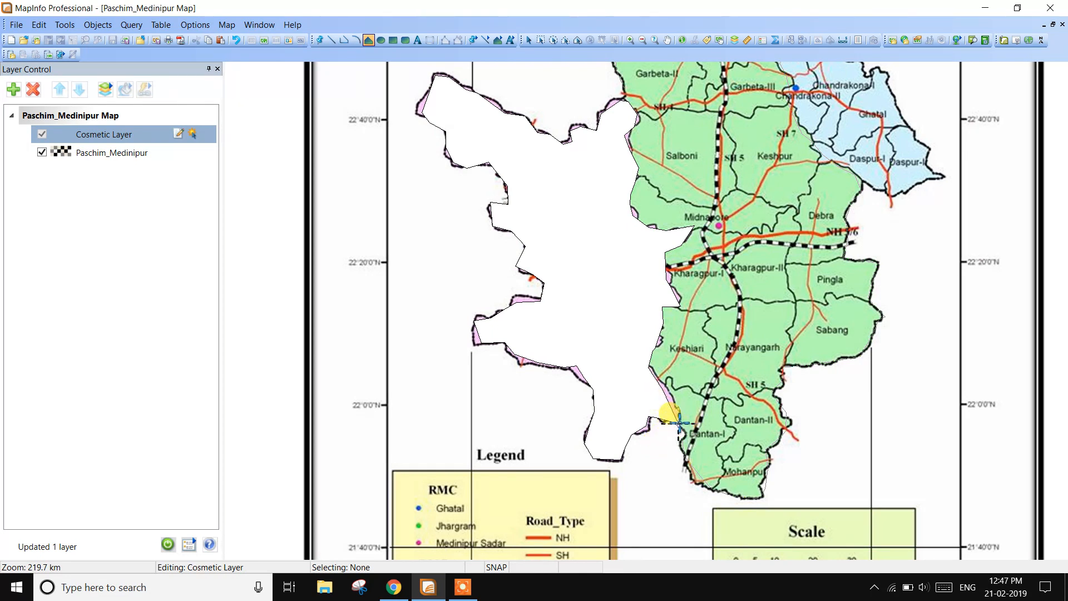
scroll(673, 425, "down", 1)
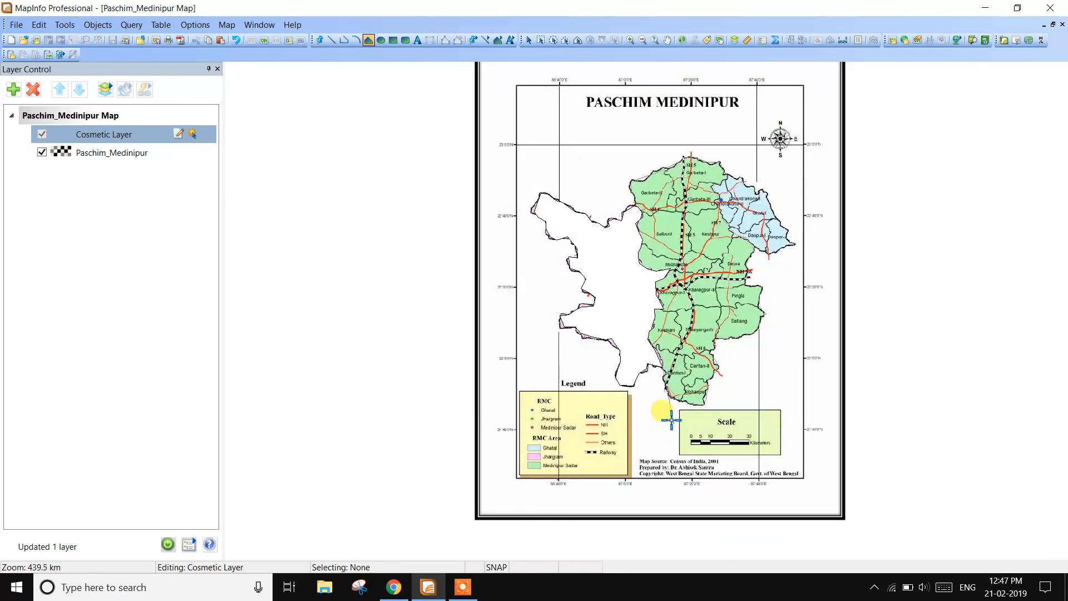
scroll(668, 423, "up", 2)
scroll(657, 362, "up", 1)
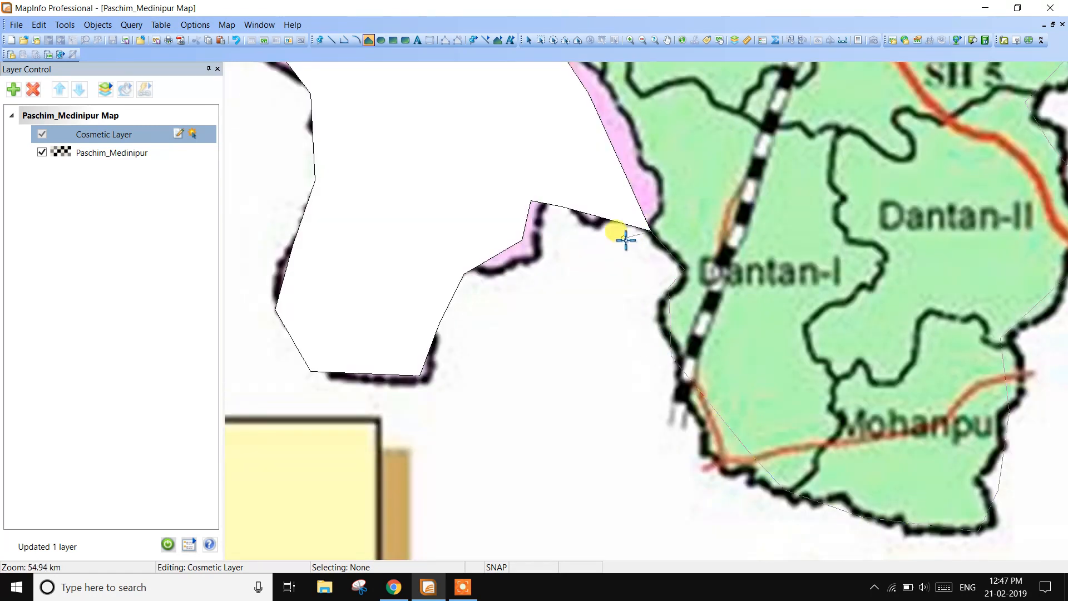
scroll(647, 239, "down", 1)
scroll(647, 241, "down", 3)
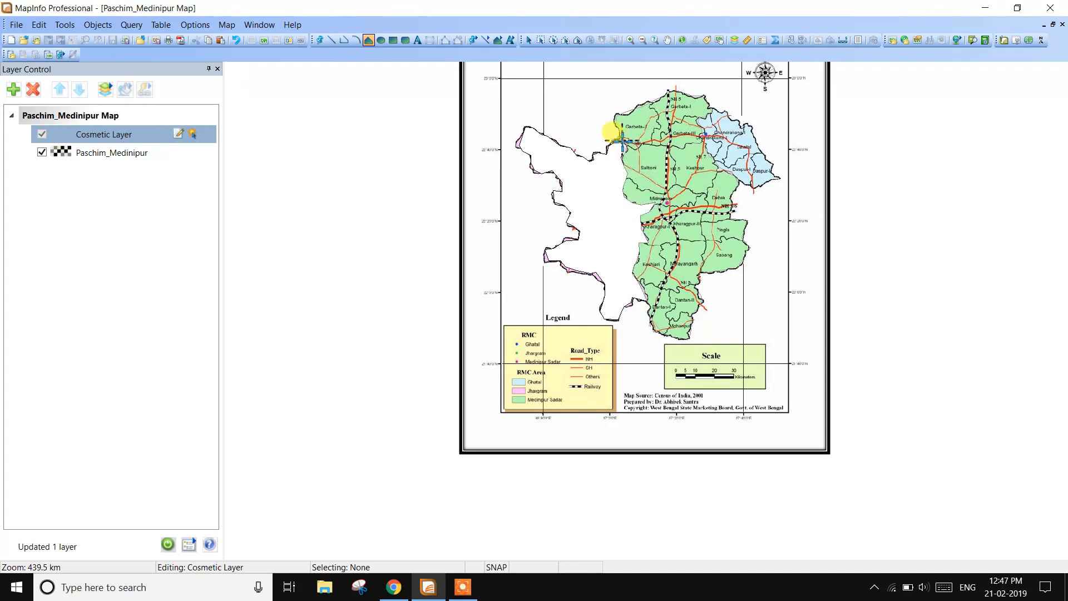
scroll(619, 134, "up", 2)
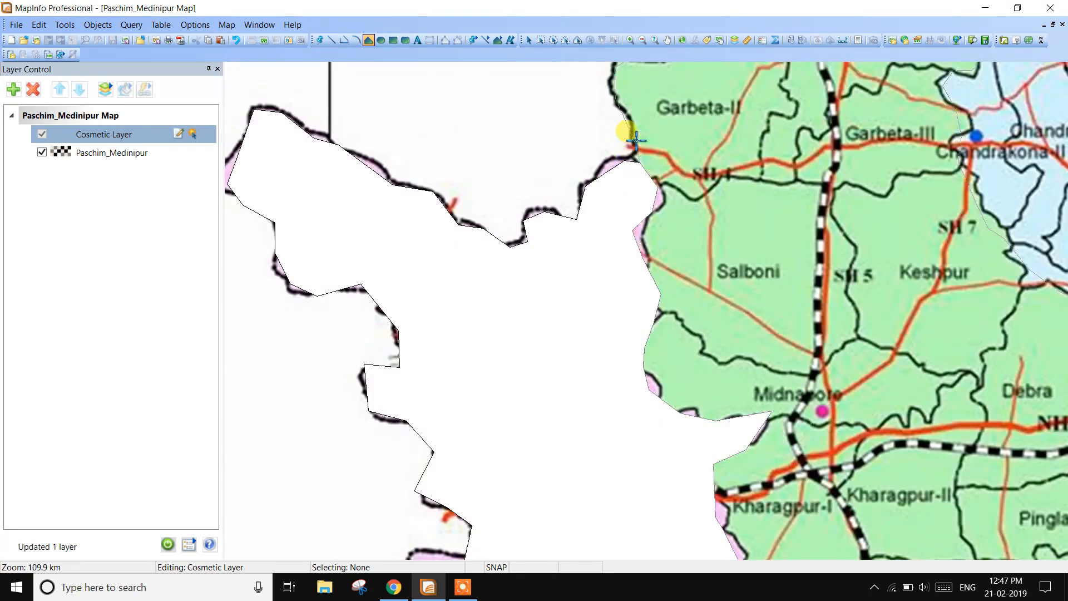
scroll(633, 135, "down", 2)
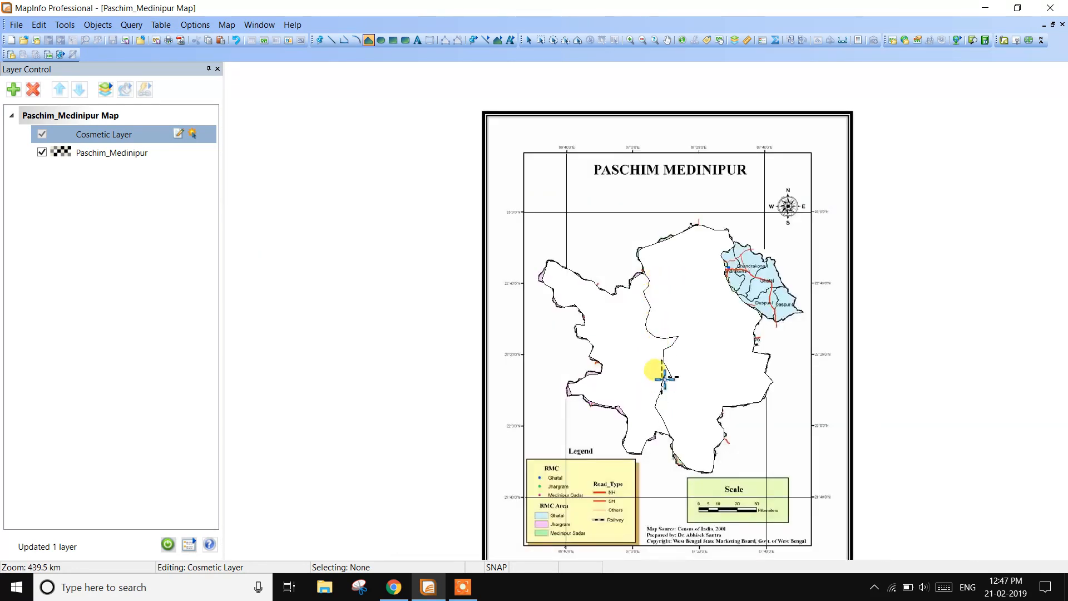
- Trace the light-blue Ghatal area as a closed polygon, joining it to the Medinipur Sadar polygon along their shared edge
scroll(674, 351, "up", 1)
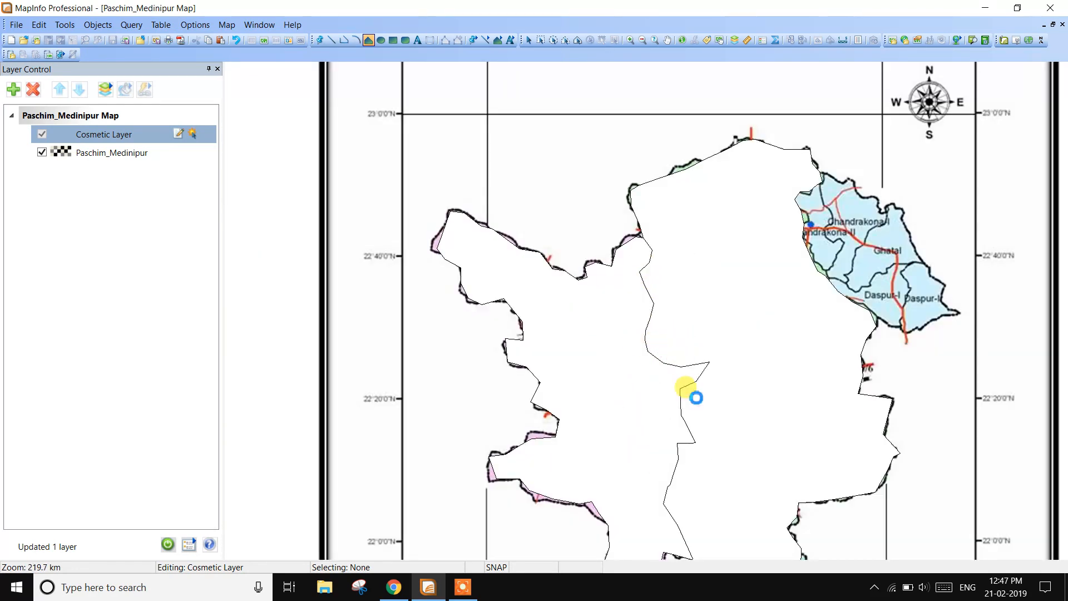
scroll(693, 395, "down", 1)
scroll(679, 374, "up", 1)
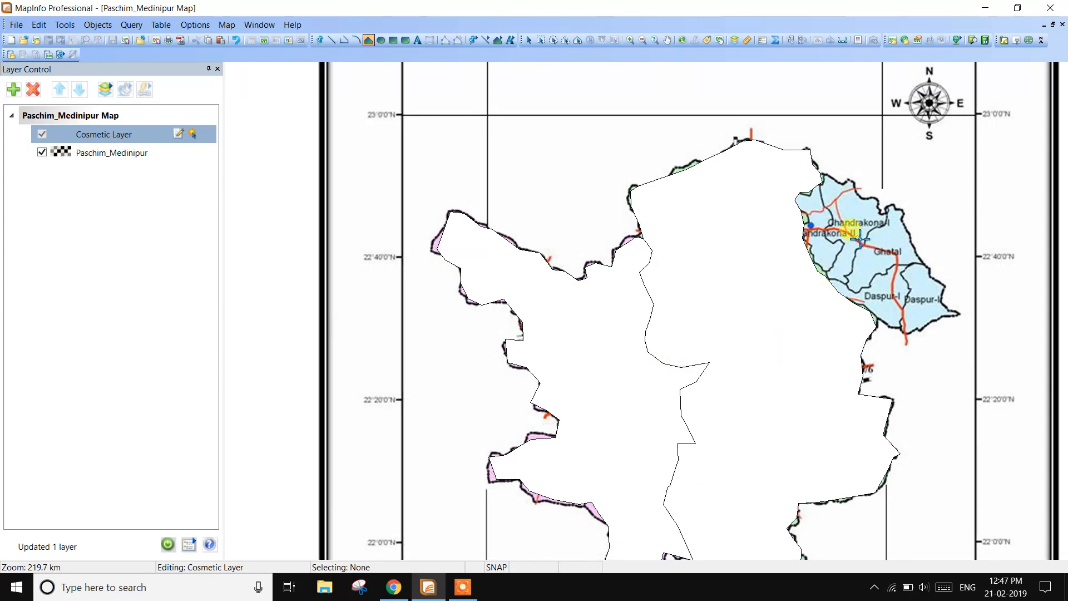
scroll(849, 222, "up", 1)
scroll(893, 250, "down", 1)
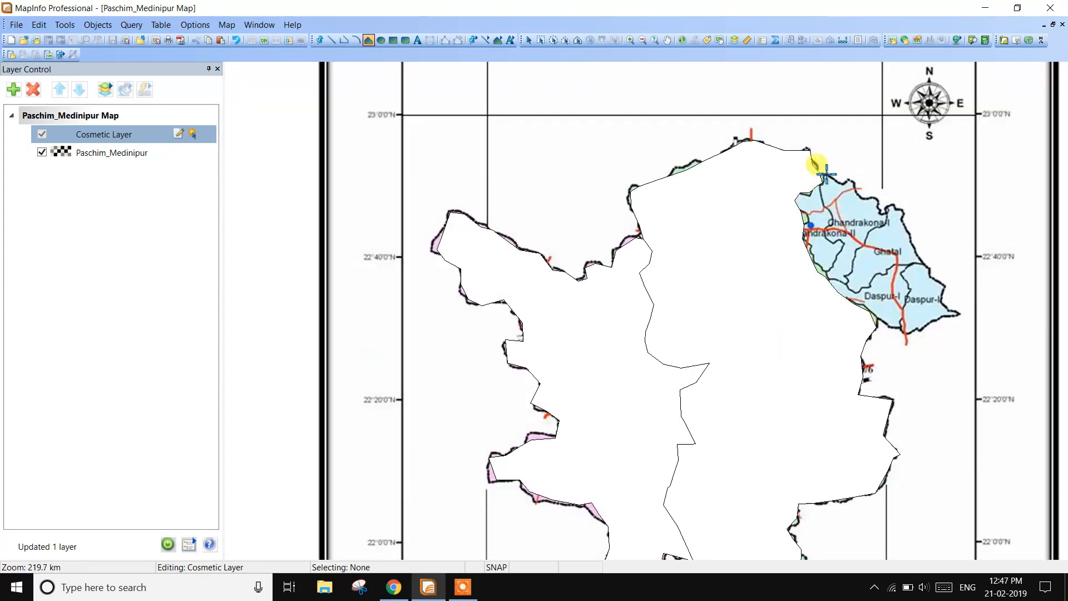
scroll(824, 175, "up", 1)
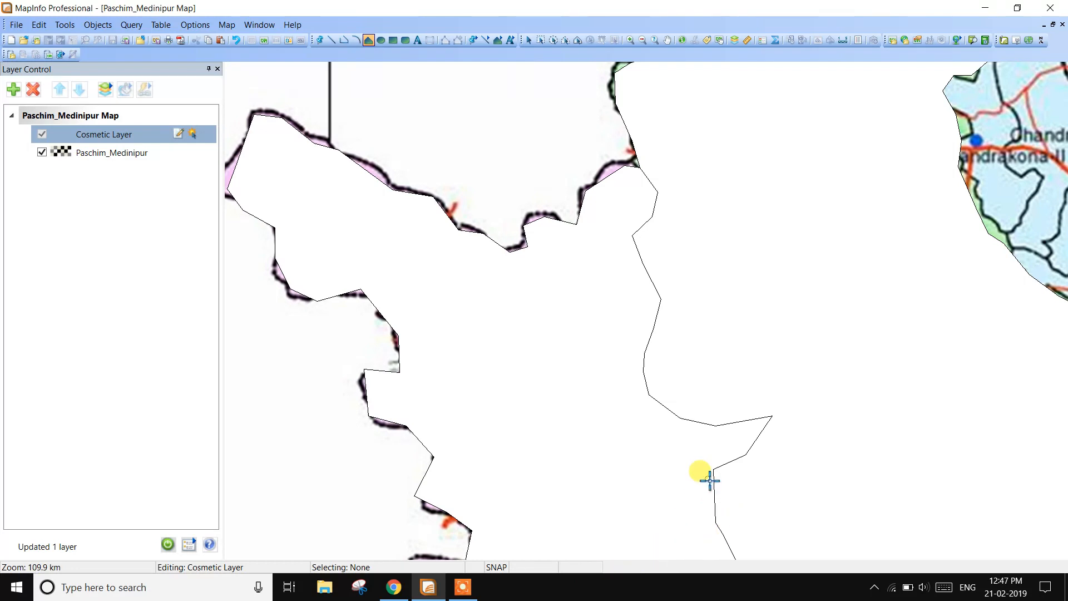
scroll(708, 480, "down", 2)
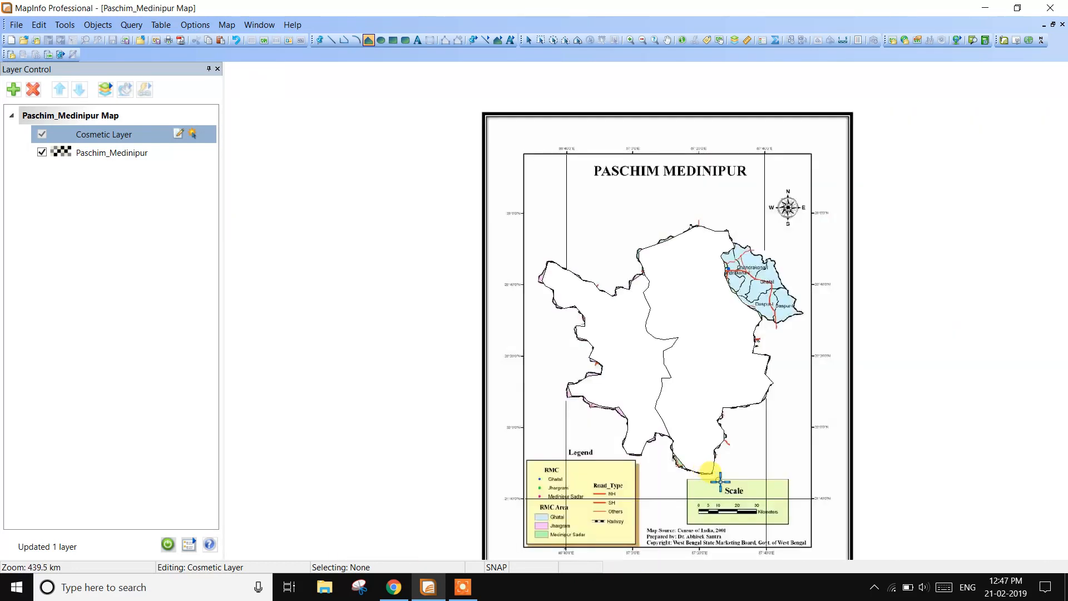
scroll(683, 284, "up", 2)
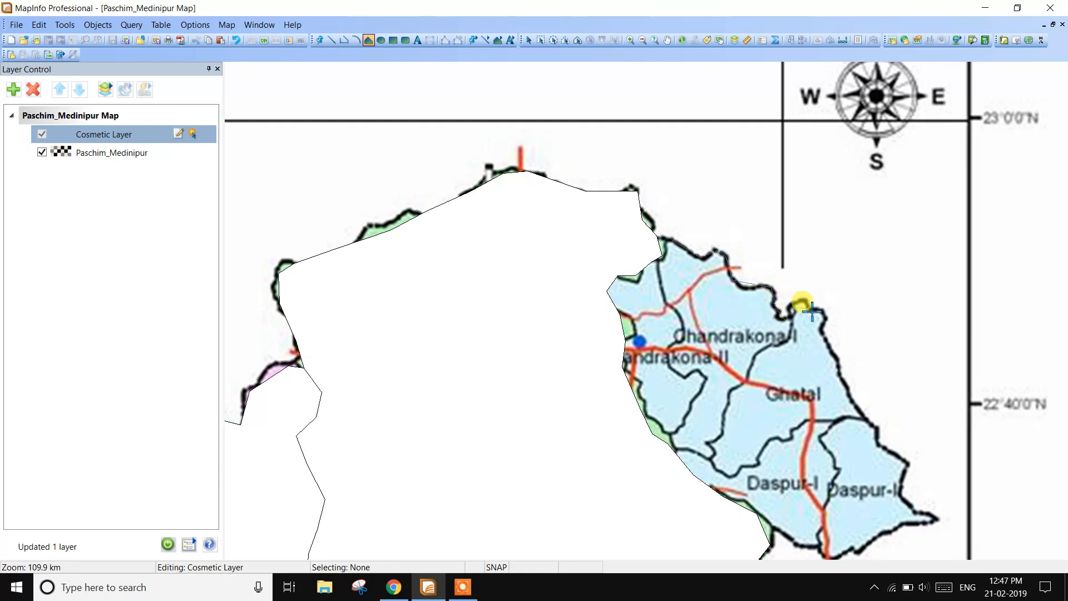
left_click(830, 321)
left_click(829, 340)
left_click(837, 371)
left_click(857, 417)
left_click(877, 429)
left_click(902, 461)
left_click(909, 493)
left_click(928, 515)
left_click(901, 525)
left_click(859, 541)
left_click(827, 550)
left_click(800, 545)
left_click(777, 530)
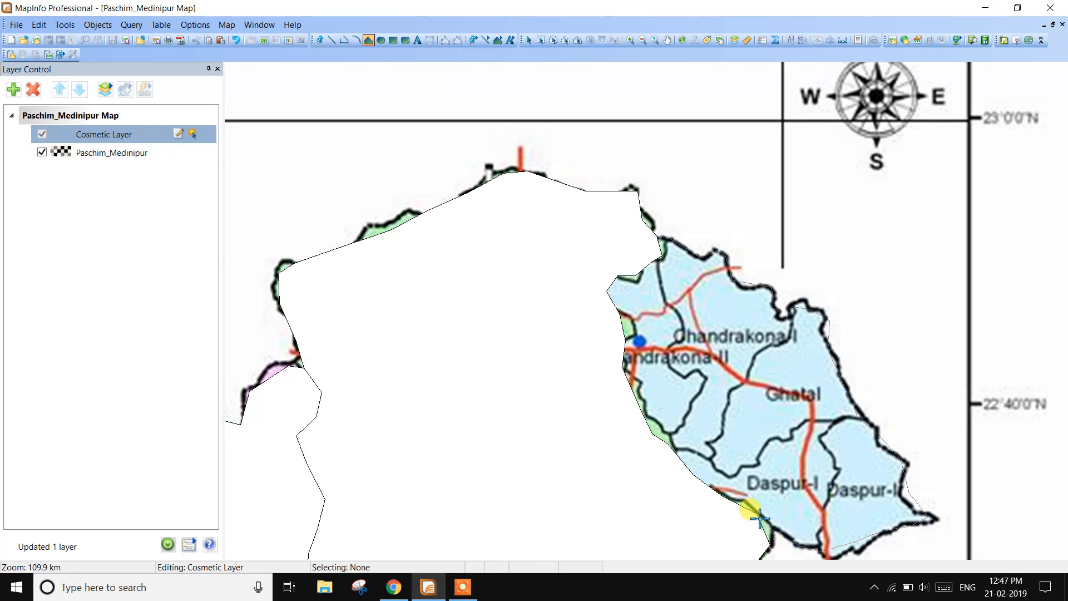
key("s")
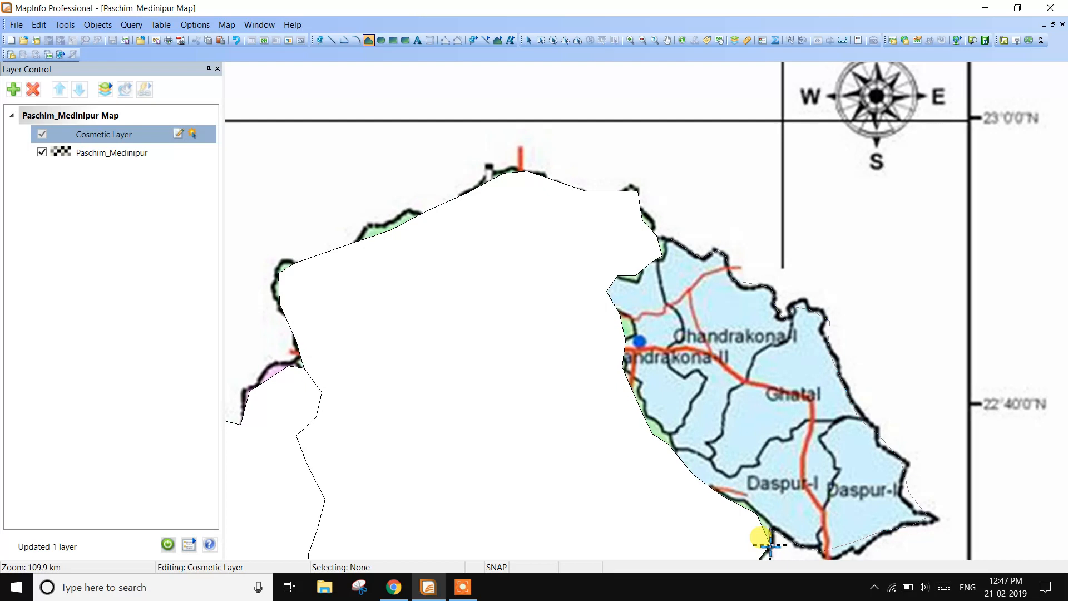
left_click(768, 546)
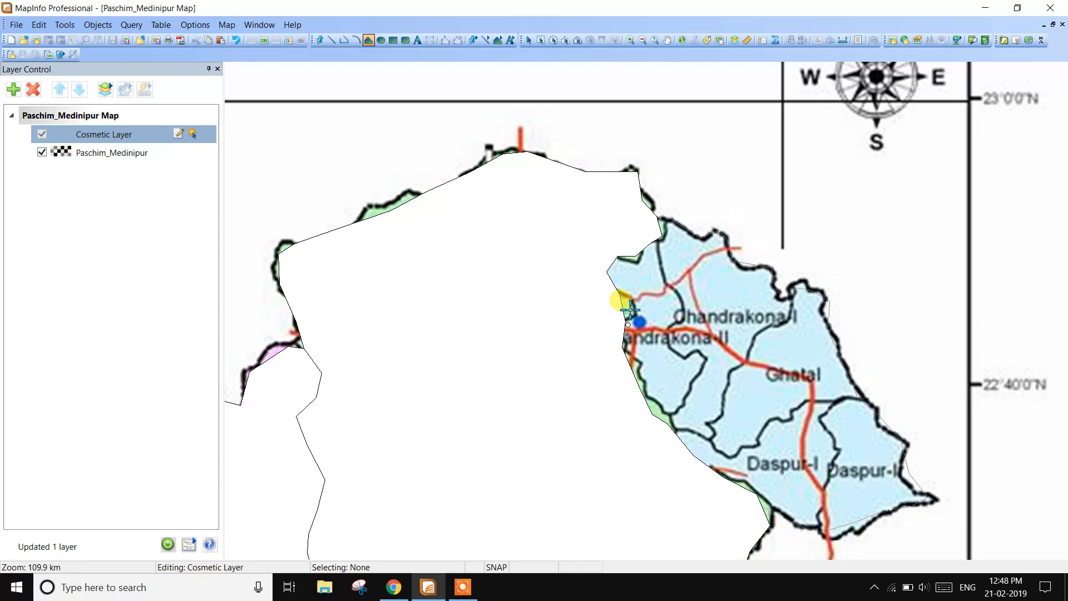
left_click(663, 236, "shift")
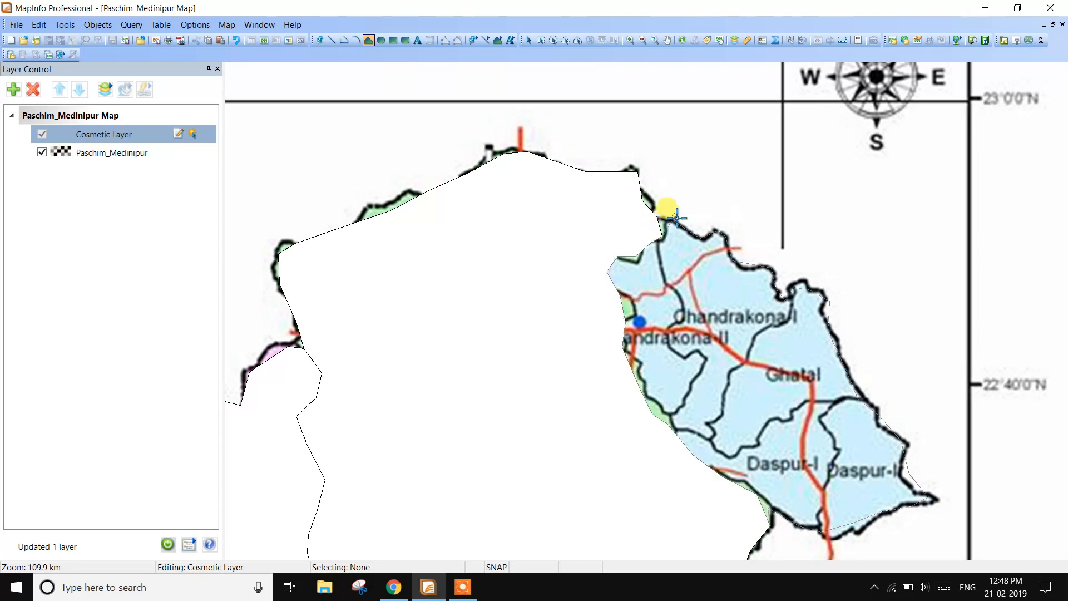
left_click(675, 223)
scroll(696, 374, "down", 3)
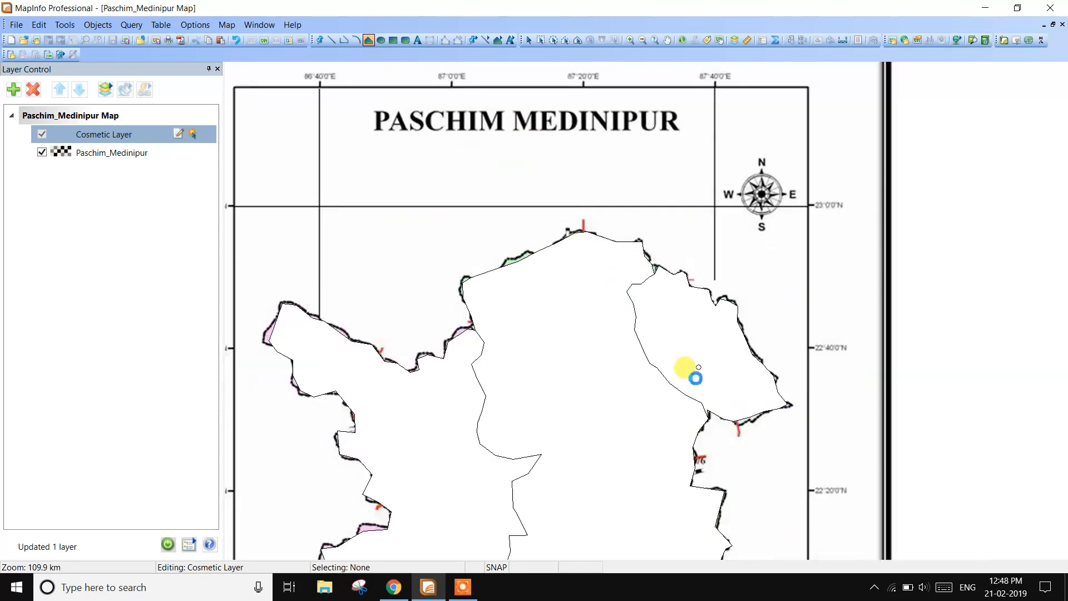
scroll(646, 313, "up", 1)
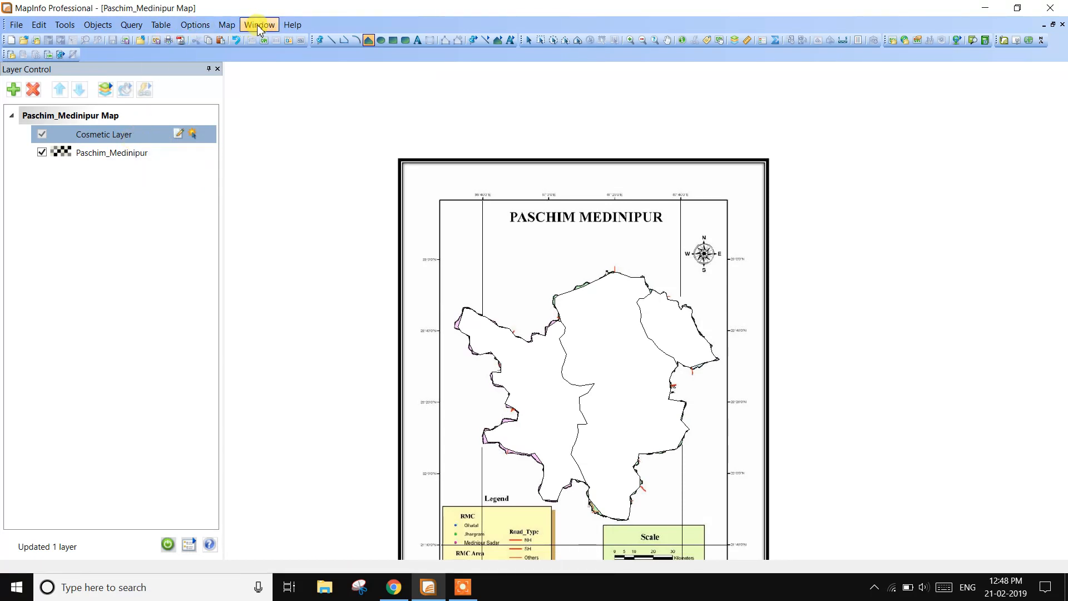
- Save the cosmetic objects to a new table named digitization6 in the REMOTE SENSING AND GIS folder
left_click(228, 26)
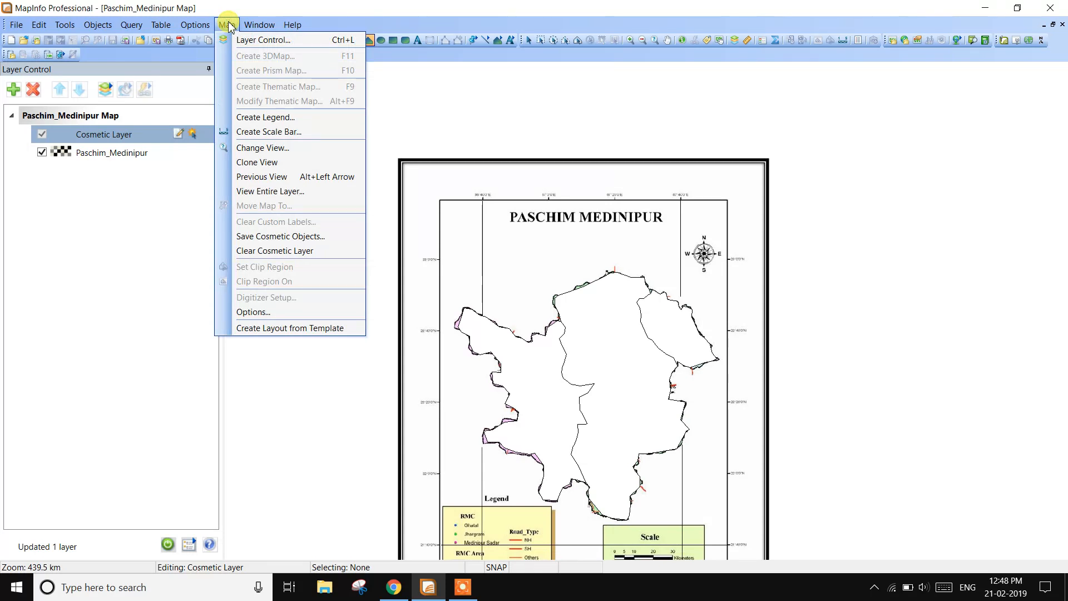
left_click(283, 237)
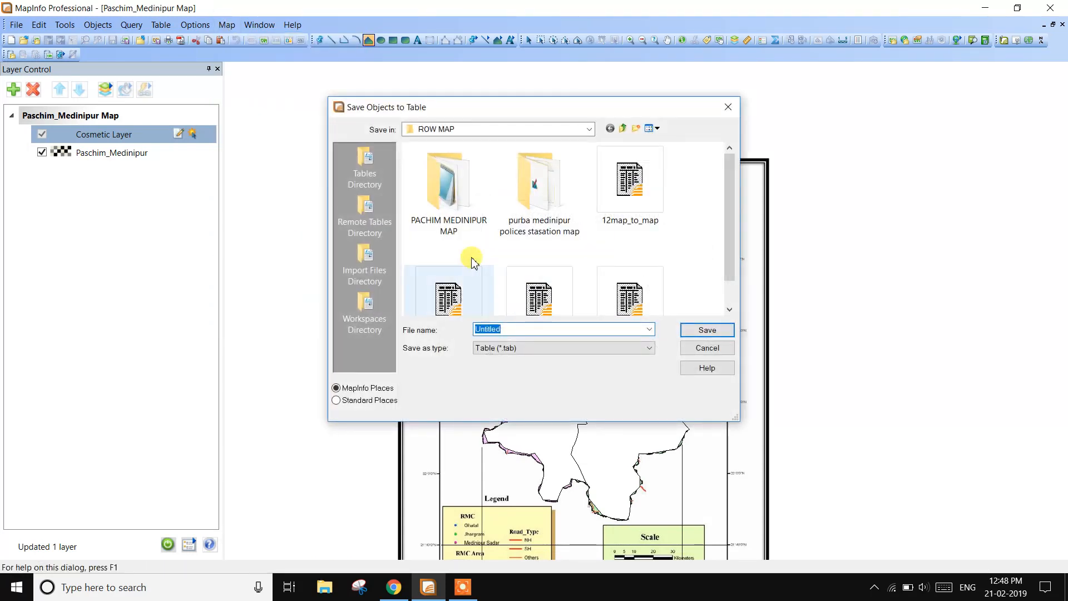
left_click(588, 129)
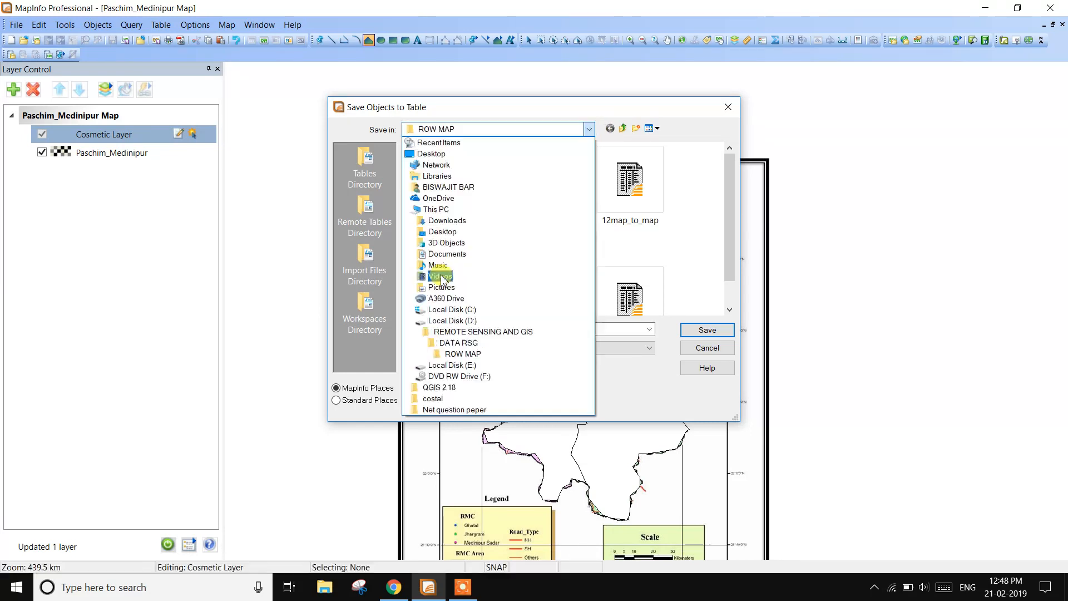
left_click(467, 332)
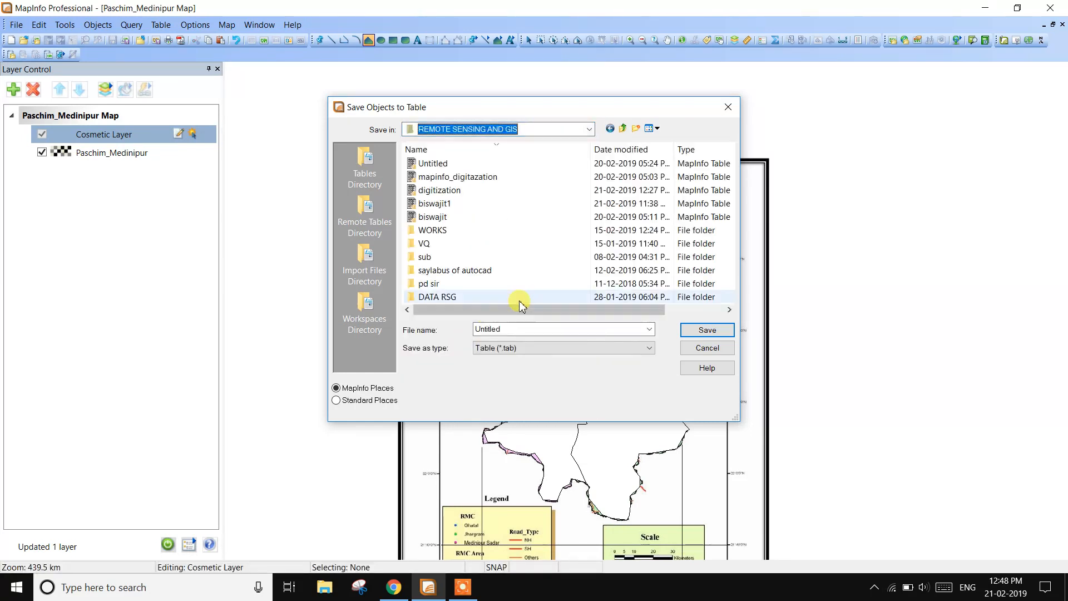
double_click(516, 328)
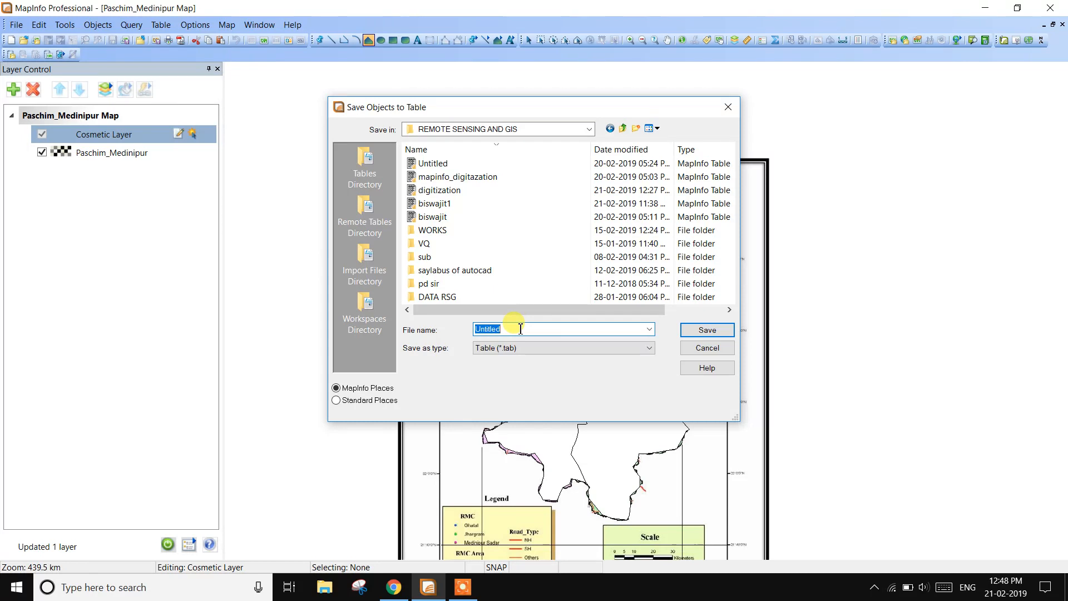
type("digitiza")
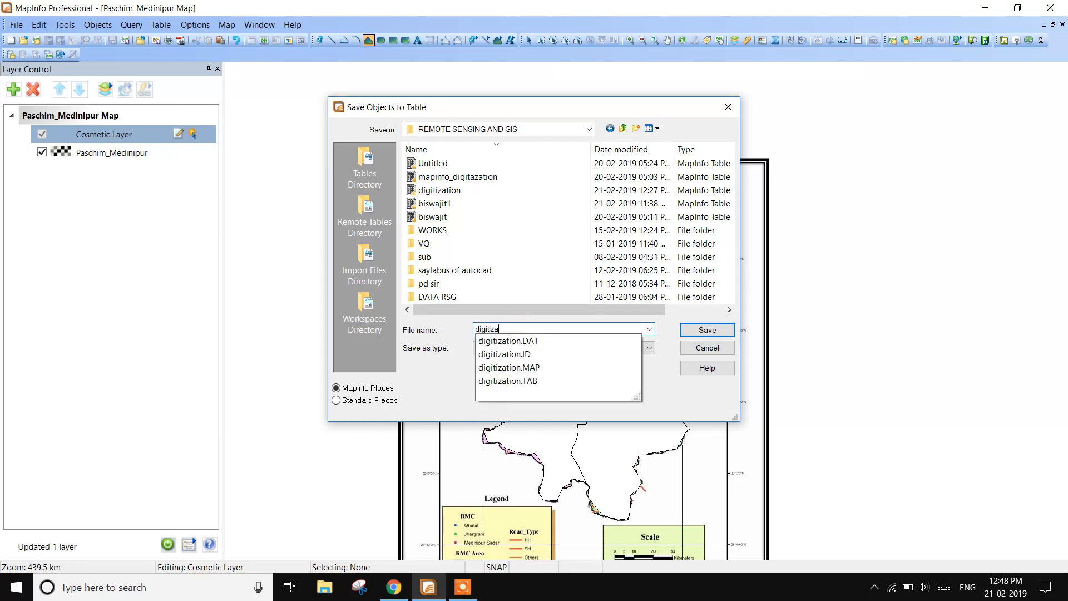
type("tion6")
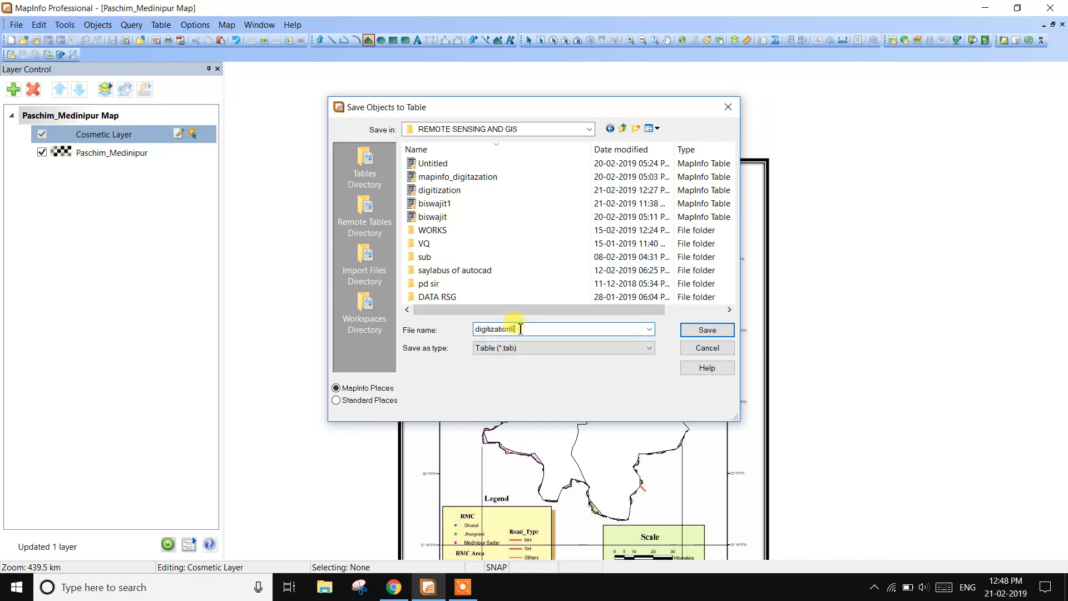
left_click(702, 331)
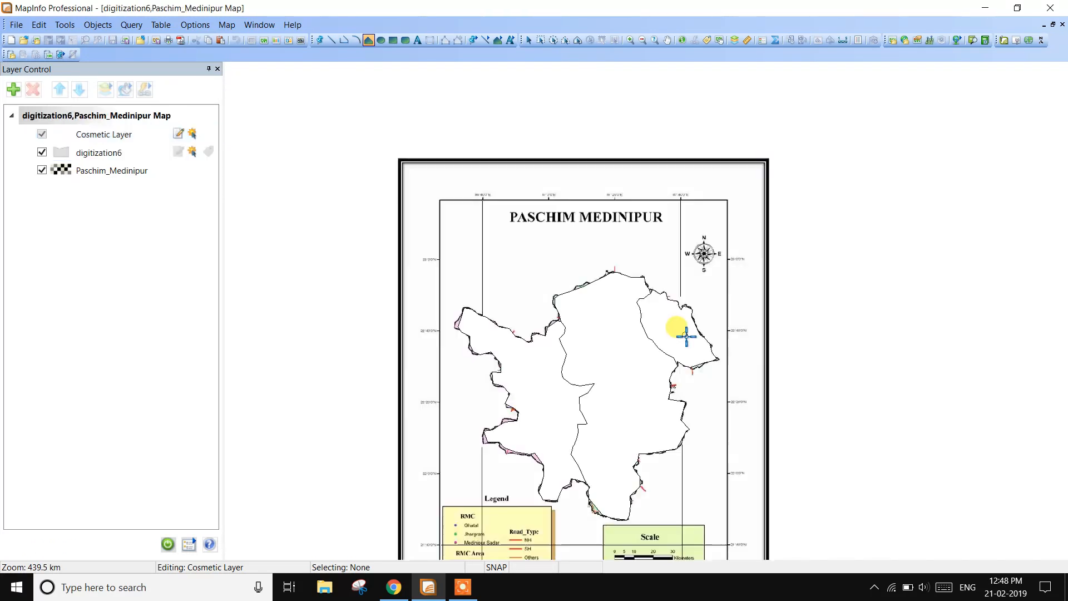
scroll(644, 351, "down", 1)
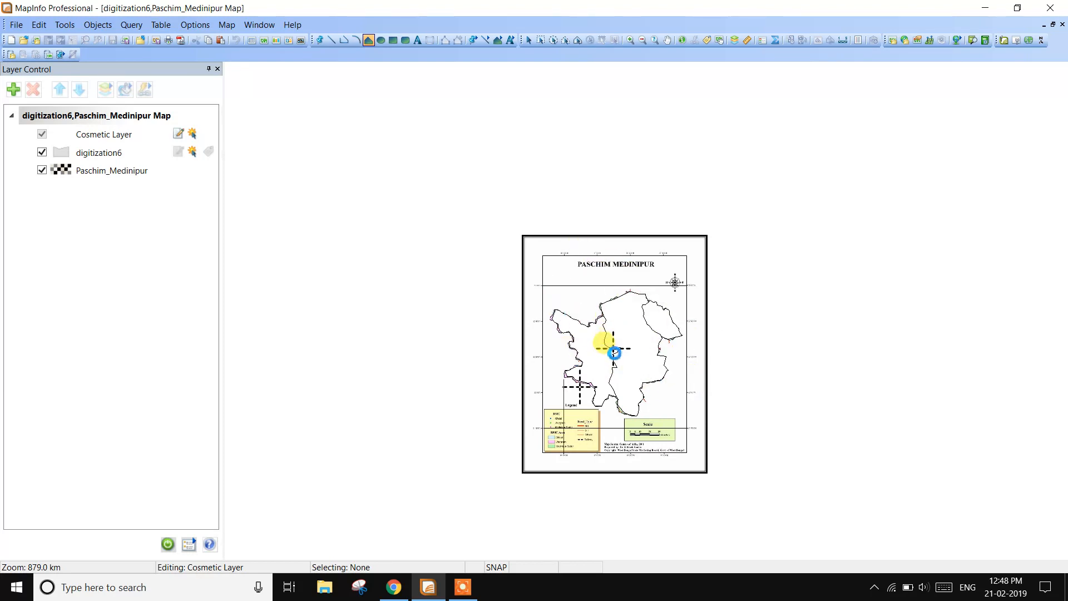
scroll(610, 345, "up", 1)
scroll(612, 369, "down", 1)
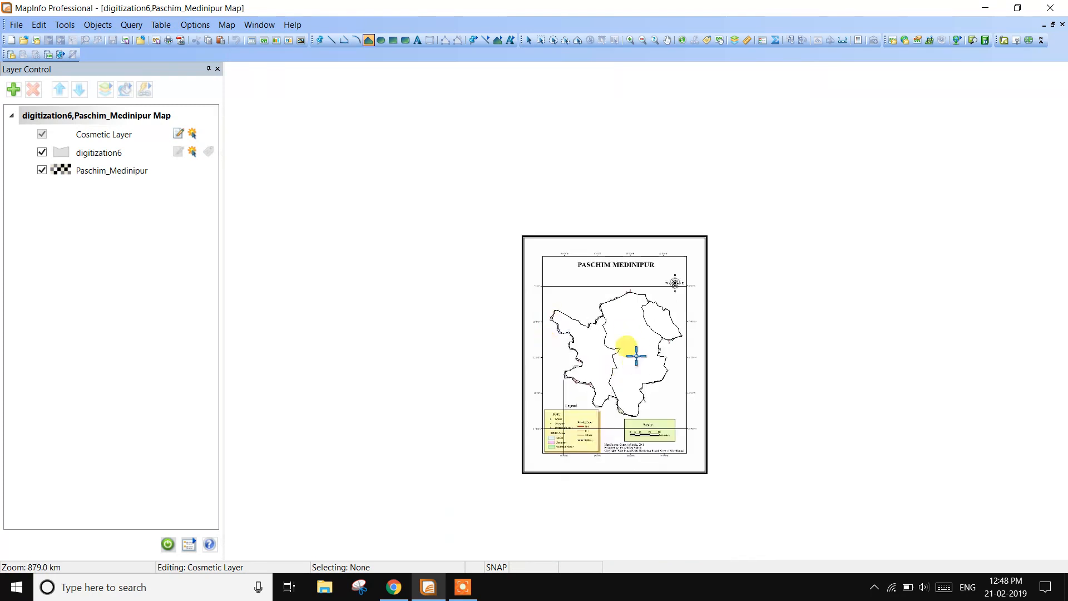
left_click(257, 29)
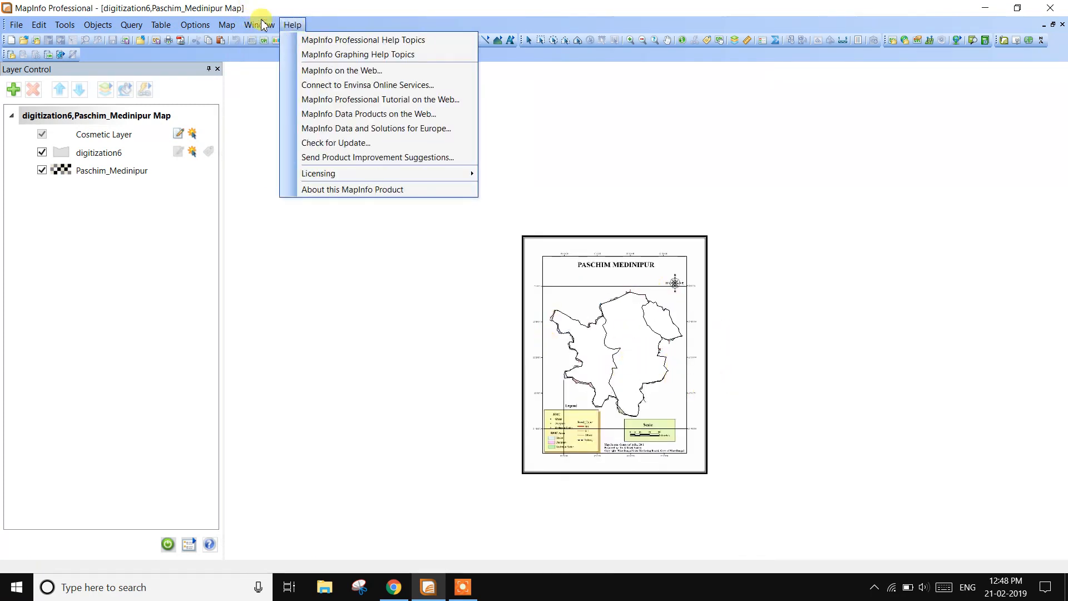
- Open a browser window for the digitization6 table and tile it beside the map window
left_click(269, 40)
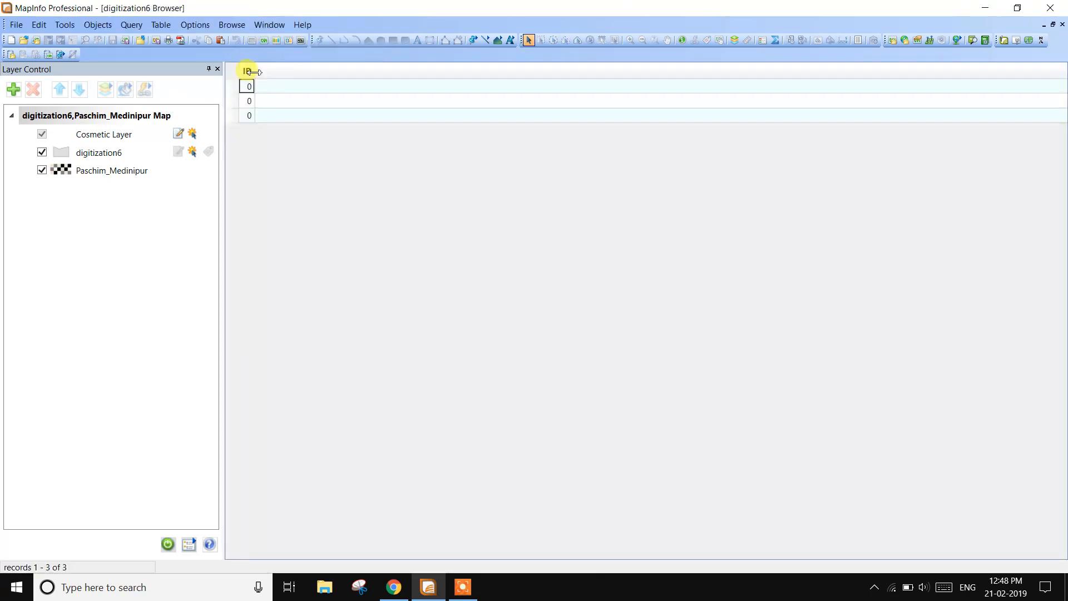
left_click(267, 27)
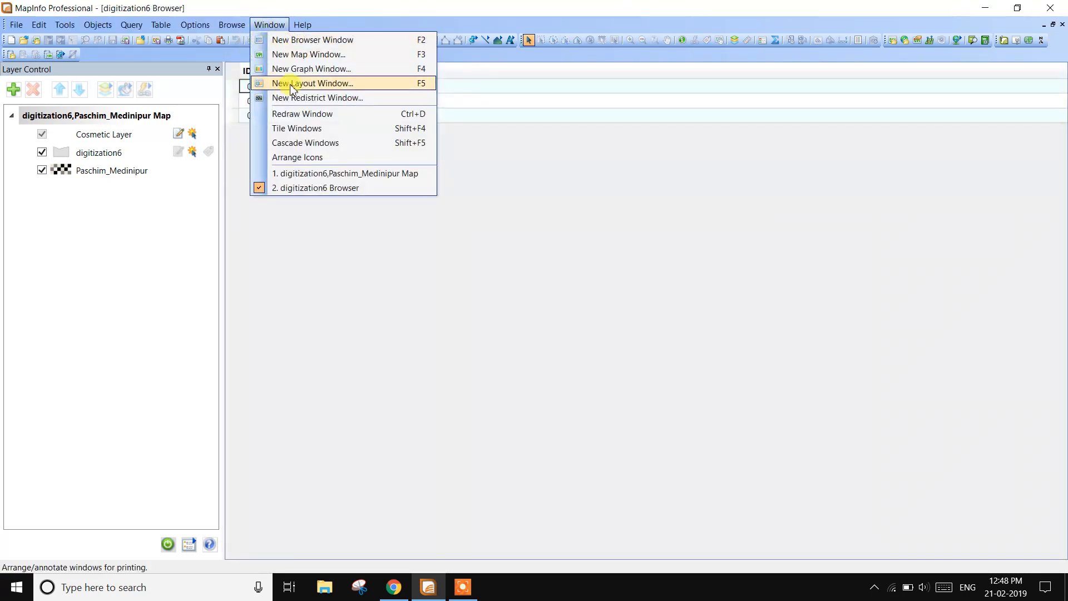
left_click(300, 129)
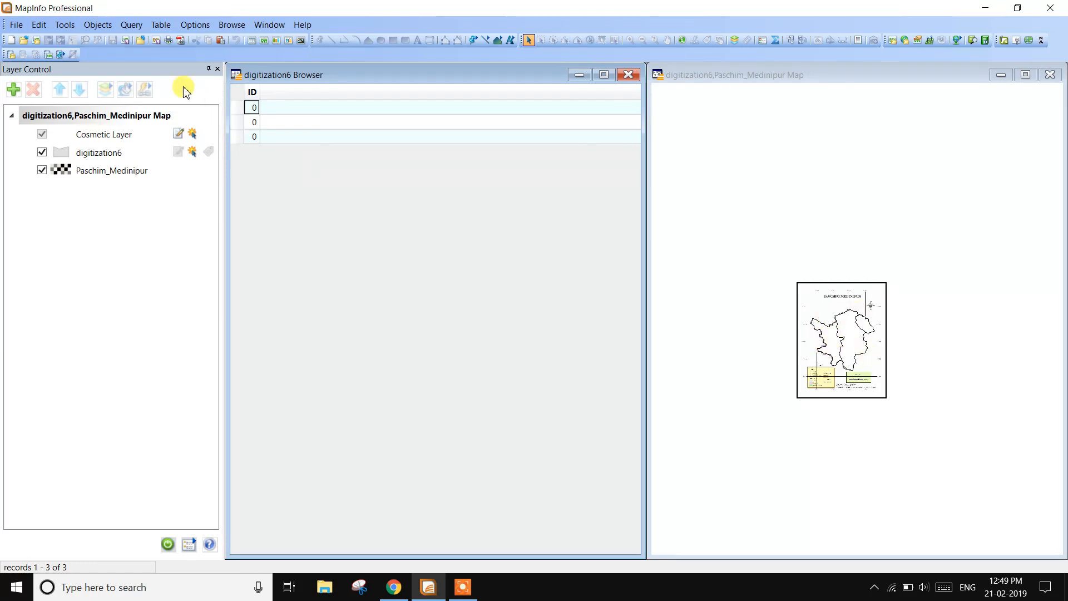
- Add a field named area of type Float to the digitization6 table structure
left_click(163, 27)
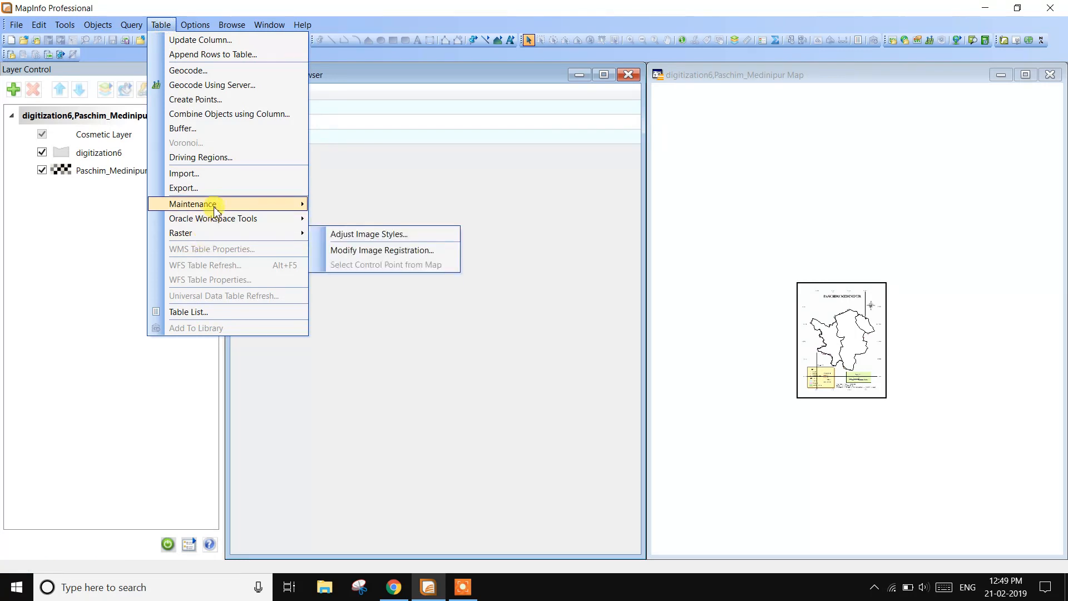
mouse_move(216, 211)
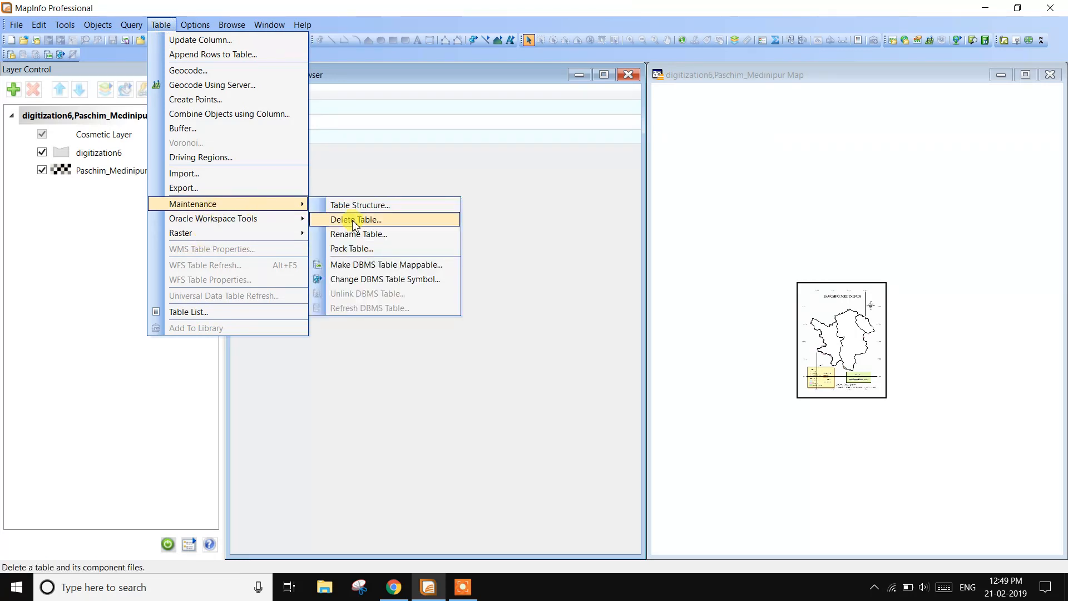
left_click(364, 206)
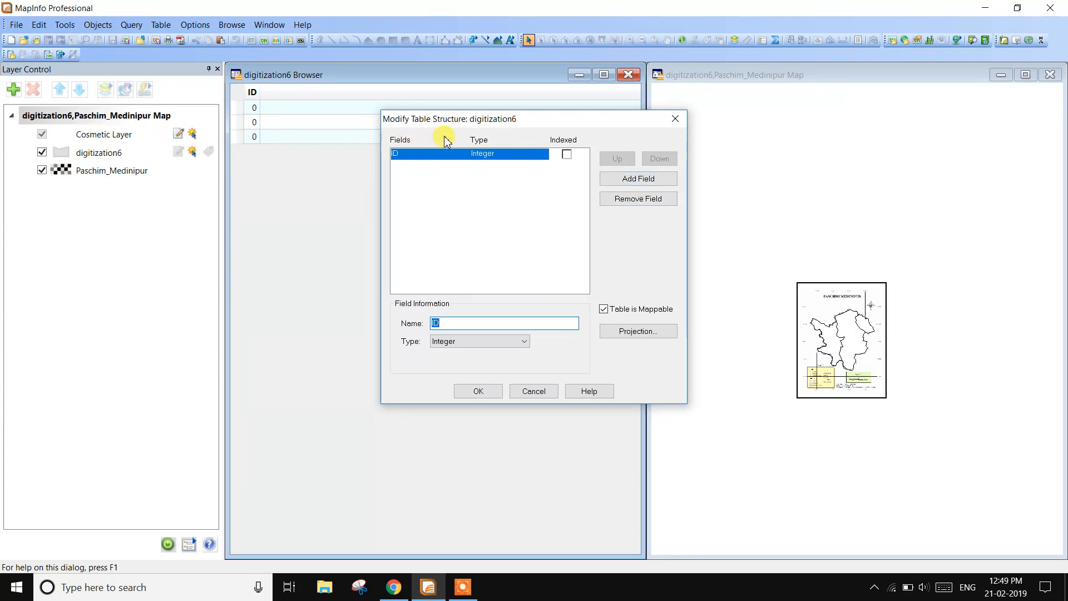
left_click(636, 179)
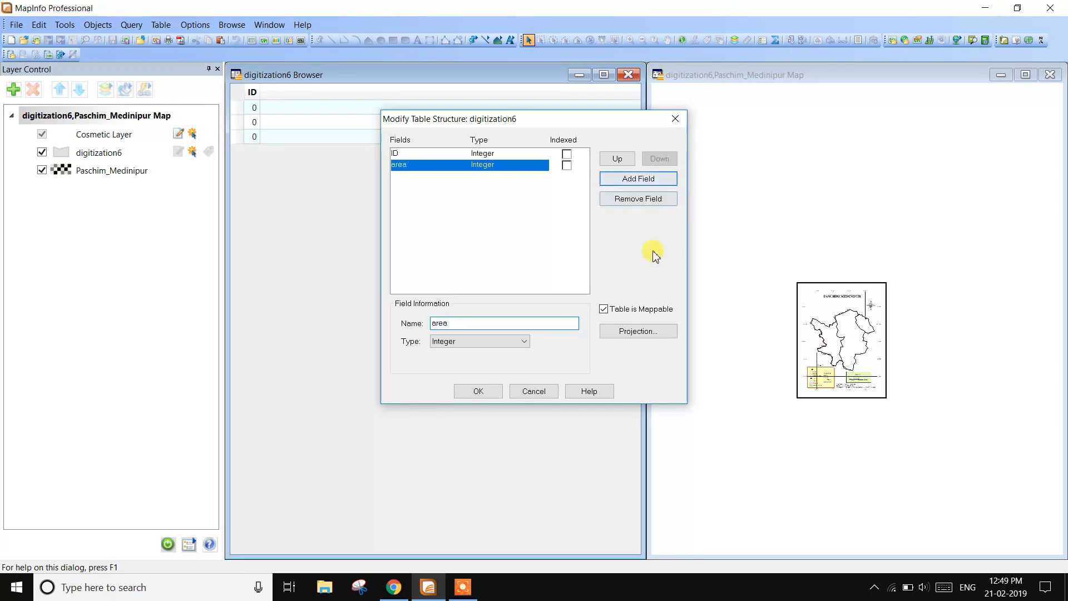
left_click(524, 341)
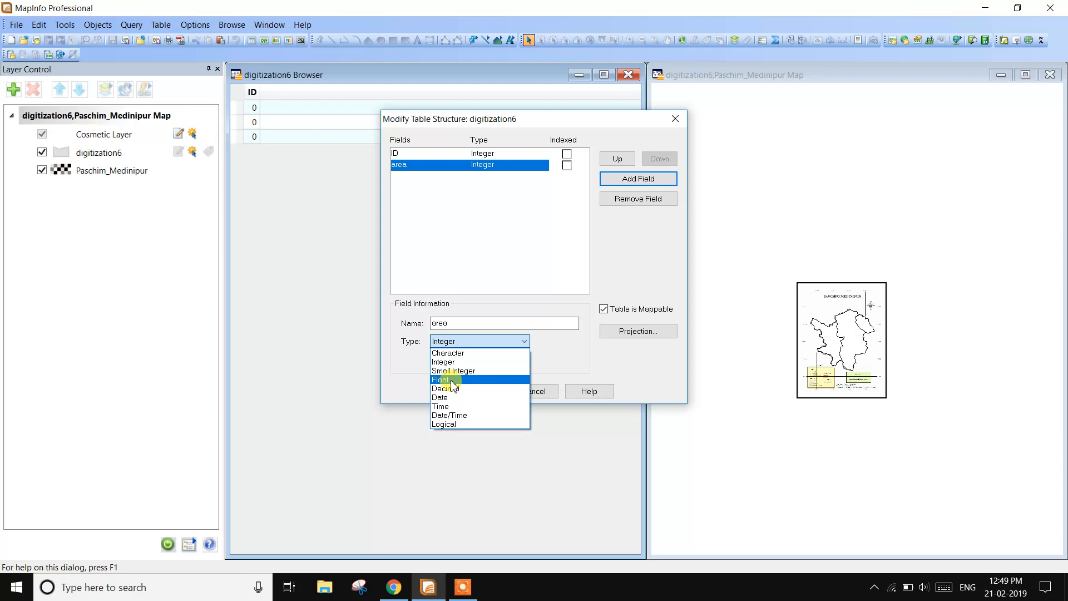
left_click(443, 379)
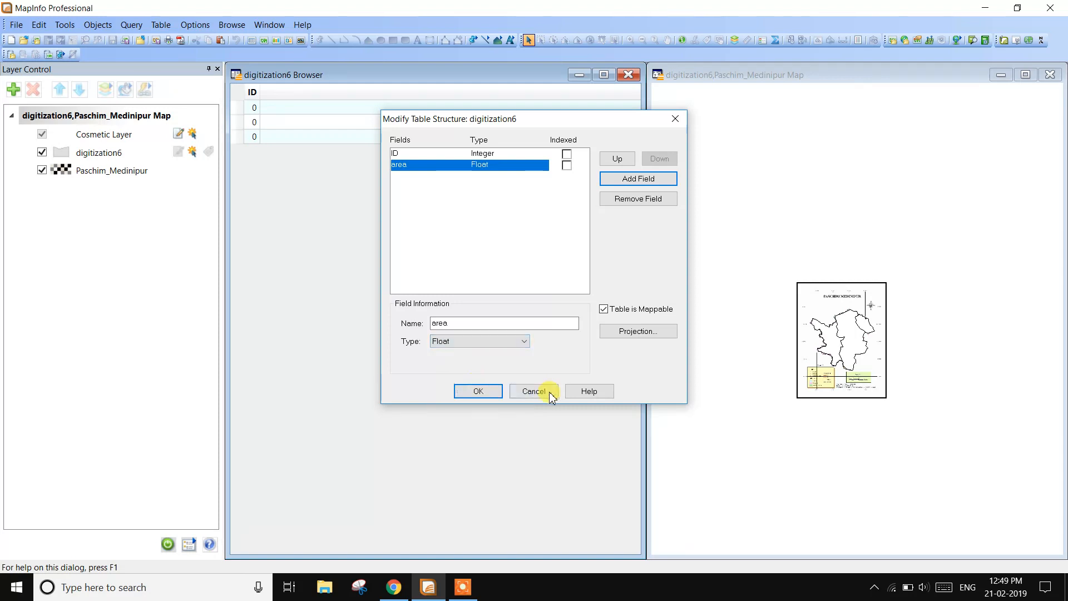
left_click(483, 395)
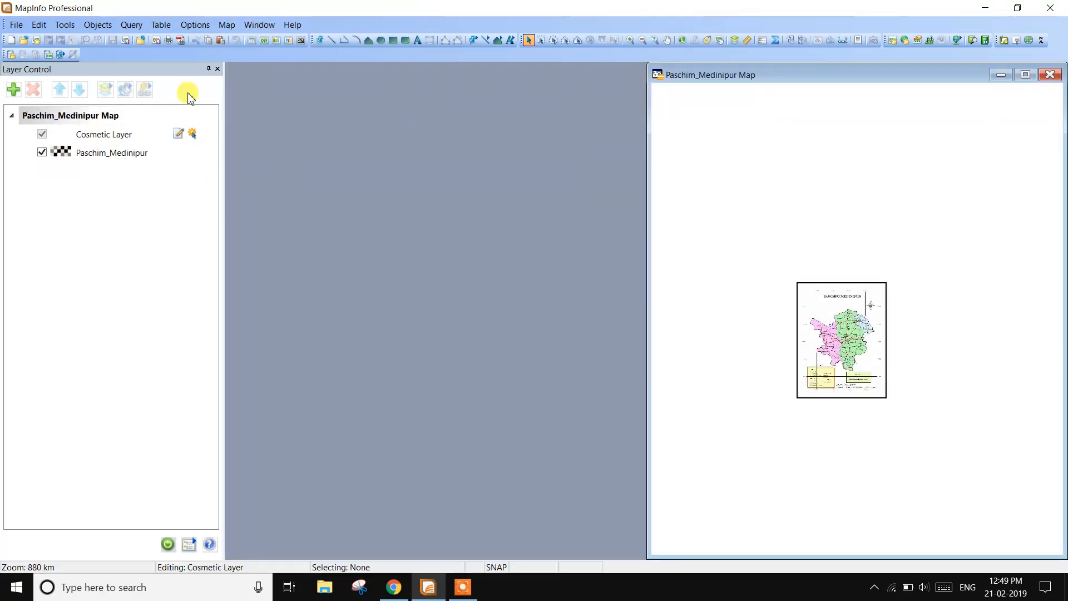
- Add the digitization6 table back to the map as a layer above Paschim_Medinipur
left_click(13, 91)
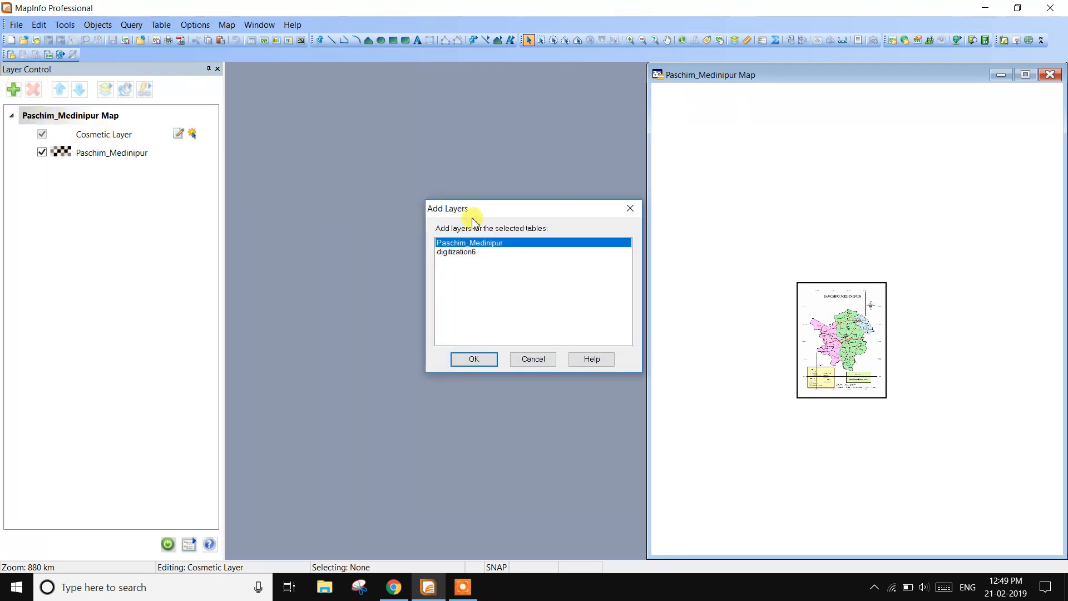
left_click(459, 252)
left_click(476, 357)
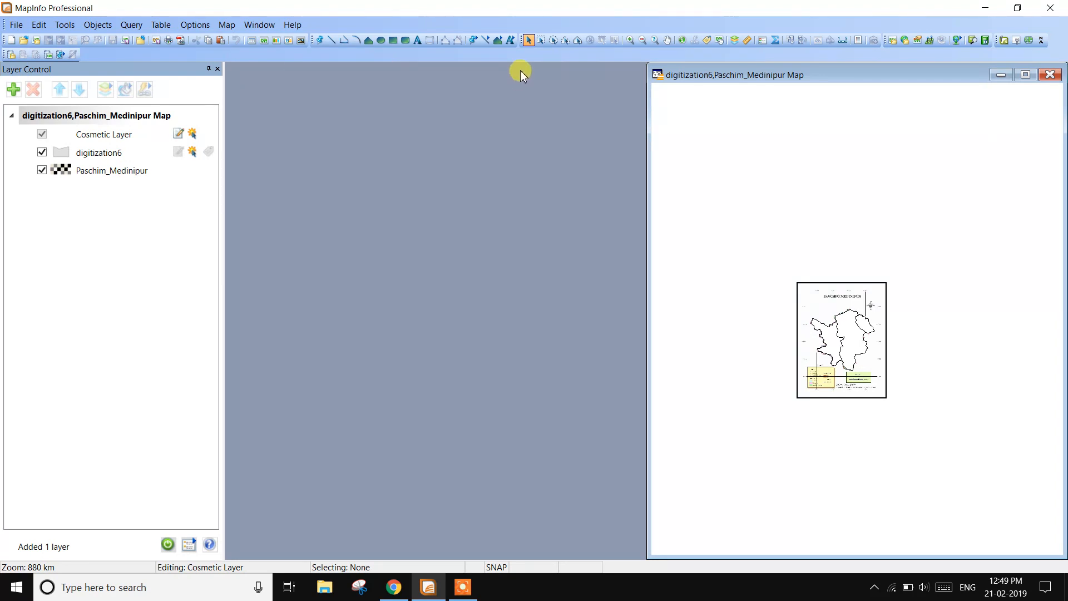
- Reopen the digitization6 table with its area column in a new browser window and tile the windows
left_click(259, 24)
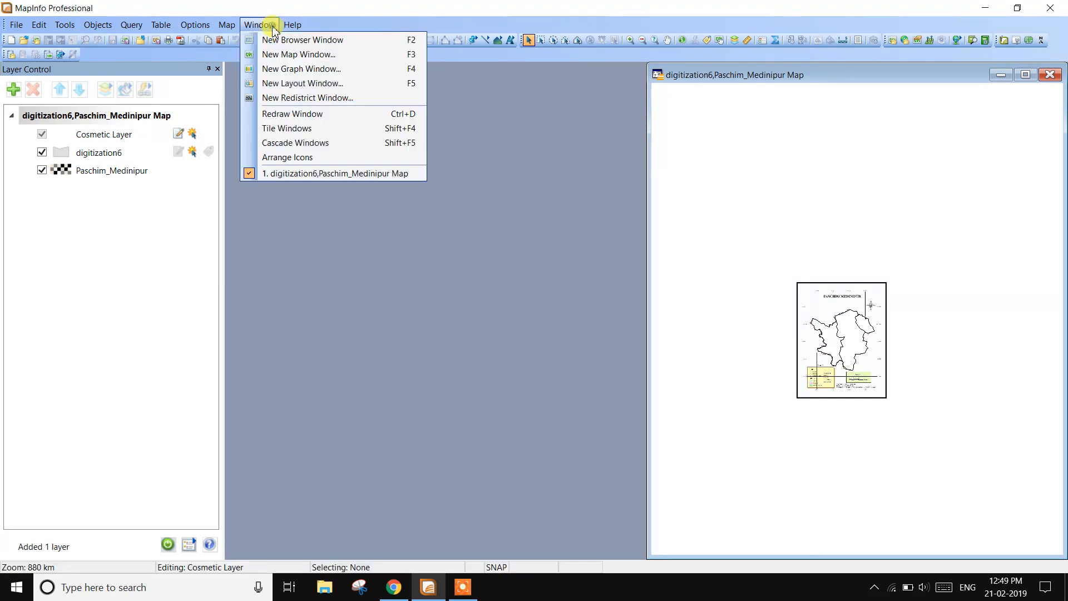
left_click(273, 40)
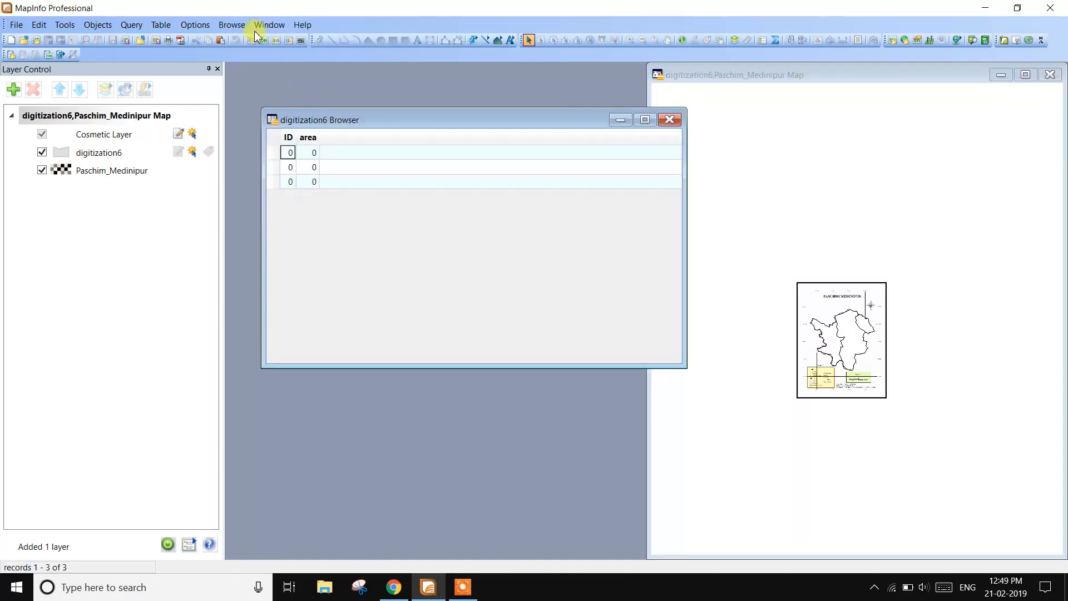
left_click(269, 25)
left_click(289, 129)
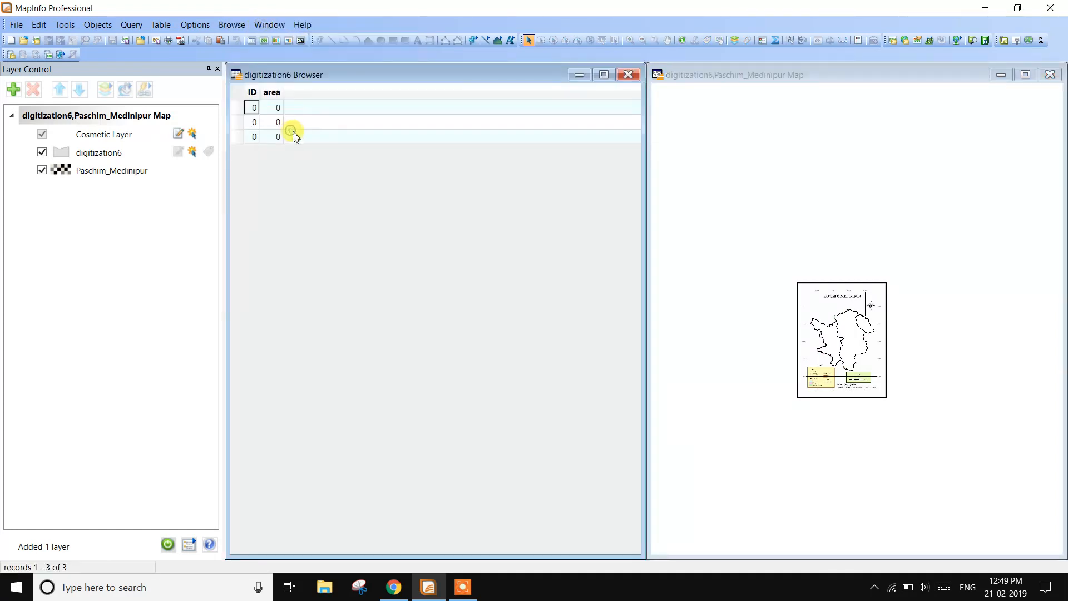
- Update the area column of digitization6 with the verified expression Area(obj, "sq km"), browsing the results
left_click(172, 28)
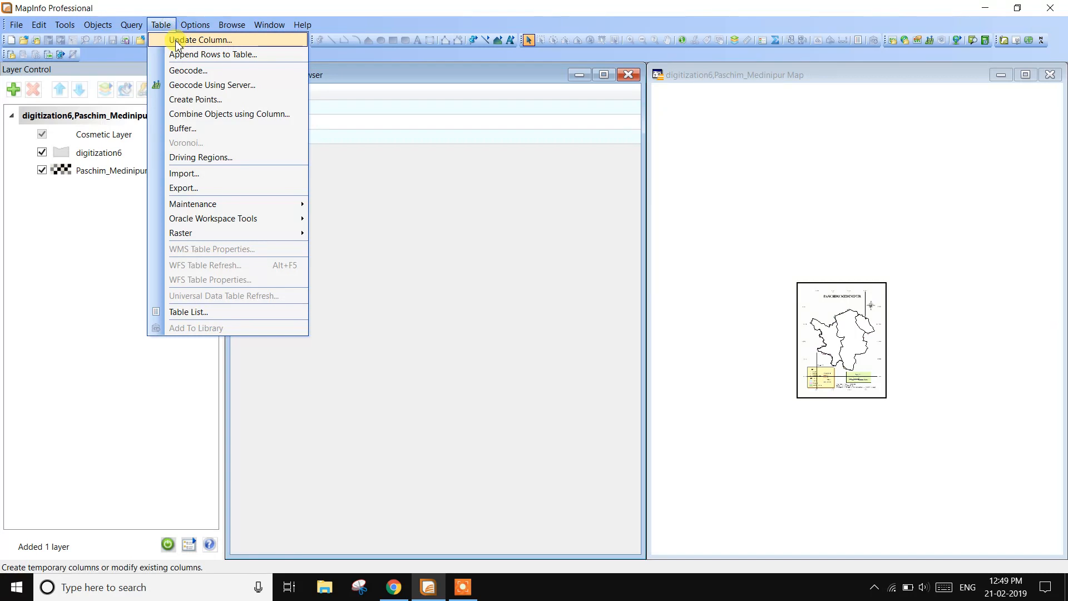
left_click(178, 43)
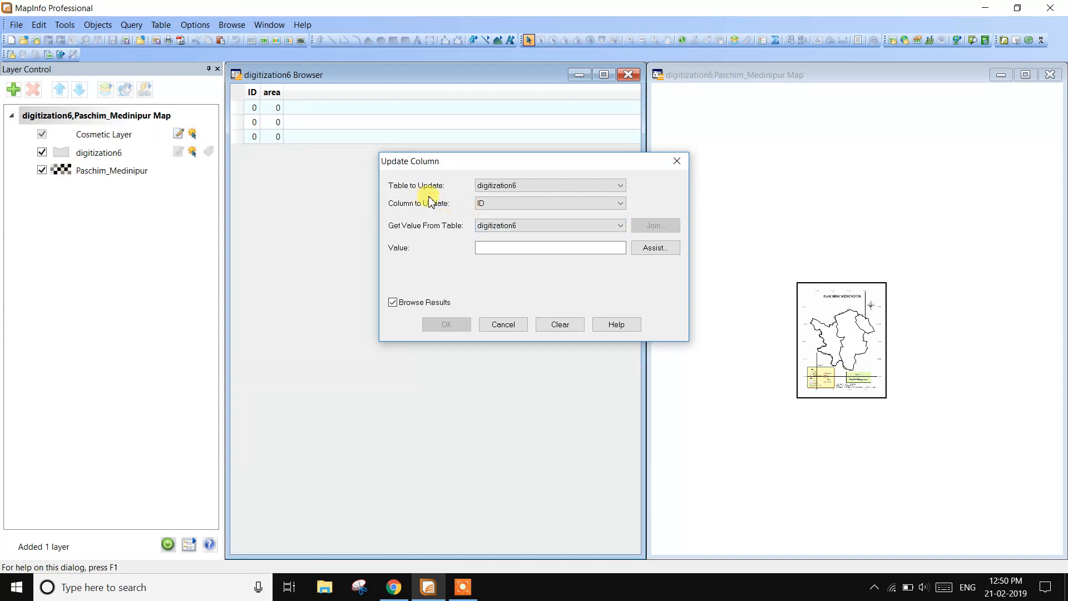
left_click(494, 206)
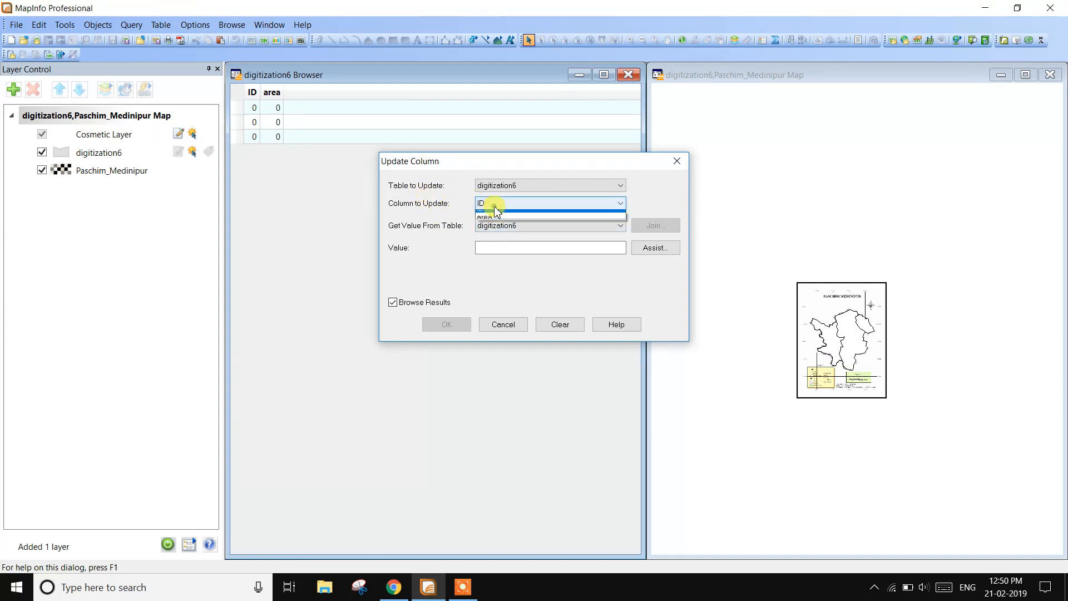
left_click(497, 224)
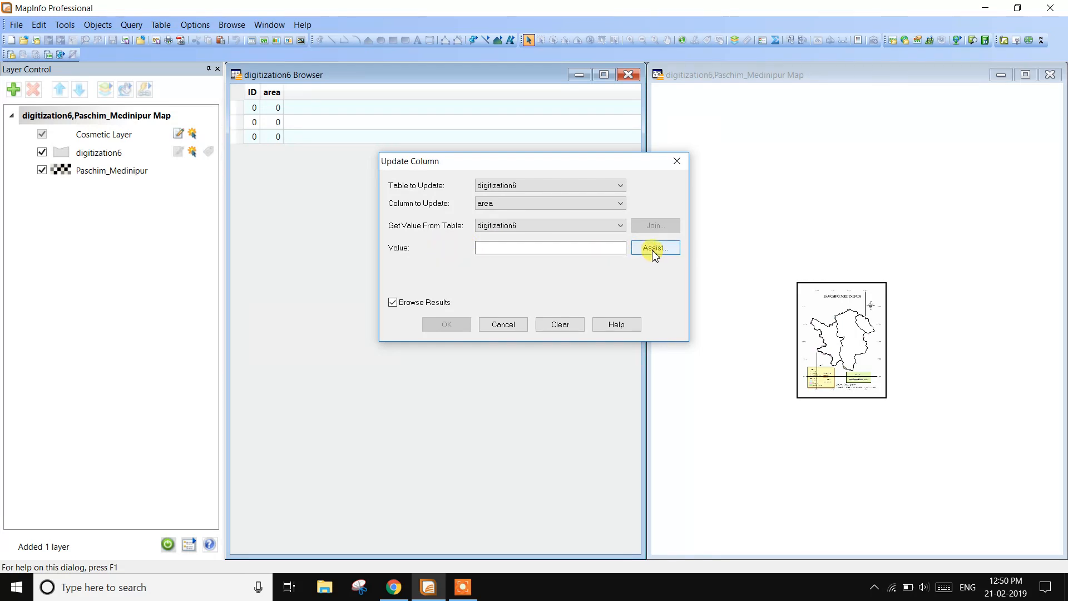
left_click(655, 255)
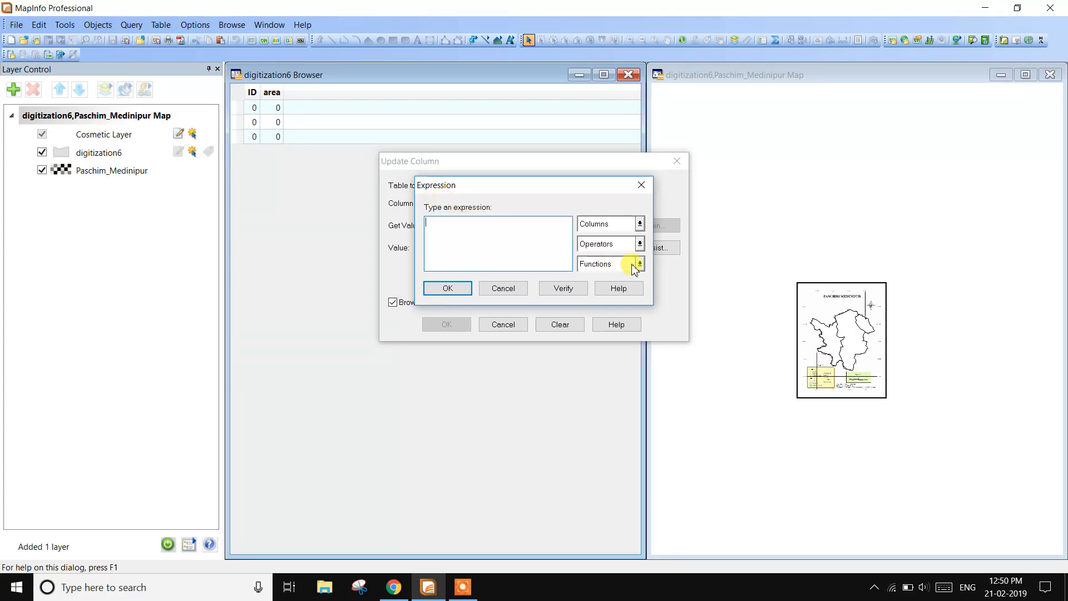
left_click(639, 264)
left_click(623, 283)
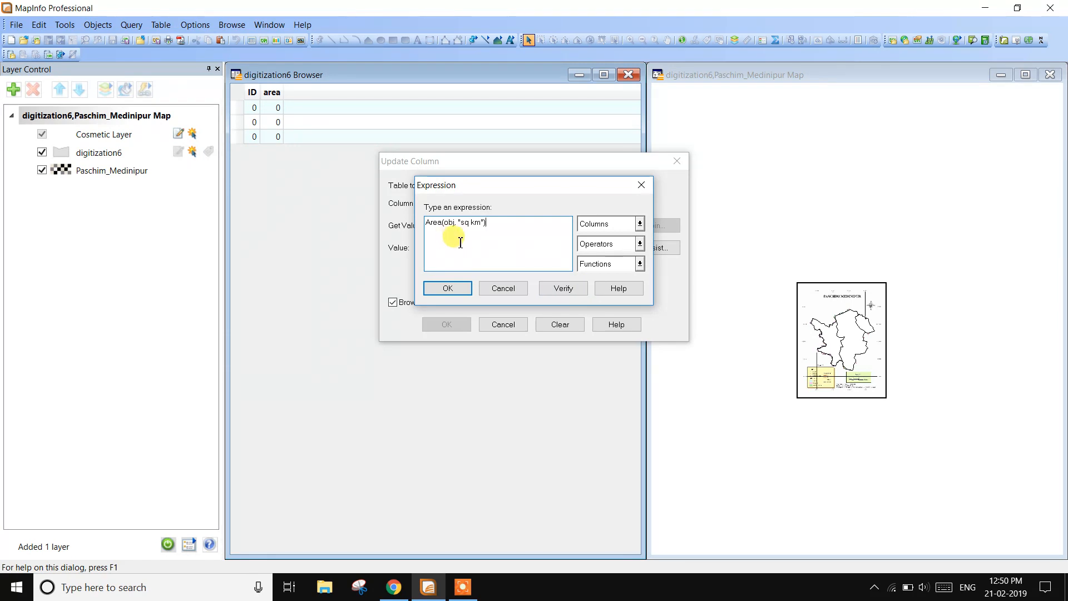
left_click(563, 289)
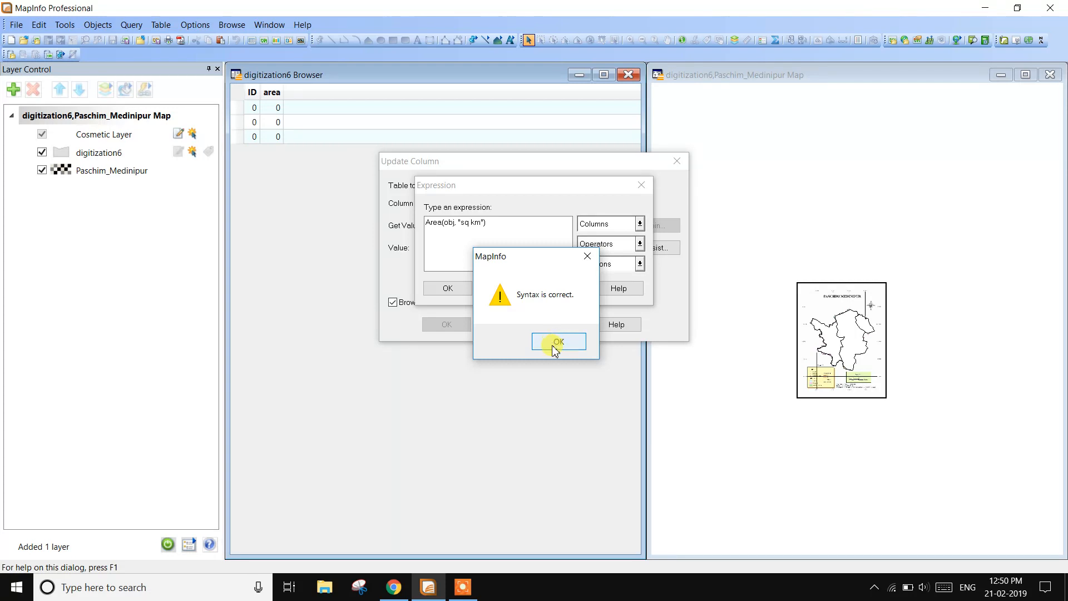
left_click(555, 349)
left_click(446, 291)
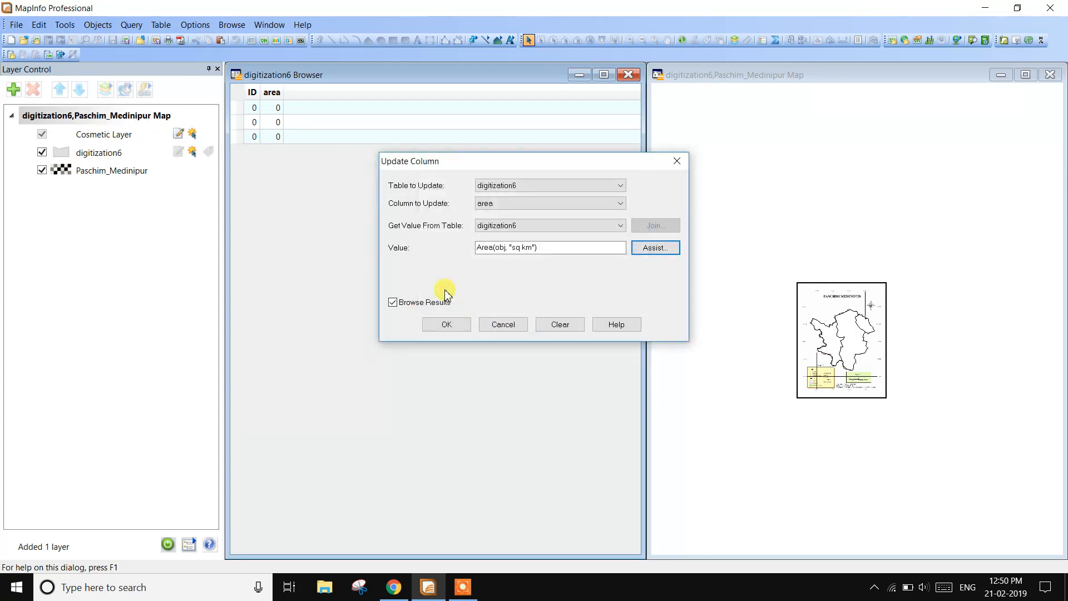
left_click(446, 325)
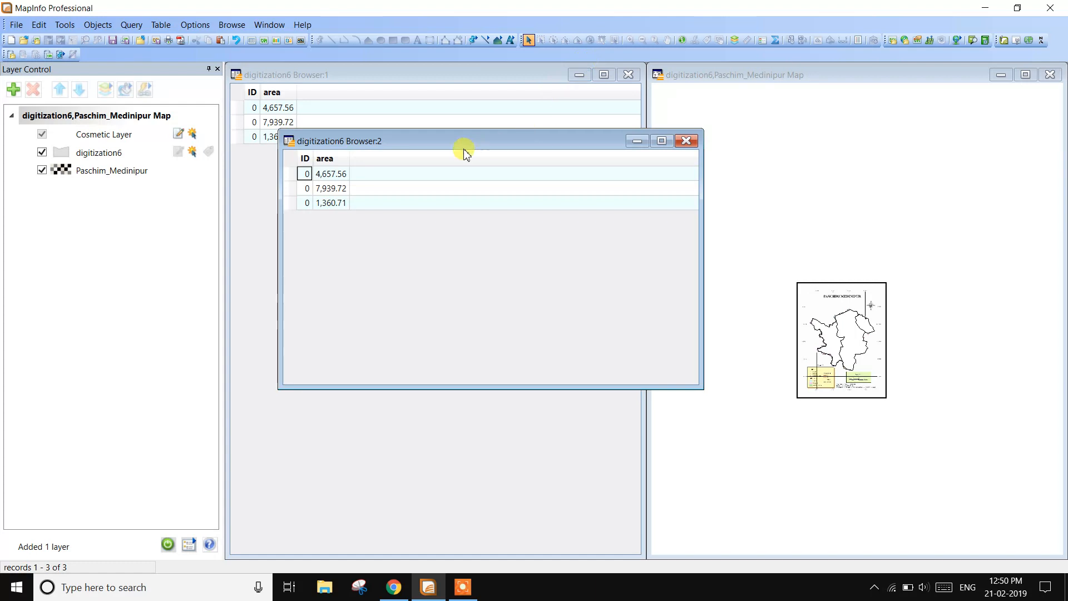
- Check which map polygon belongs to each digitization6 record, and close both browser windows
left_click(299, 175)
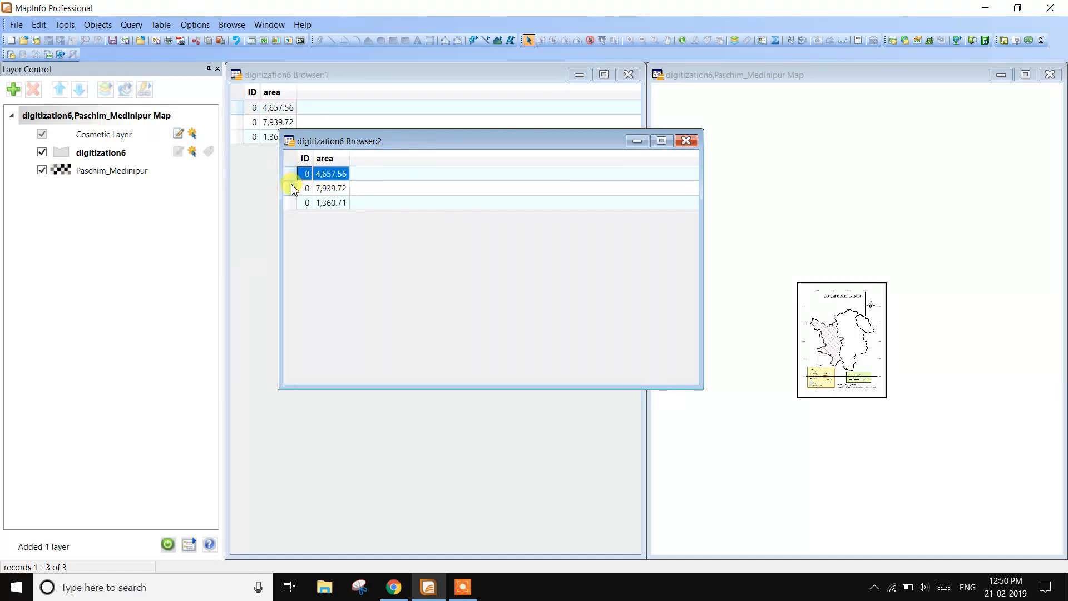
left_click(291, 189)
left_click(290, 200)
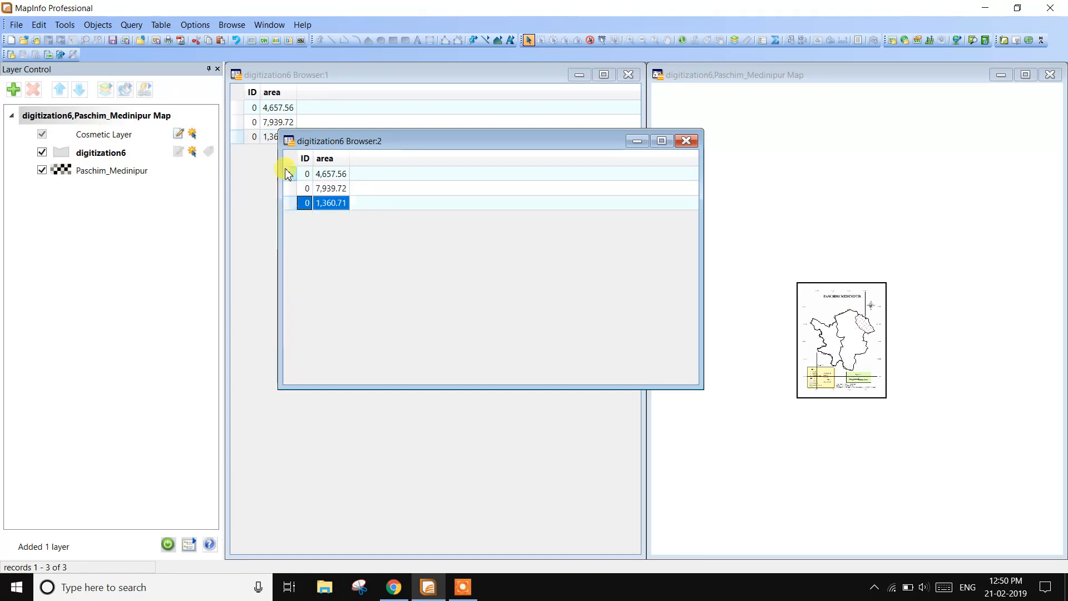
left_click(686, 141)
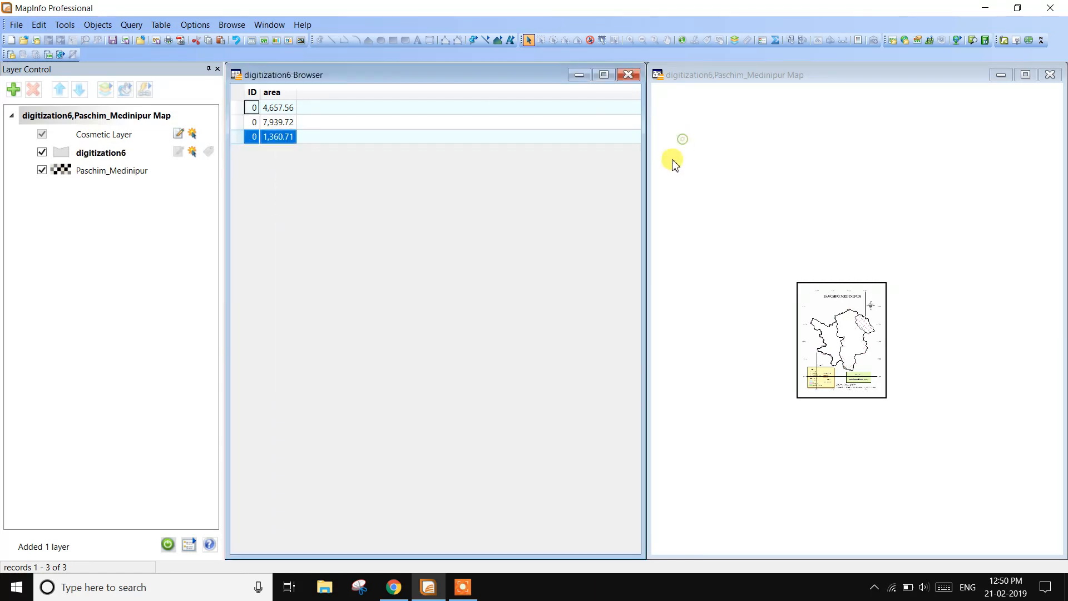
left_click(629, 76)
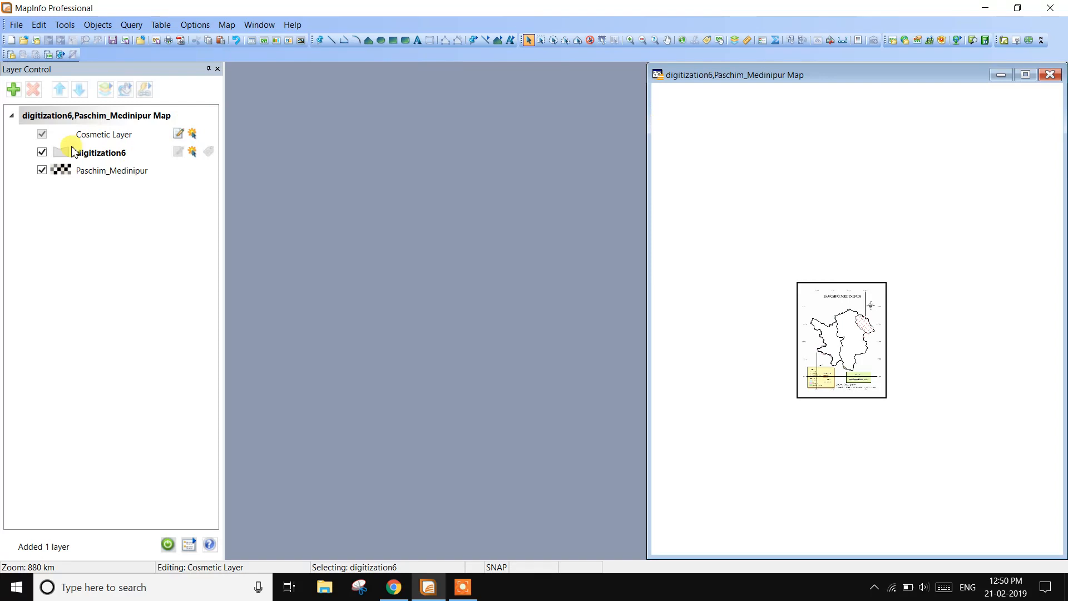
- Add digitization6 to the map as a second layer and maximize the map window
left_click(13, 89)
left_click(456, 261)
left_click(473, 359)
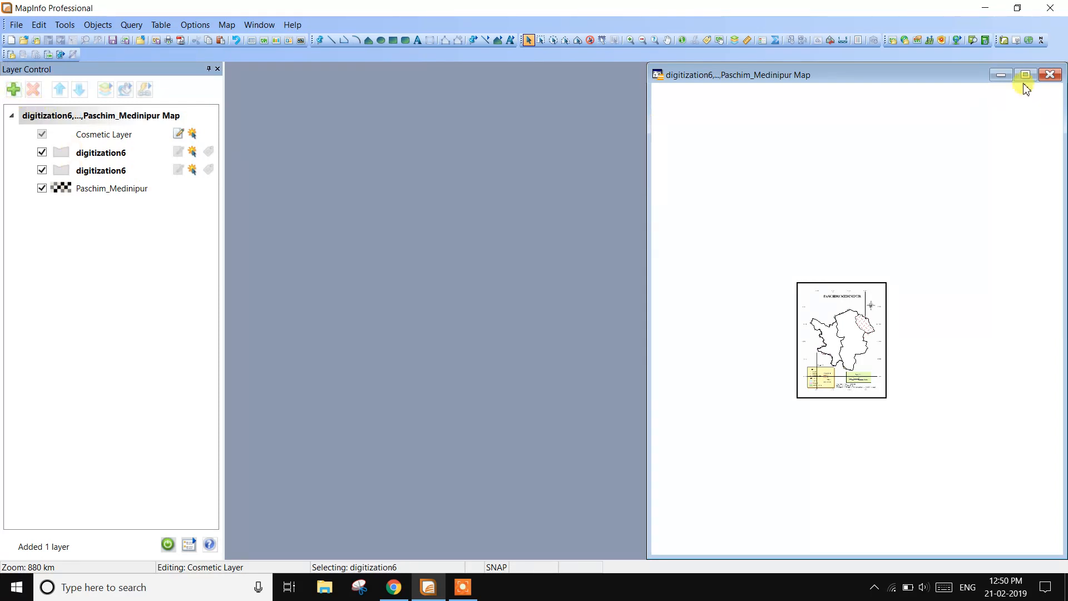
left_click(1025, 75)
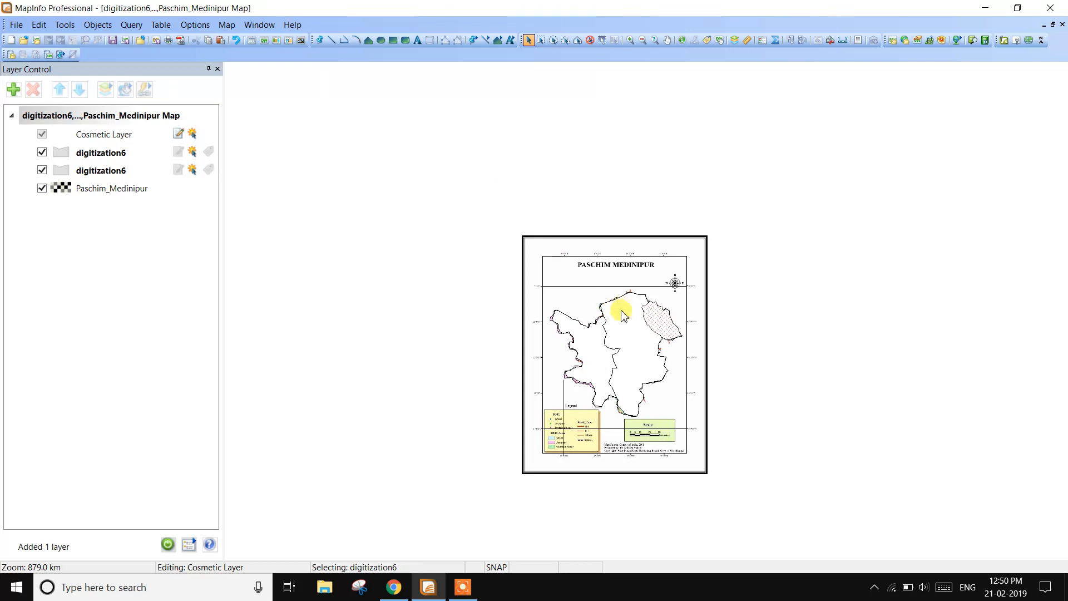
scroll(623, 316, "up", 2)
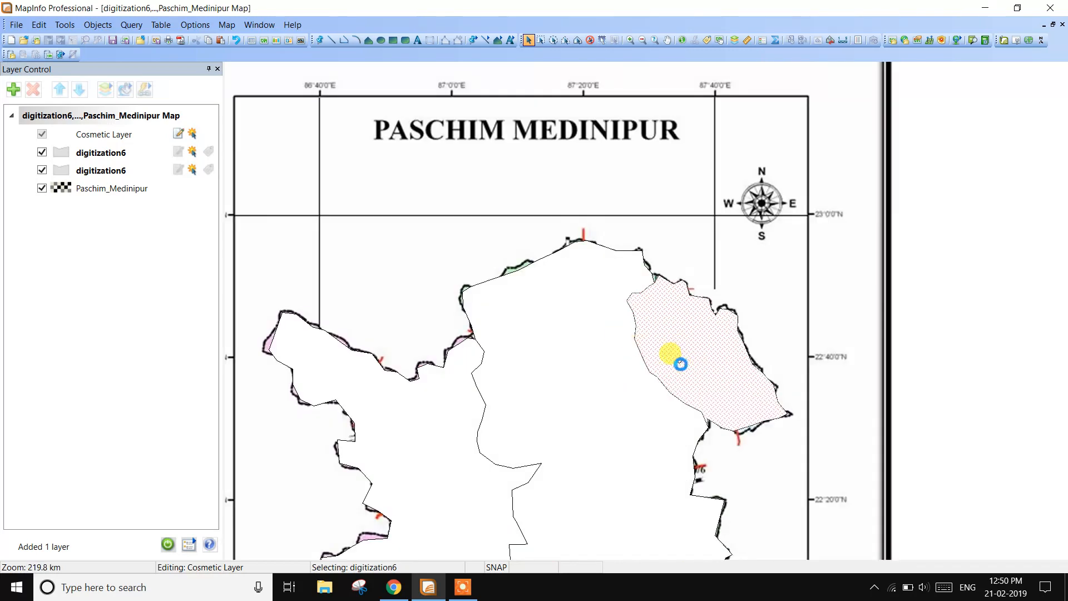
scroll(680, 364, "down", 1)
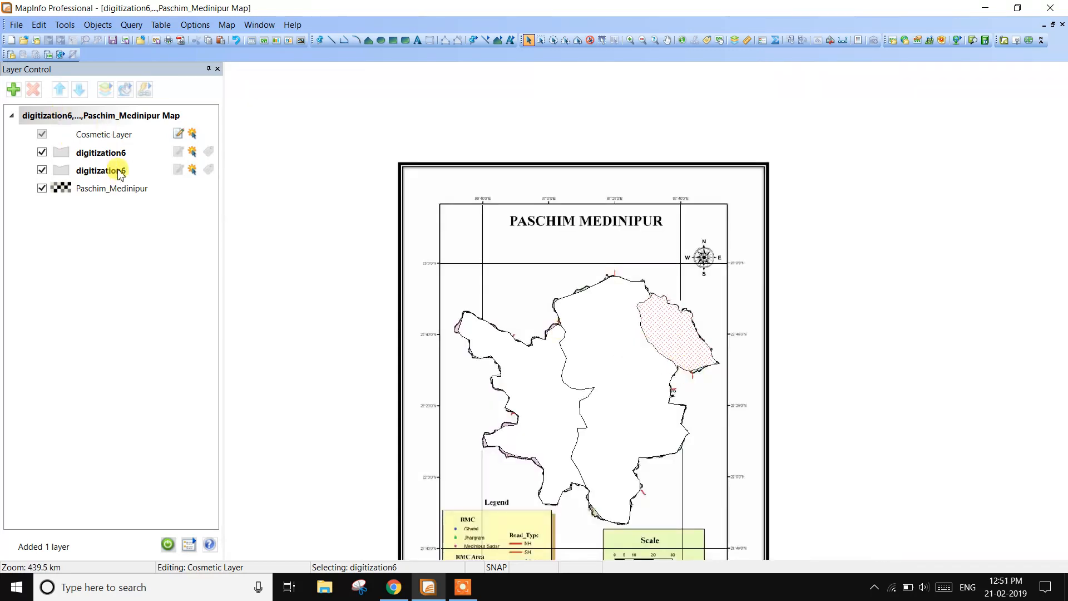
- Set the upper digitization6 layer to be labelled with the area column in its layer properties
double_click(104, 157)
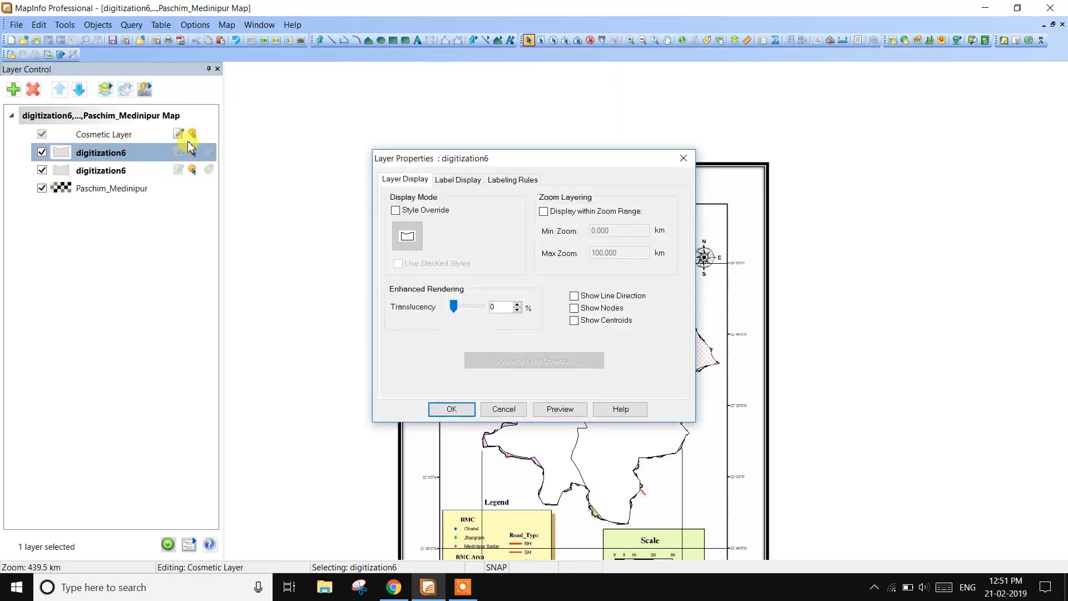
left_click(467, 186)
left_click_drag(546, 158, 817, 85)
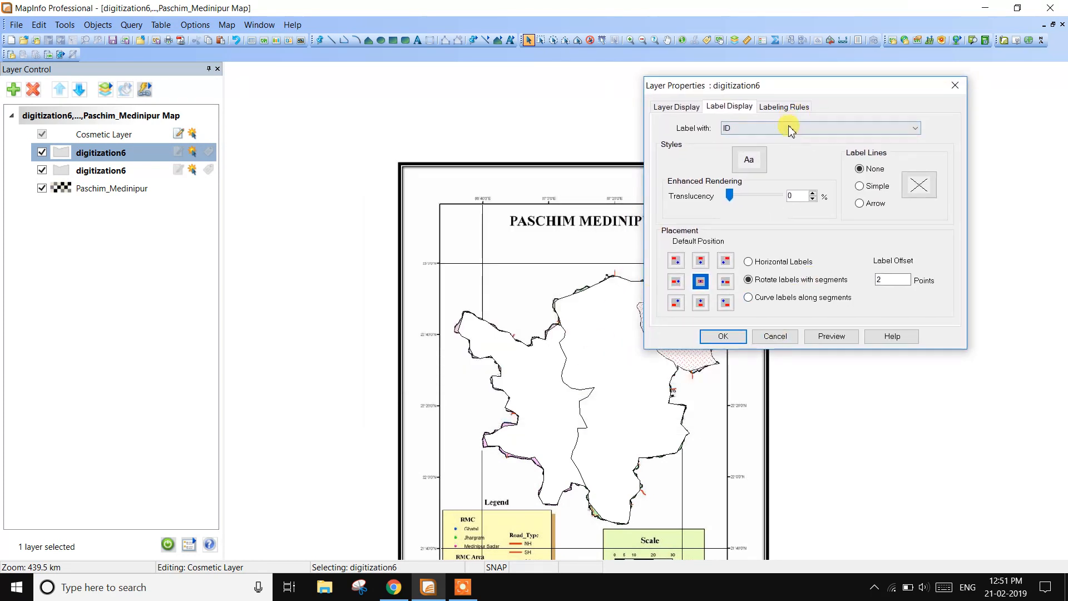
left_click(791, 129)
left_click(751, 153)
- Style the label text of the upper digitization6 layer as Magneto, size 16, in red
left_click(751, 155)
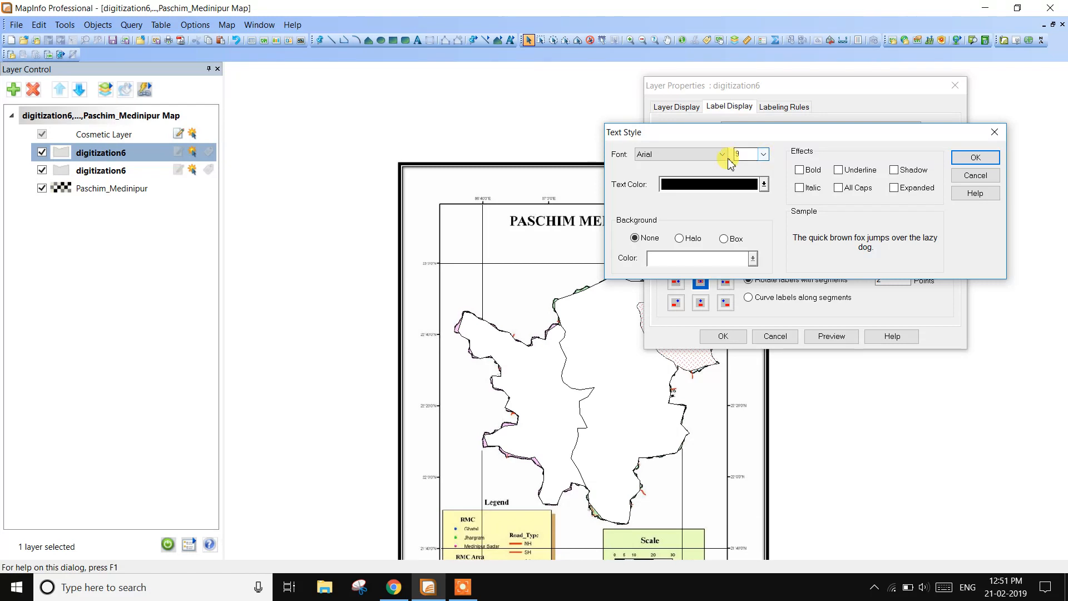
left_click(723, 155)
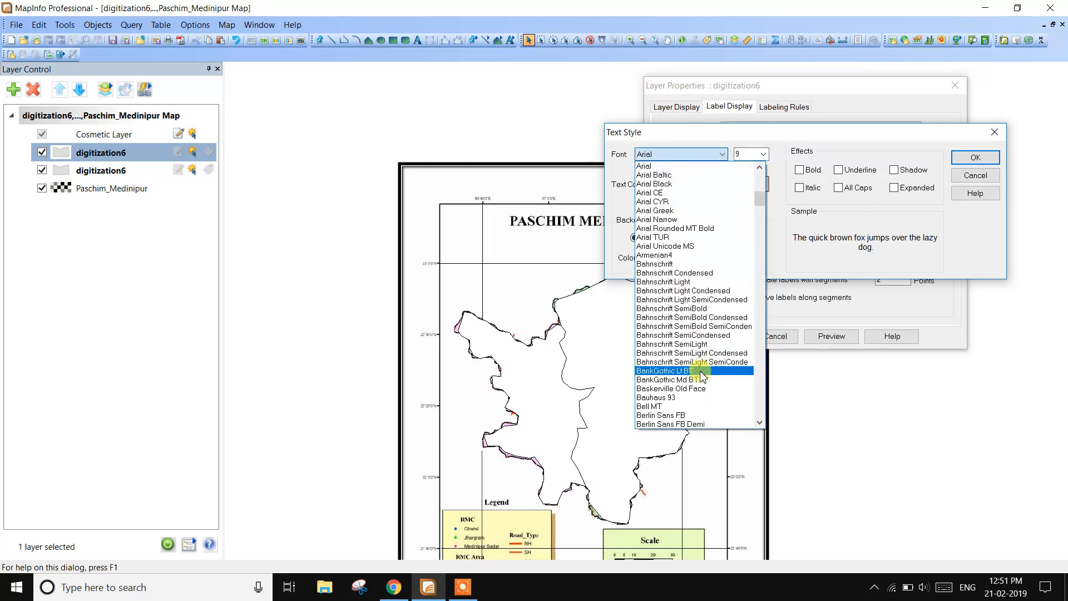
key("m")
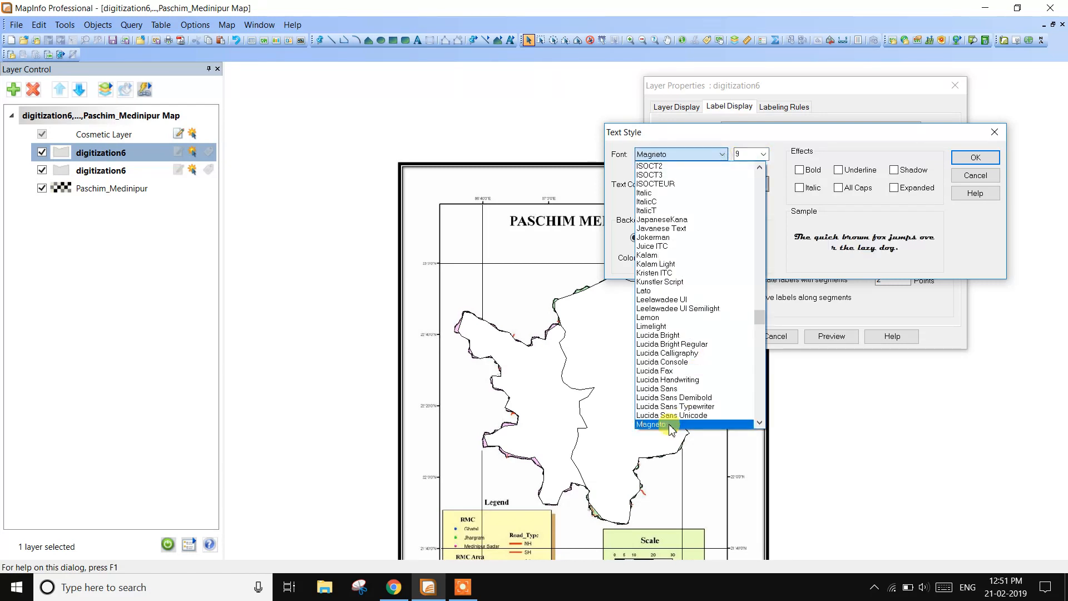
left_click(672, 425)
left_click(763, 154)
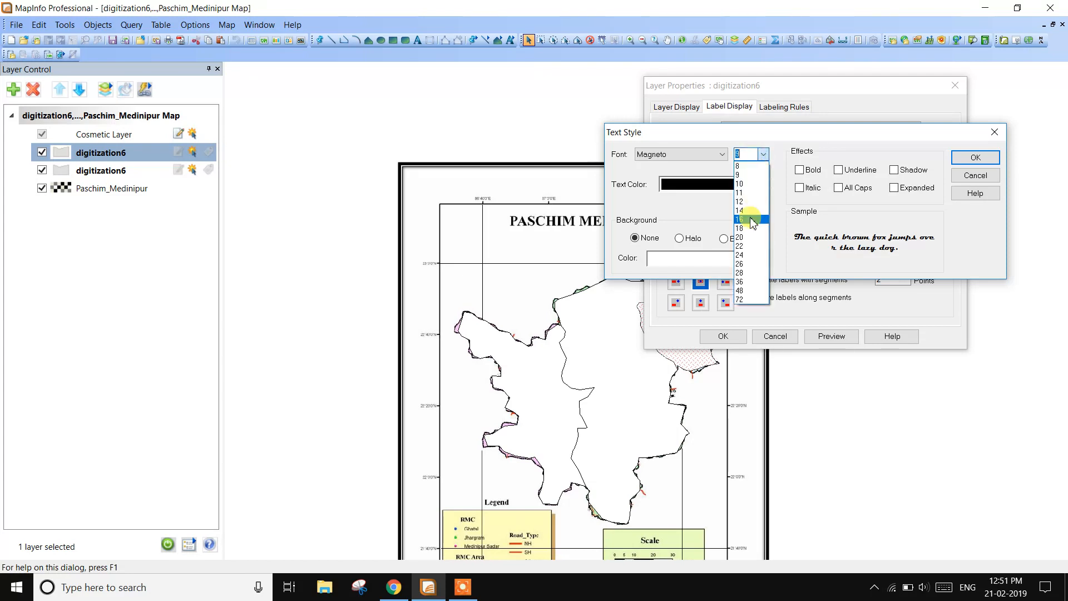
left_click(753, 220)
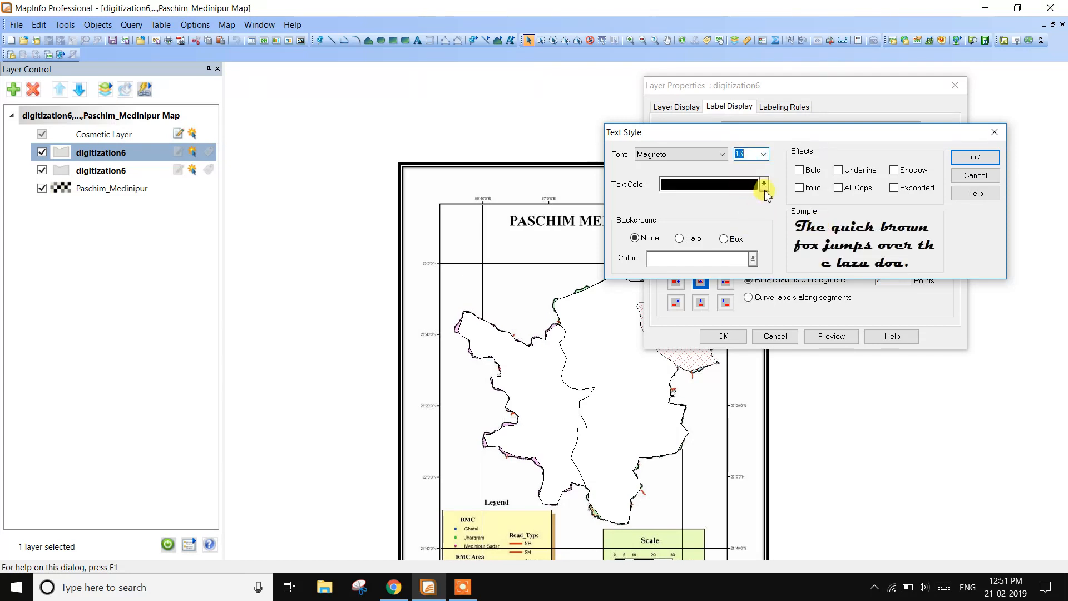
left_click(764, 185)
left_click(755, 234)
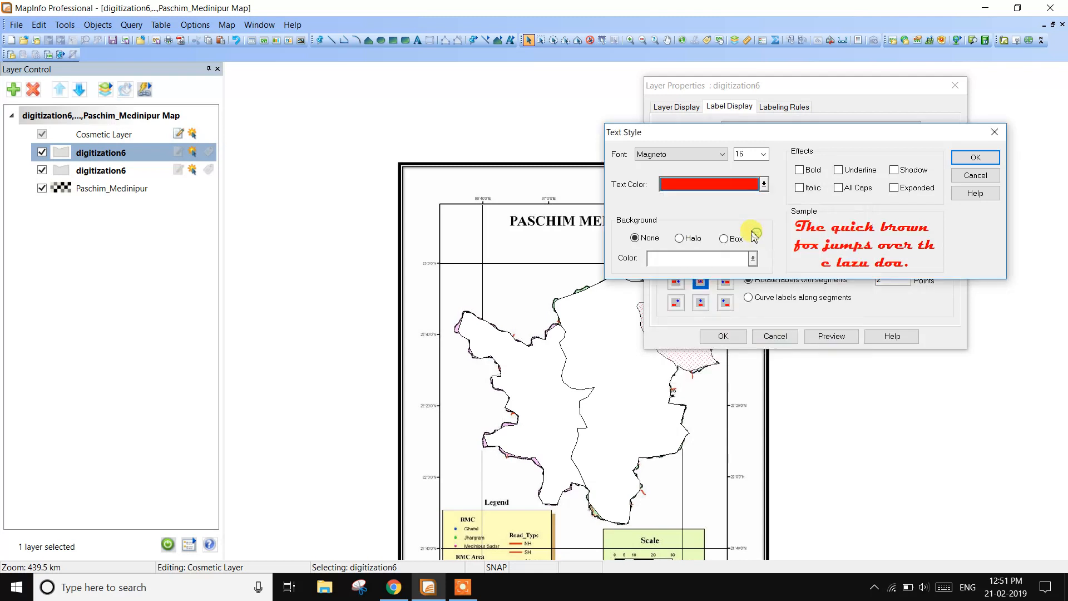
left_click(975, 158)
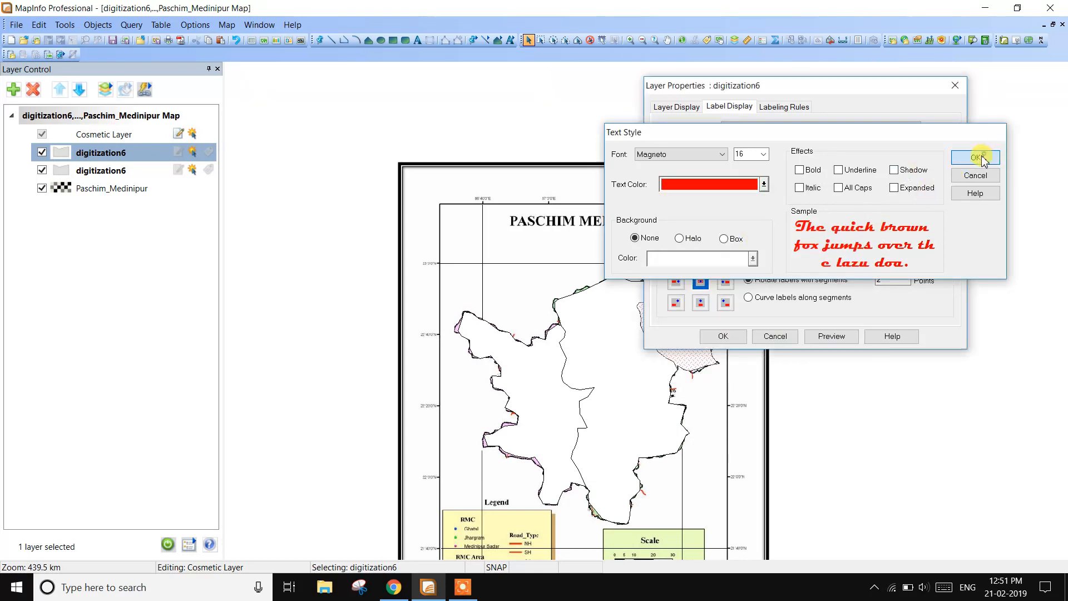
- Apply the layer properties, turn on automatic labels for the upper digitization6 layer and inspect them on the map
left_click(685, 108)
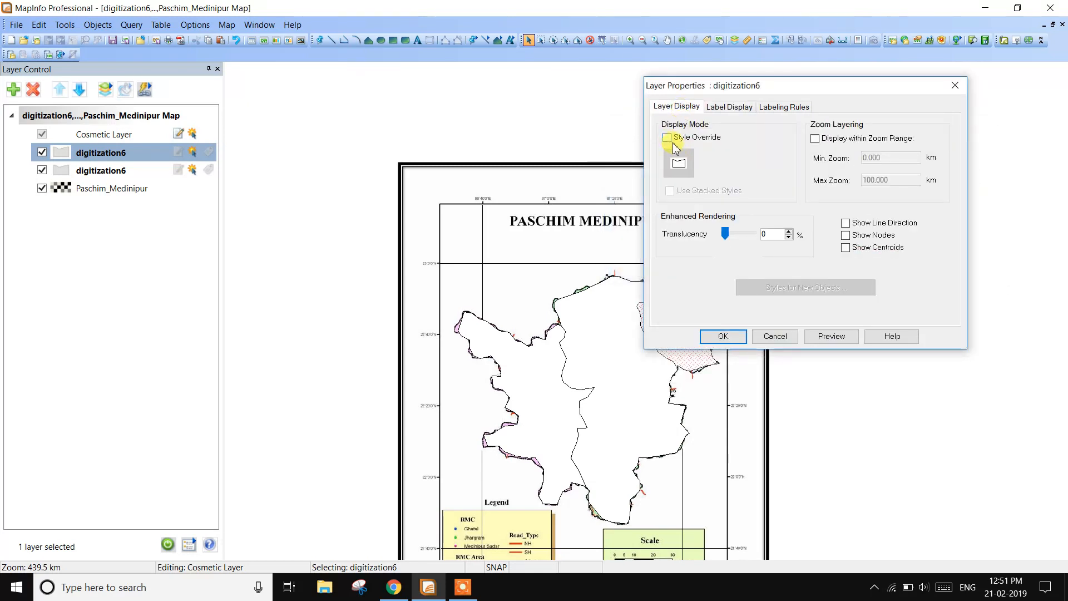
left_click(723, 336)
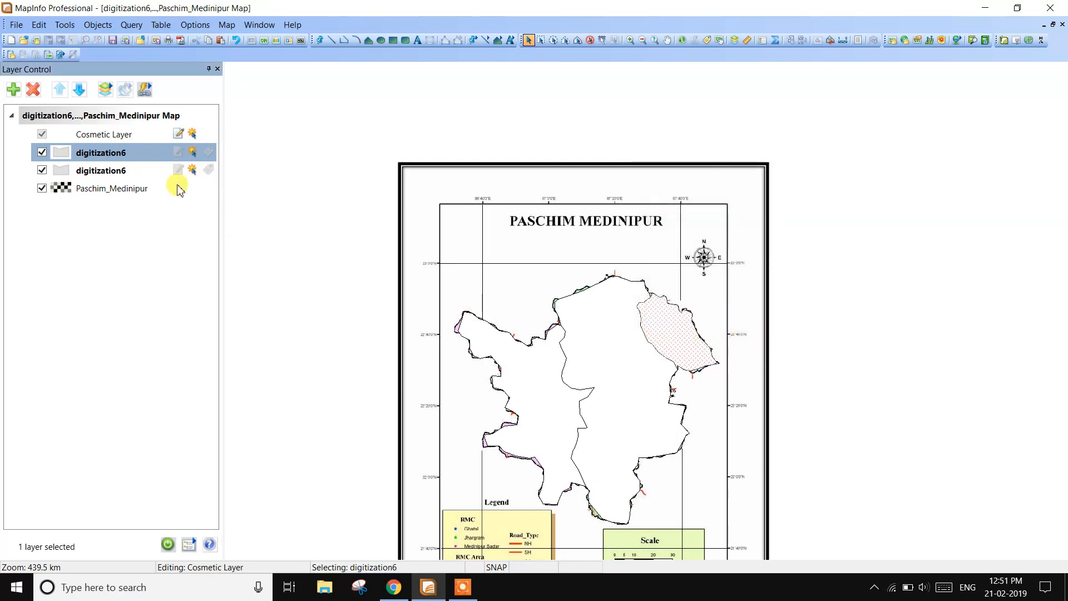
left_click(208, 151)
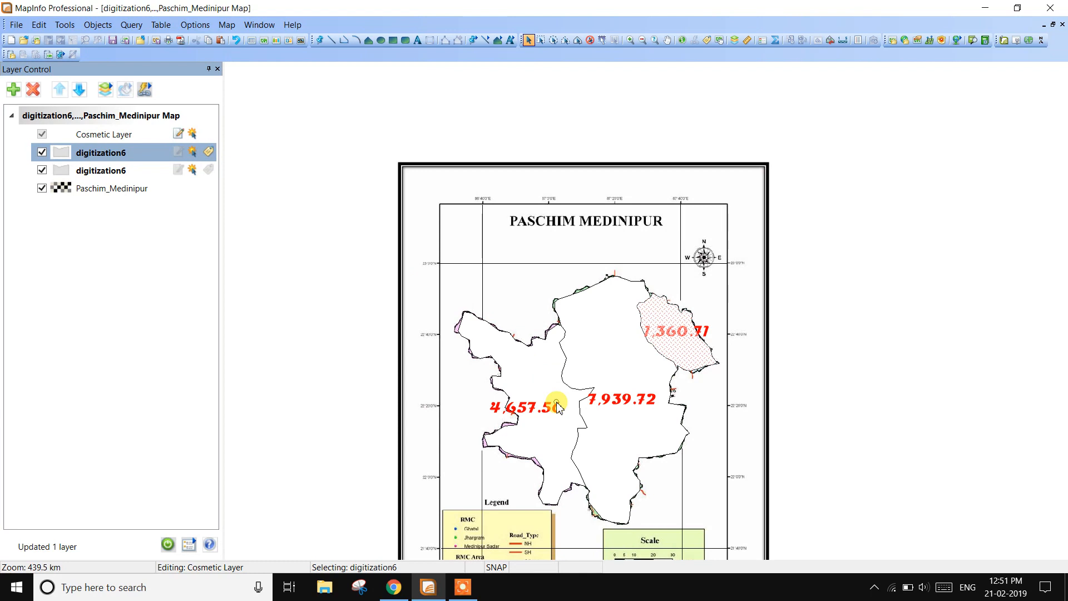
scroll(617, 366, "up", 1)
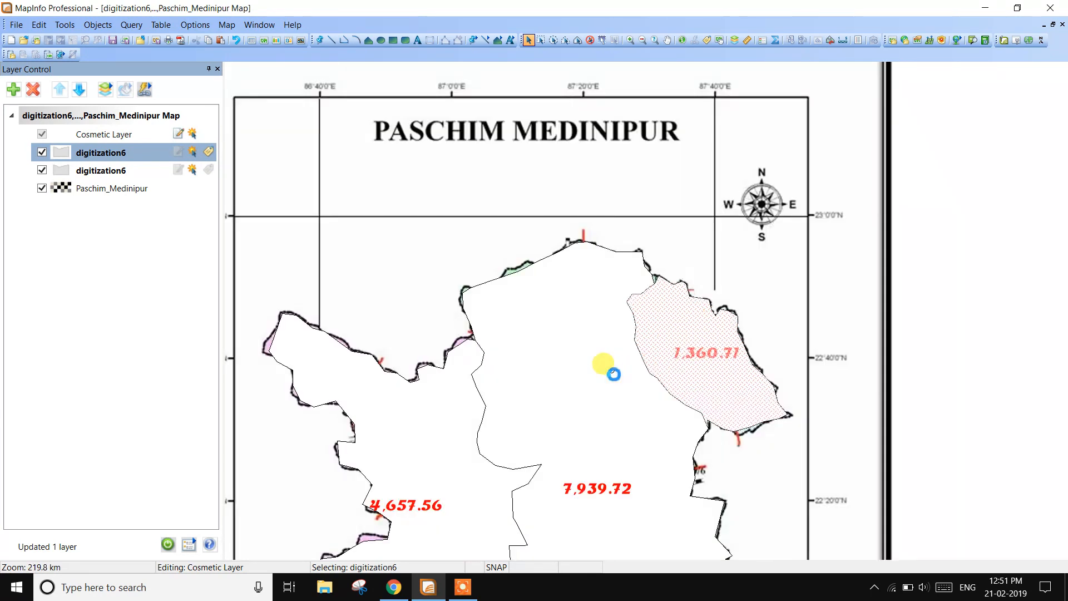
scroll(612, 365, "down", 1)
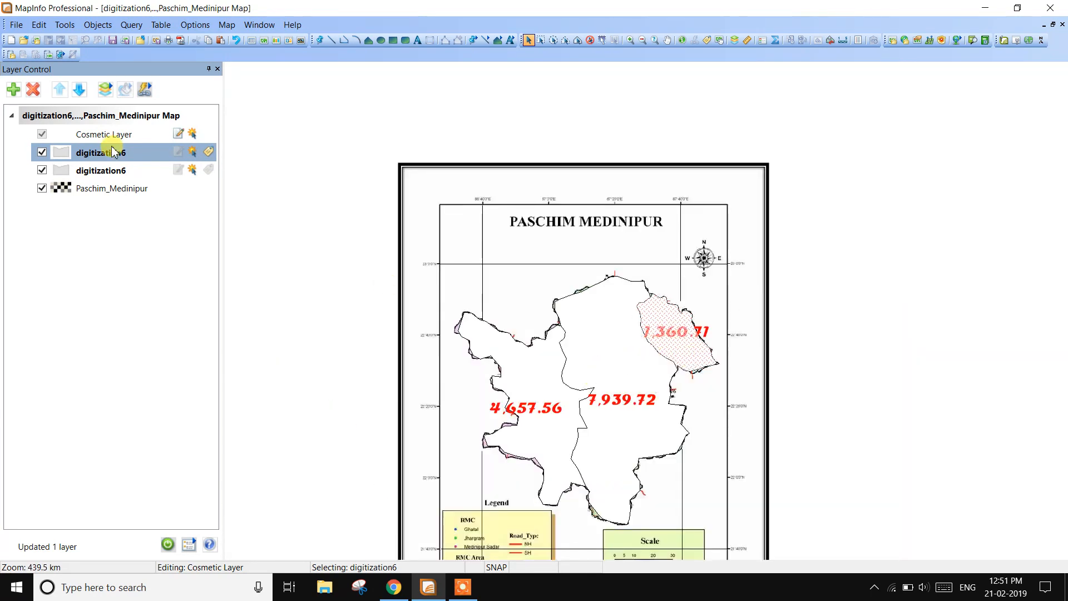
- Hide the lower digitization6 layer and override the upper layer's region style with a solid yellow fill
left_click(42, 170)
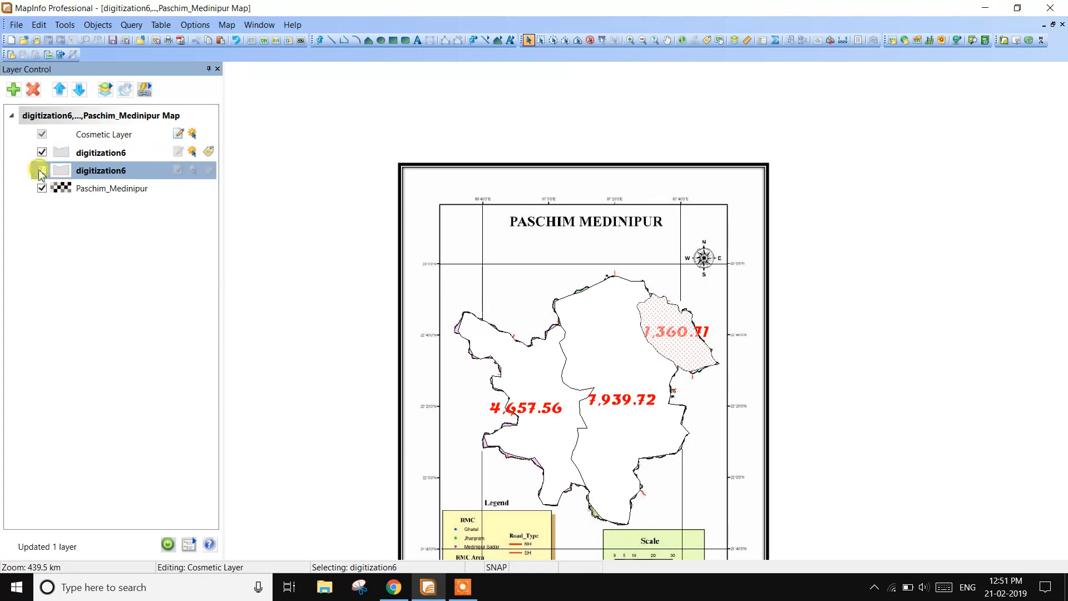
double_click(77, 153)
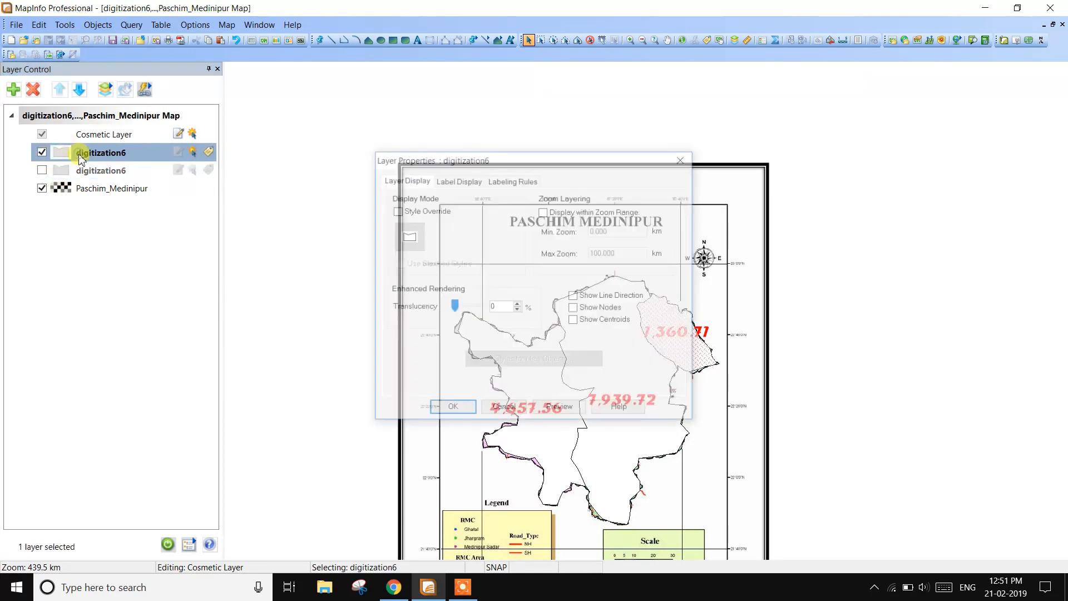
left_click(396, 211)
left_click(406, 235)
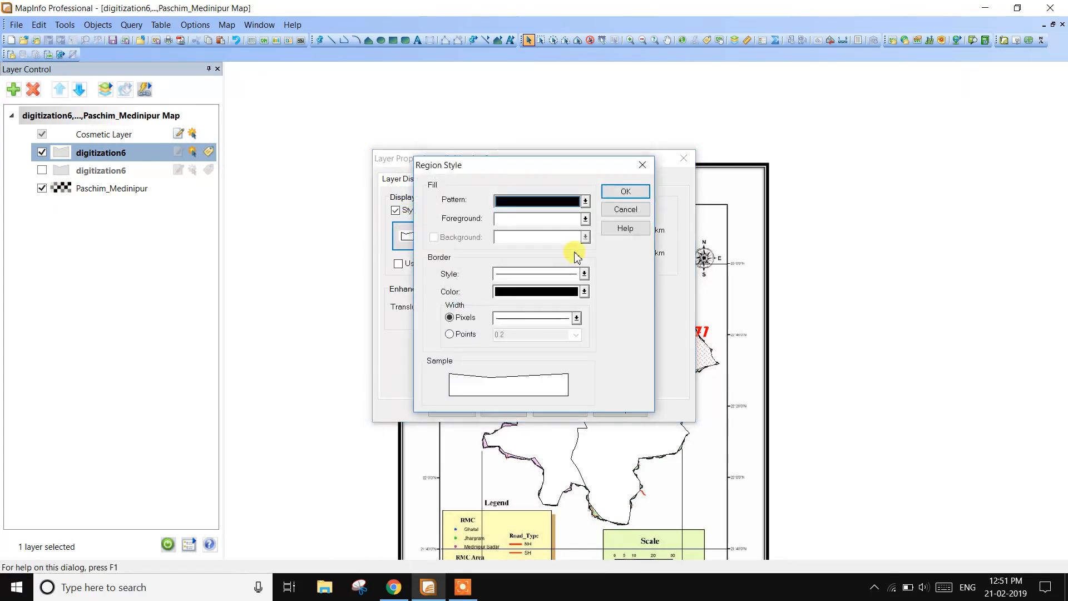
left_click(584, 201)
left_click(563, 245)
left_click(585, 218)
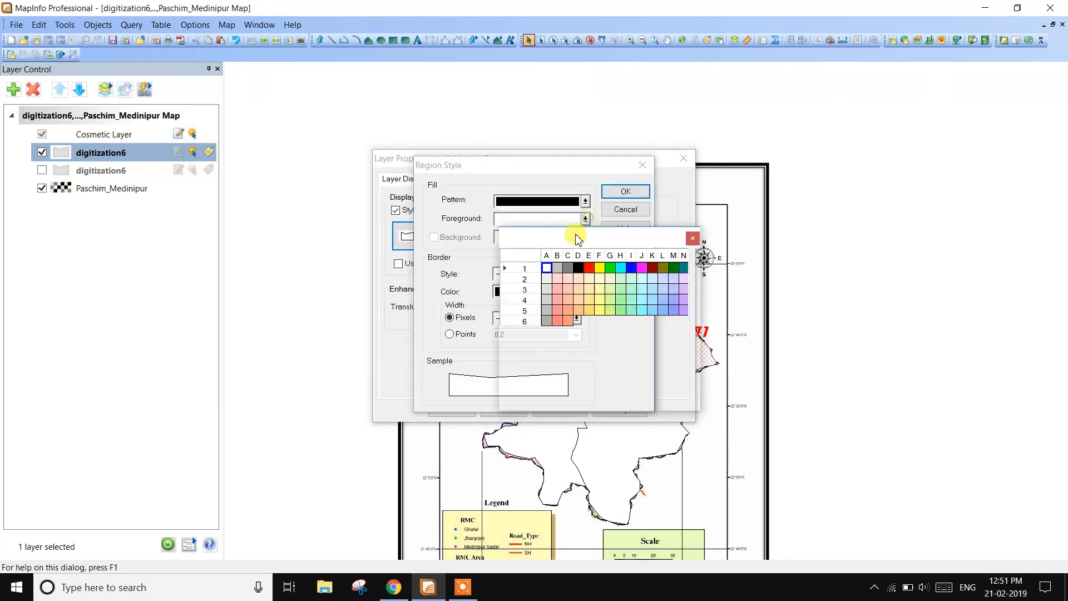
left_click(600, 269)
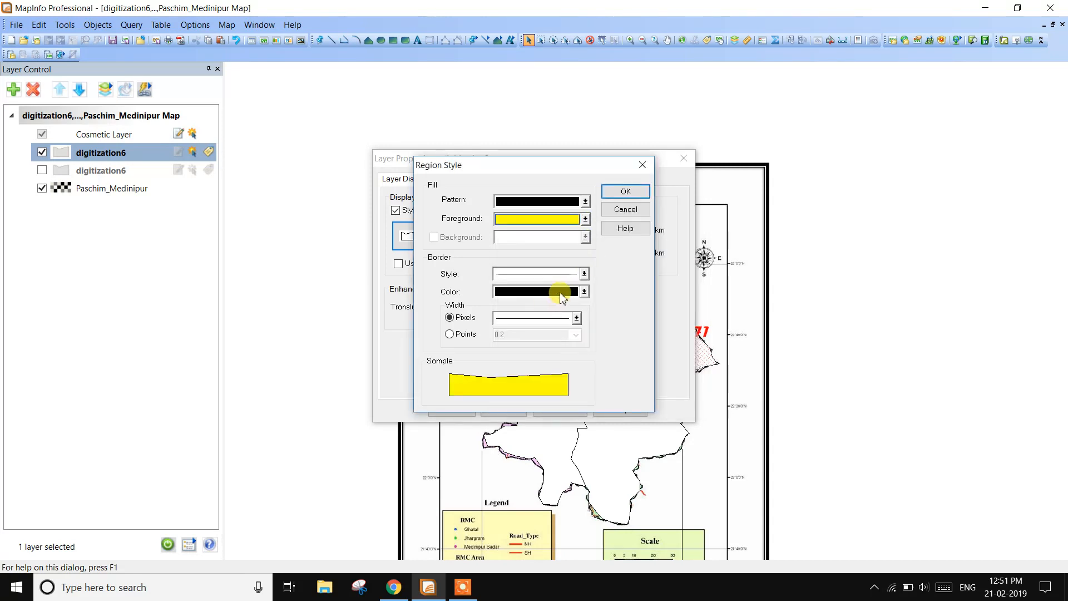
- Give the overridden region style a dashed black border, apply it to the layer and inspect the map
left_click(584, 275)
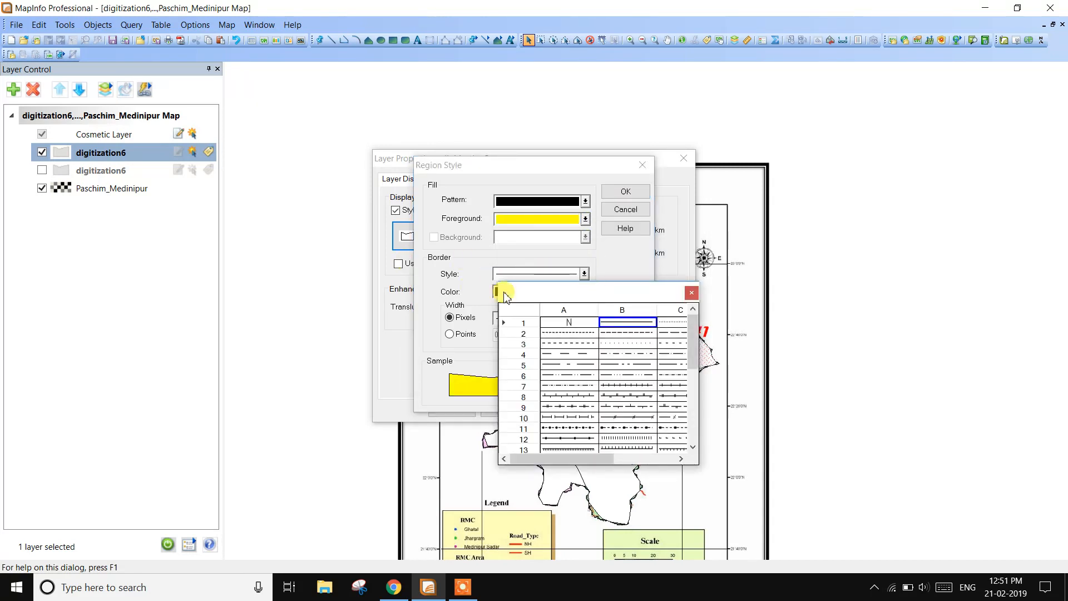
left_click(579, 332)
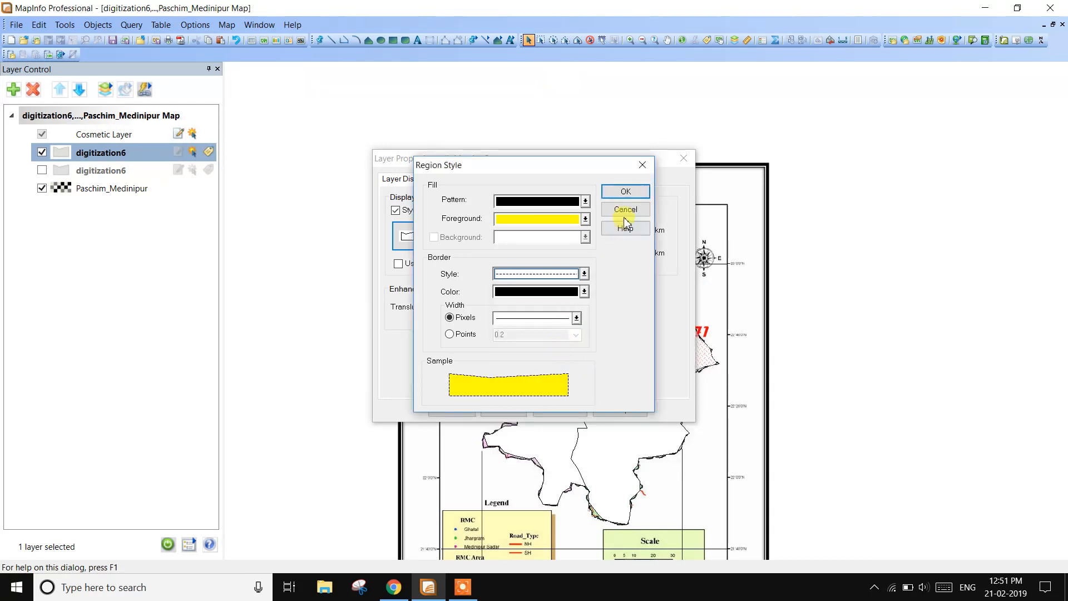
left_click(625, 192)
left_click(472, 409)
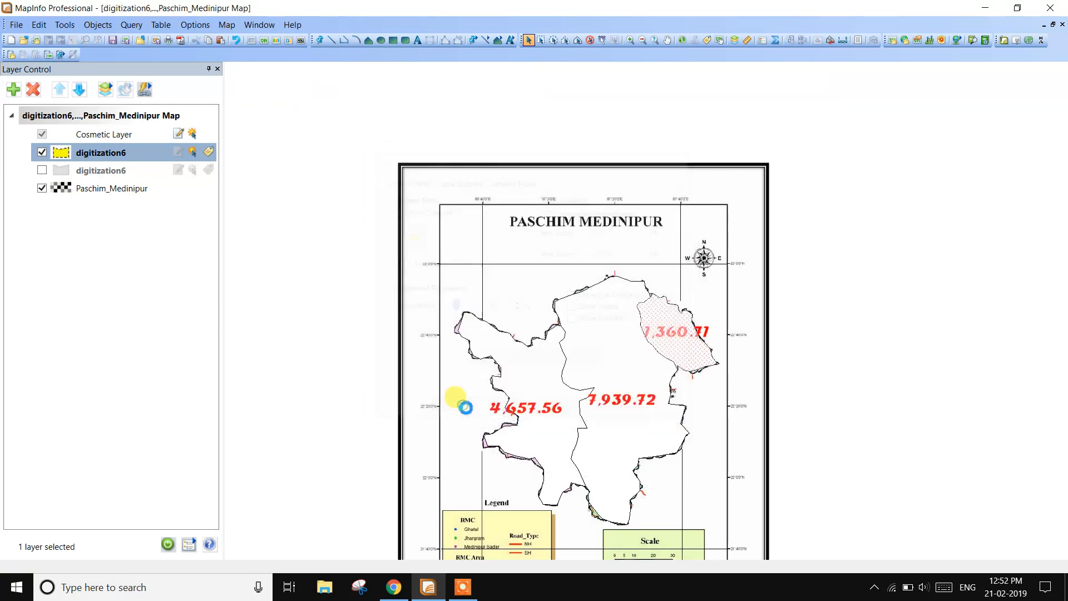
scroll(631, 370, "up", 2)
scroll(632, 370, "down", 1)
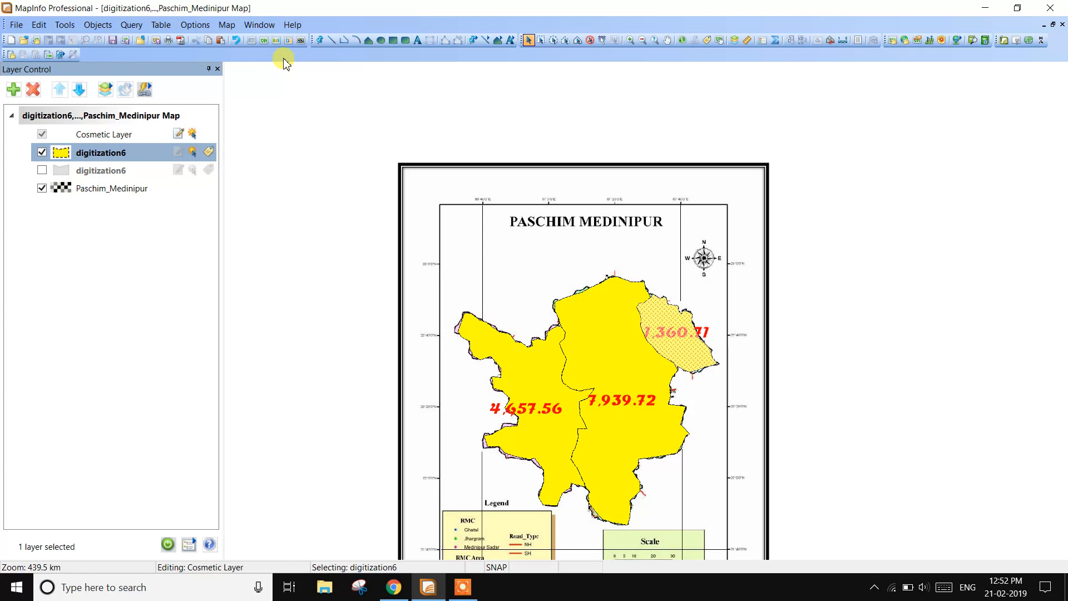
- Open the digitization6 table in a new browser window and tile it beside the map
left_click(292, 25)
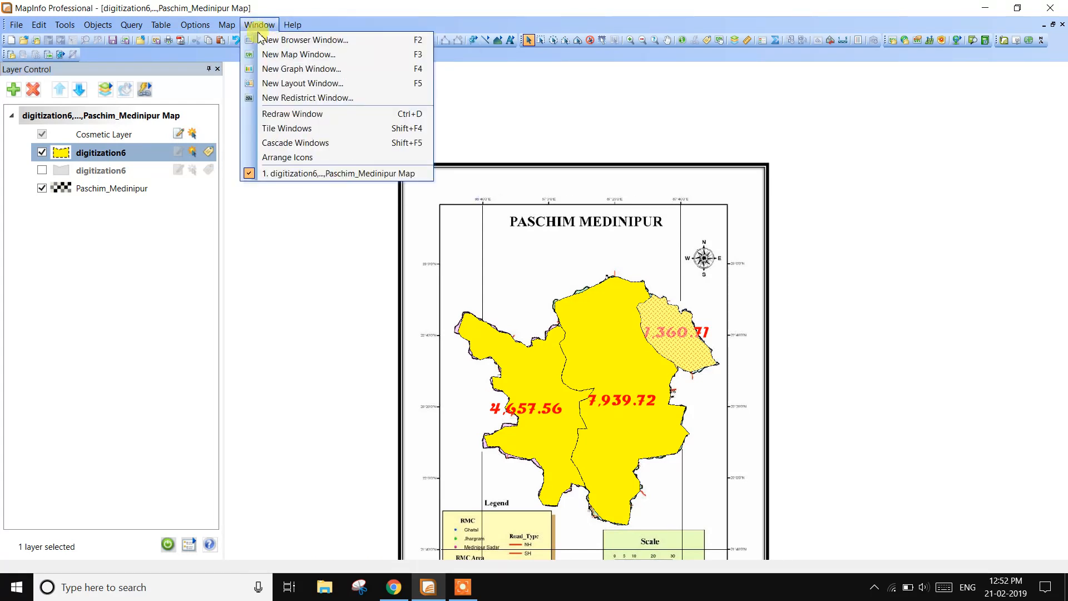
left_click(266, 39)
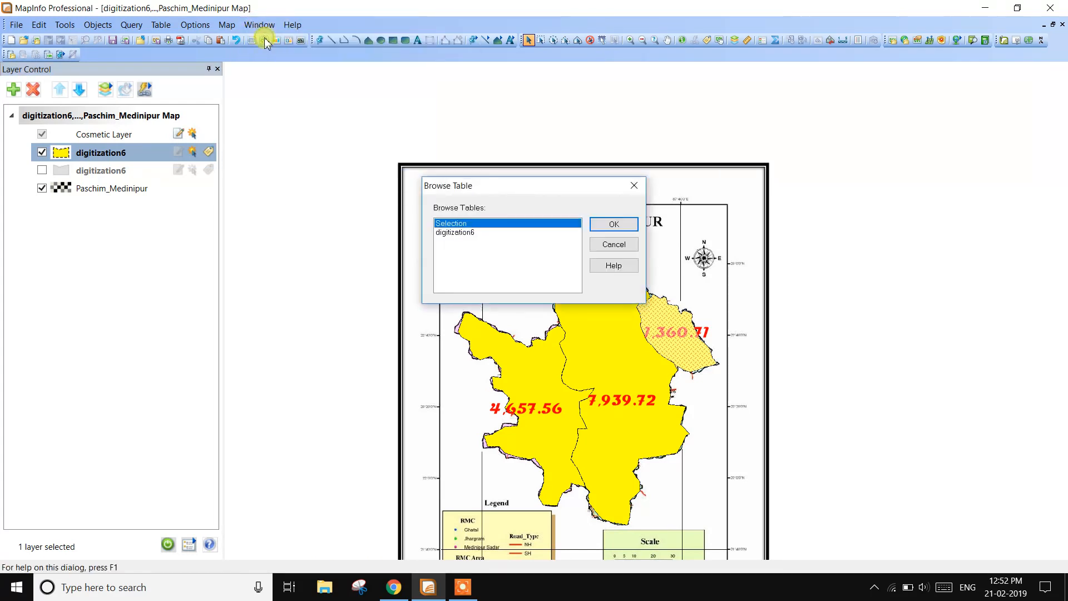
left_click(457, 234)
left_click(626, 234)
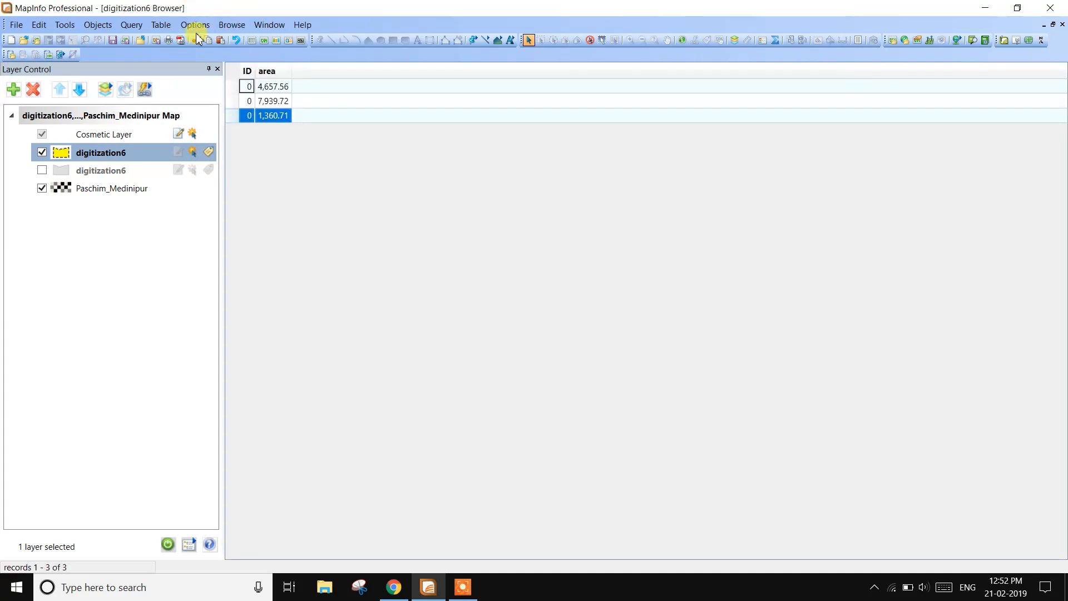
left_click(232, 25)
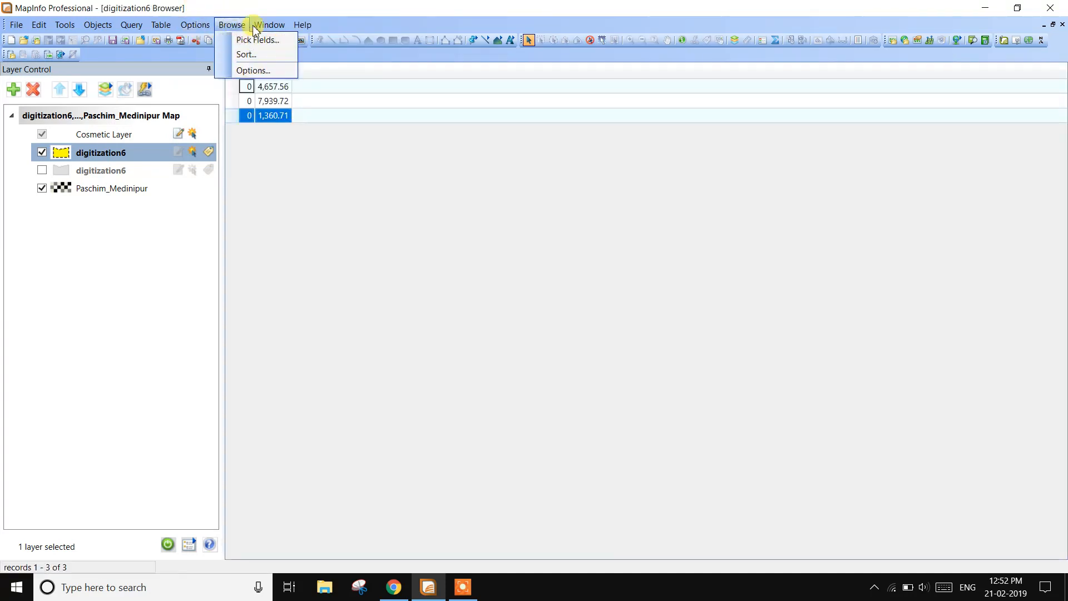
mouse_move(268, 27)
left_click(295, 128)
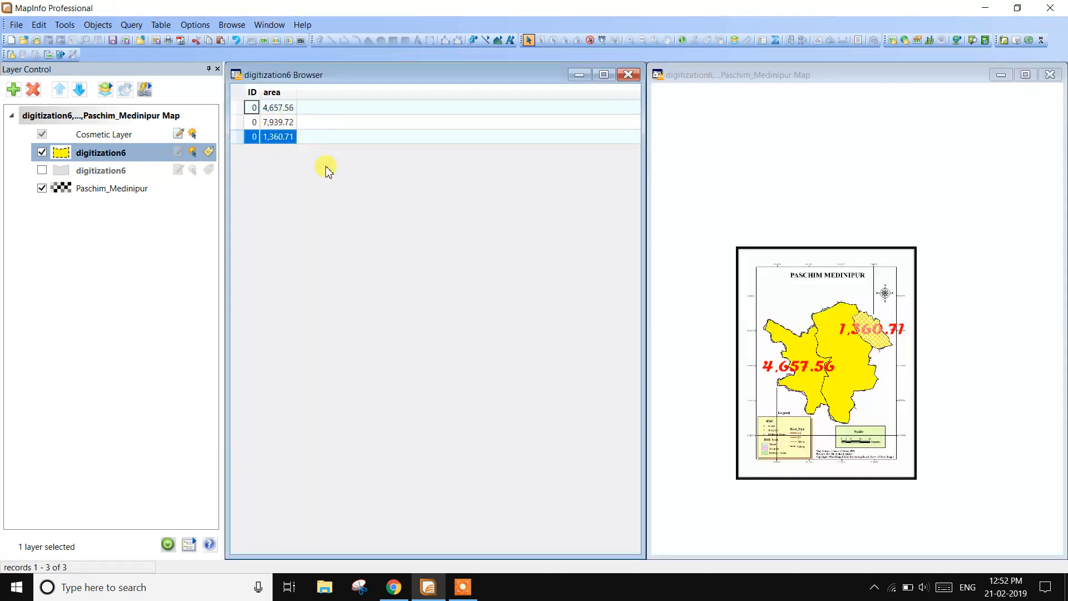
- Start modifying the digitization6 table structure, saving the table's pending changes
left_click(161, 25)
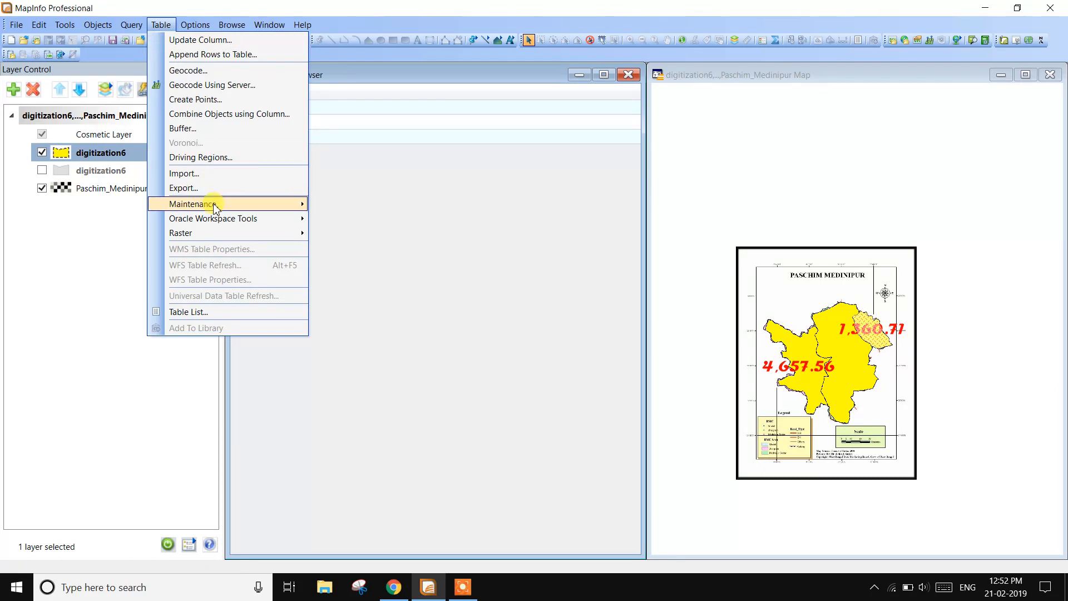
mouse_move(216, 206)
left_click(363, 206)
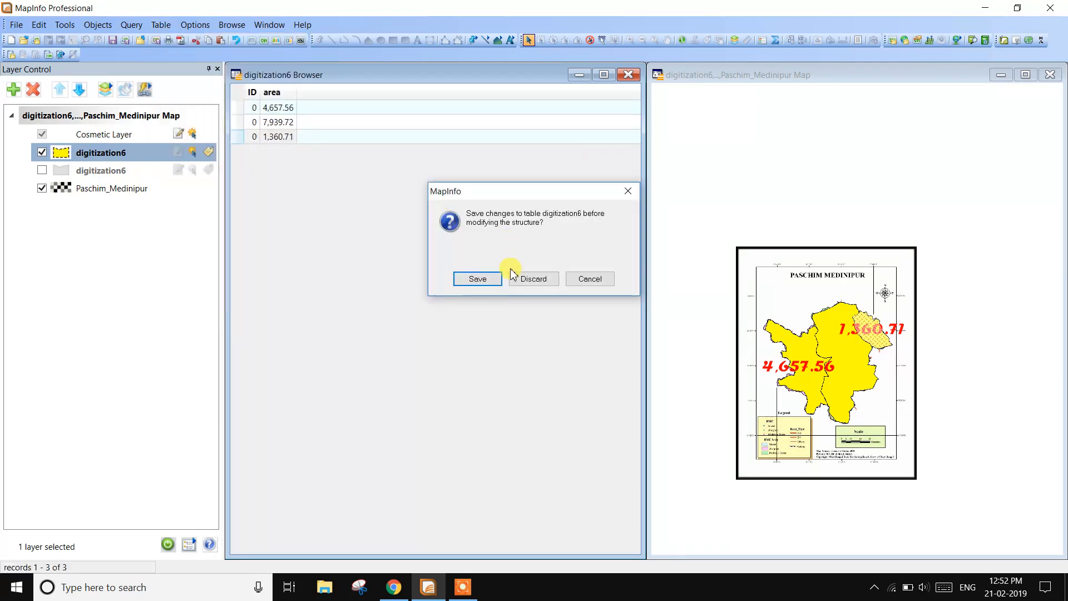
left_click(485, 278)
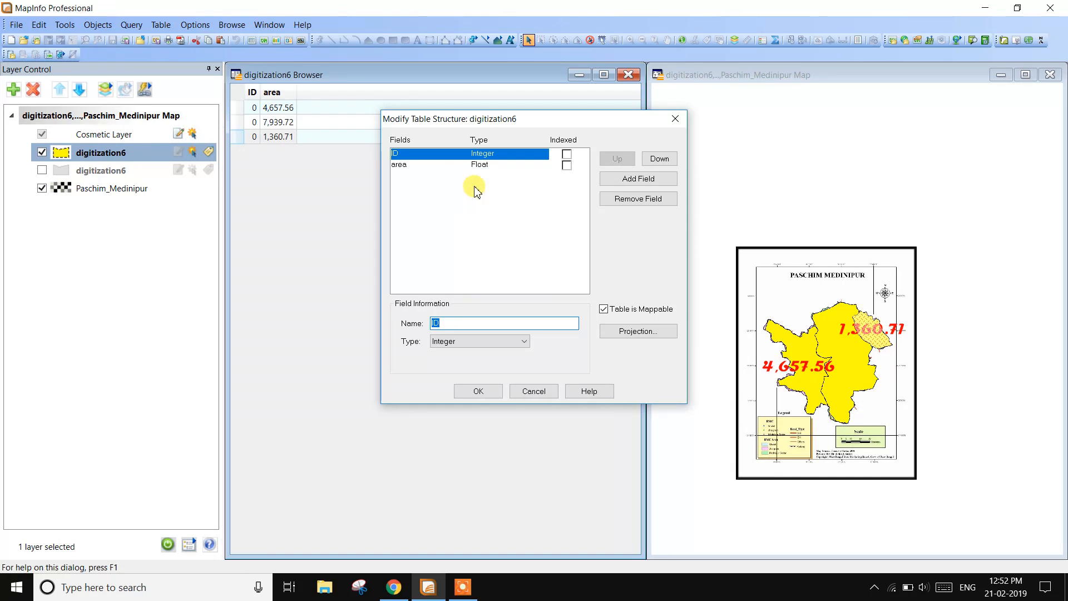
- Add a Character field called name to the digitization6 table and apply the structure change
left_click(628, 178)
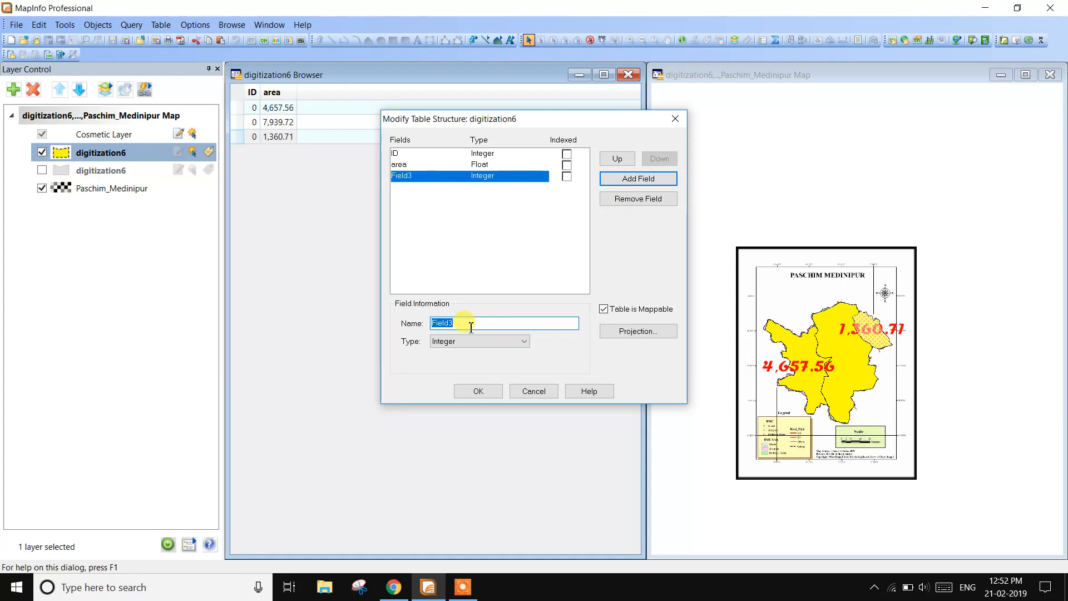
type("name")
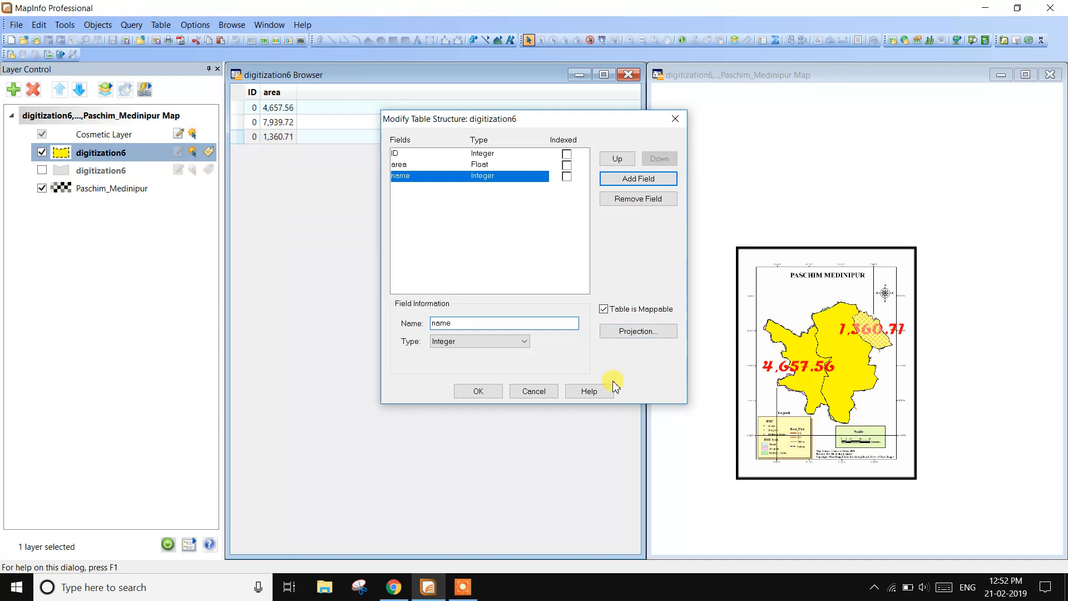
left_click(512, 343)
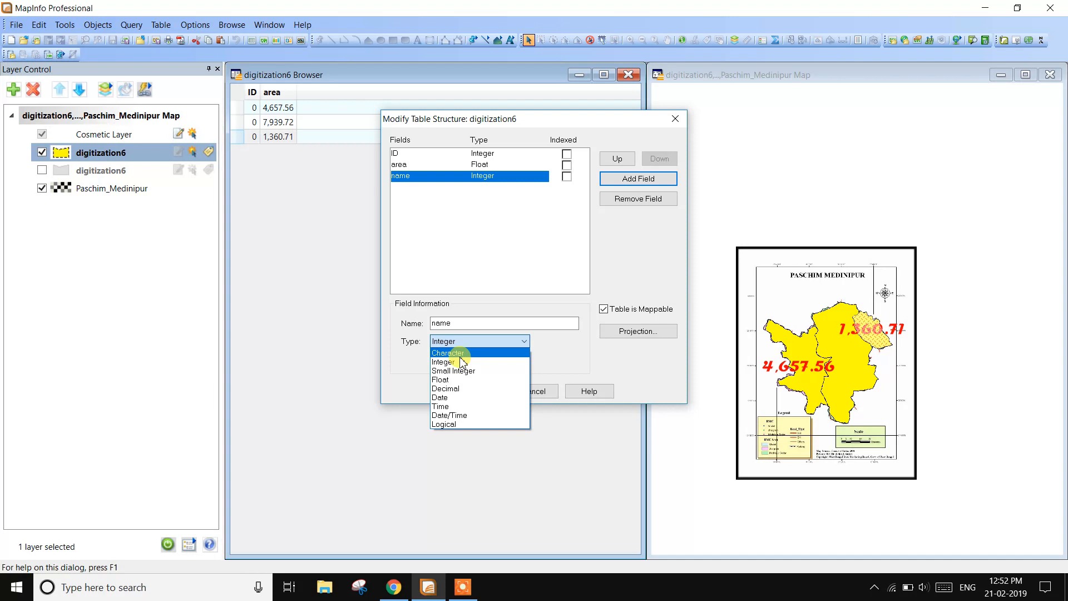
left_click(470, 351)
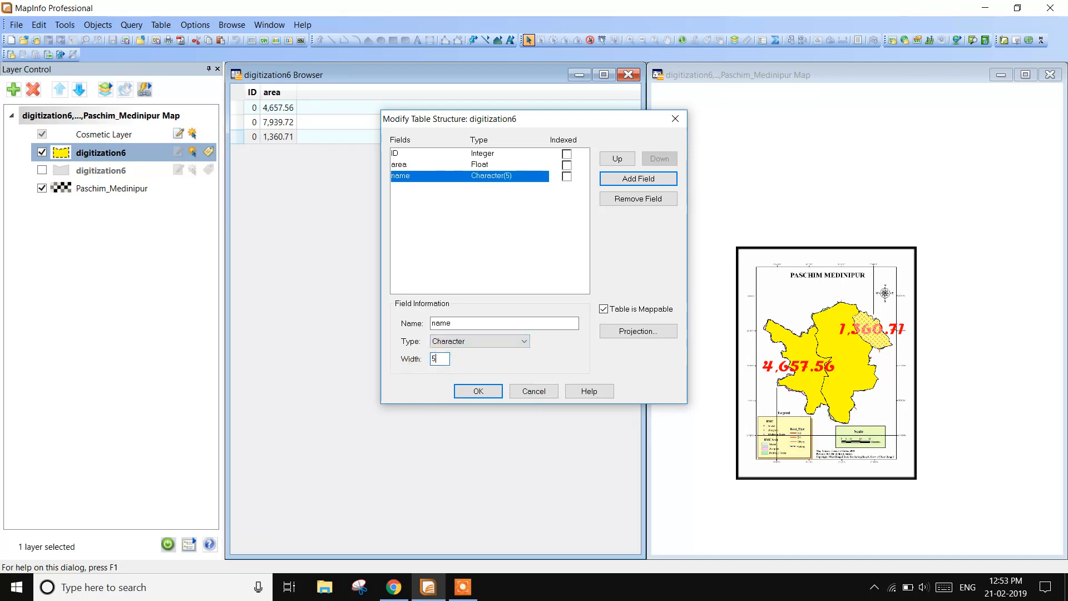
left_click(466, 391)
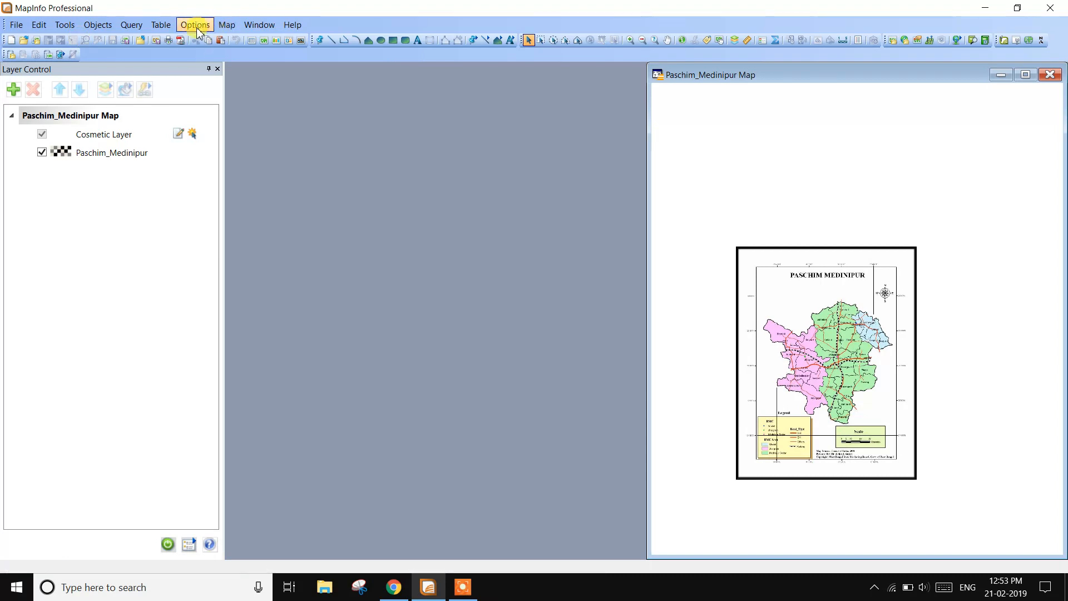
- Open the digitization6 table in a new browser window and tile it with the Paschim_Medinipur map
left_click(160, 25)
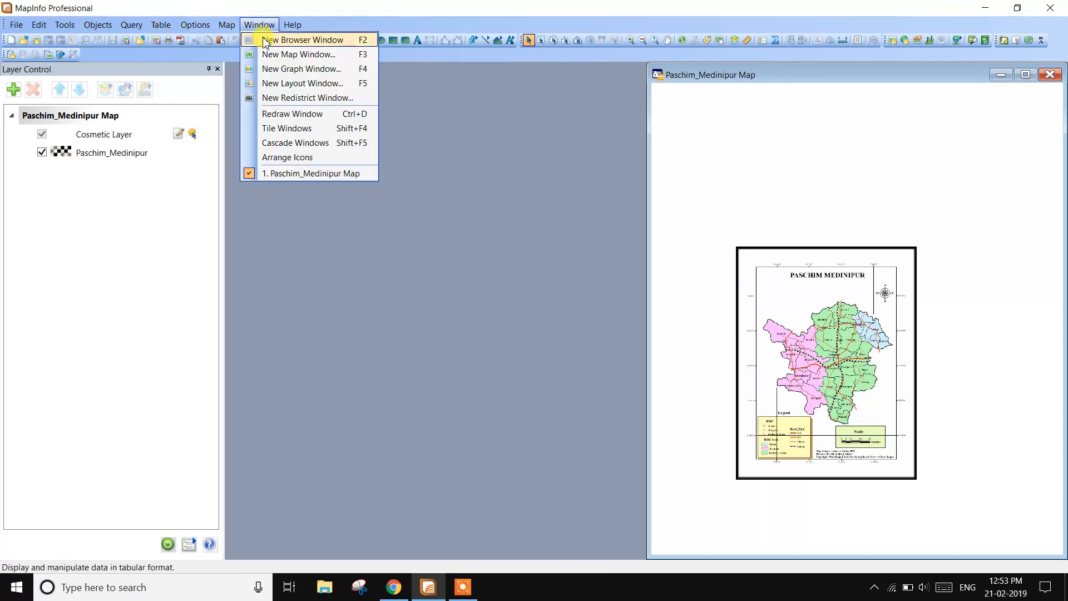
left_click(265, 39)
left_click(267, 24)
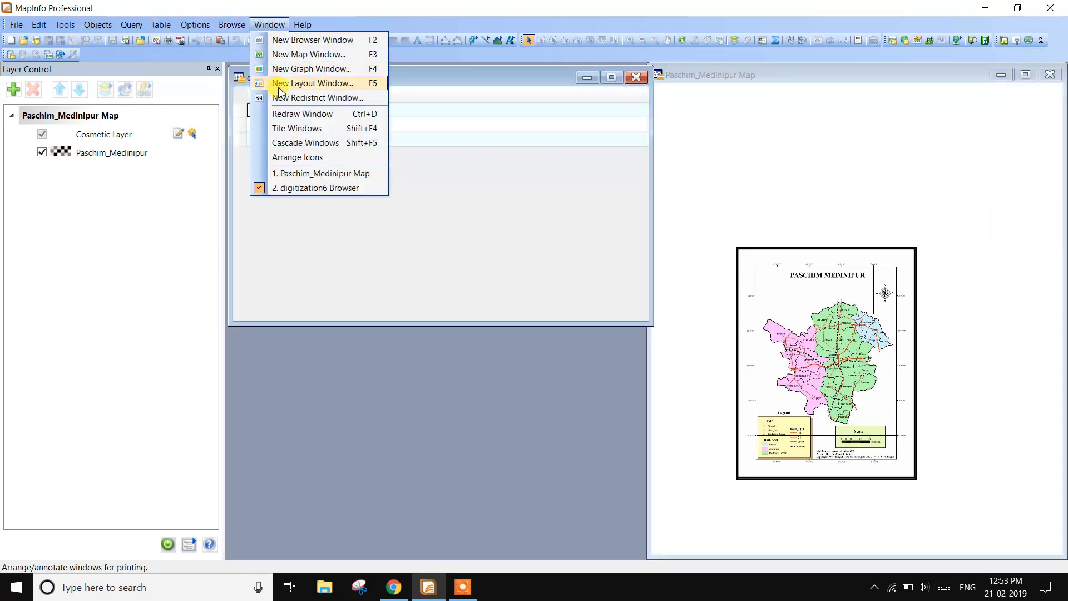
left_click(295, 128)
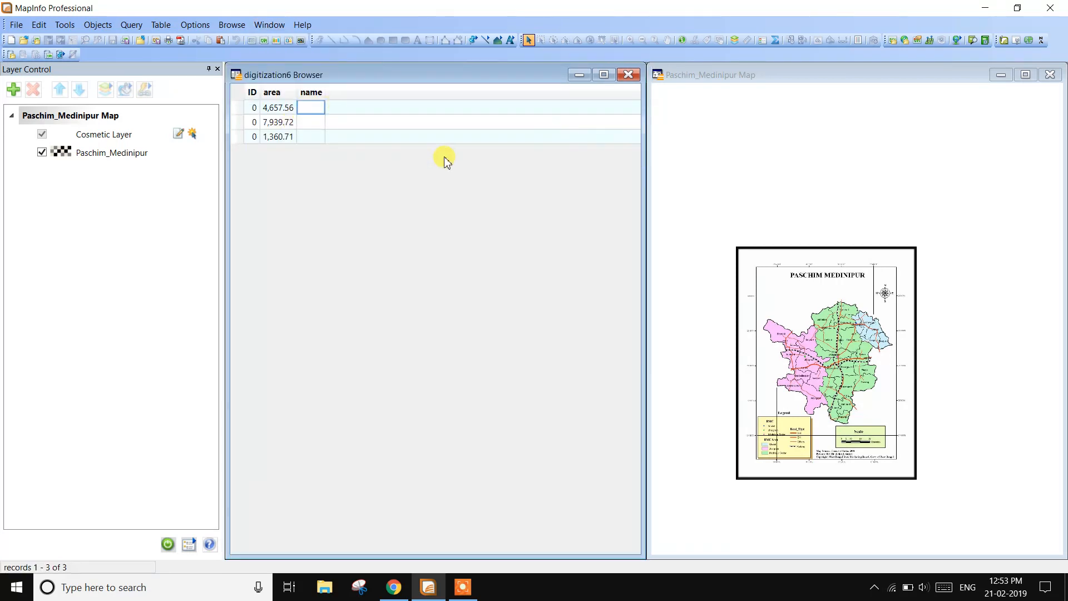
- Add the digitization6 table back to the Paschim_Medinipur map as a layer
left_click(13, 89)
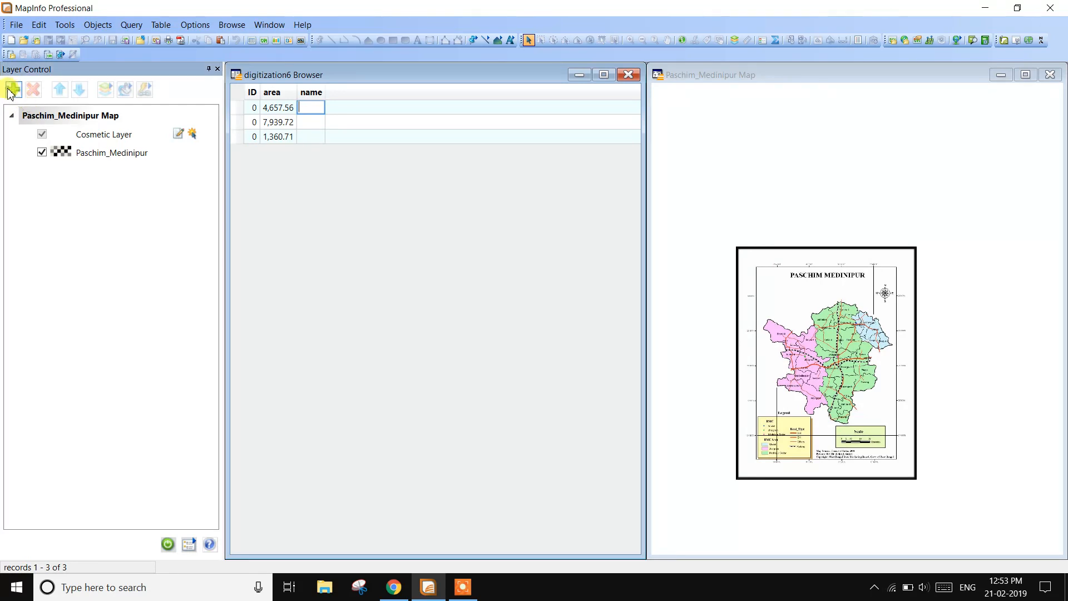
left_click(457, 252)
left_click(474, 359)
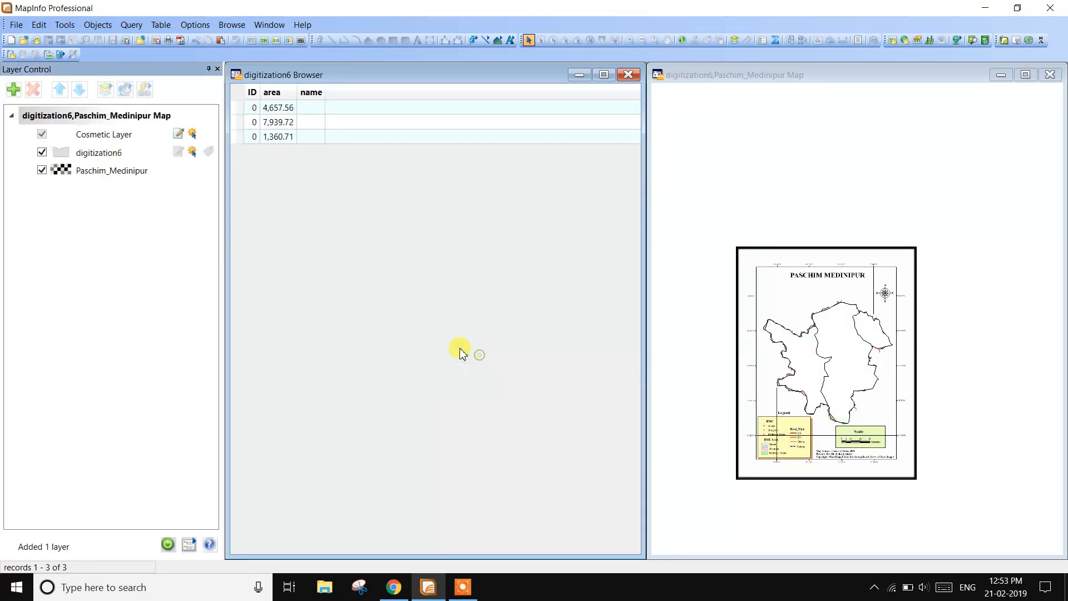
scroll(799, 364, "up", 2)
scroll(799, 358, "down", 2)
- Select the first table record and compare its polygon with the base map, leaving the digitization6 layer hidden
left_click(313, 108)
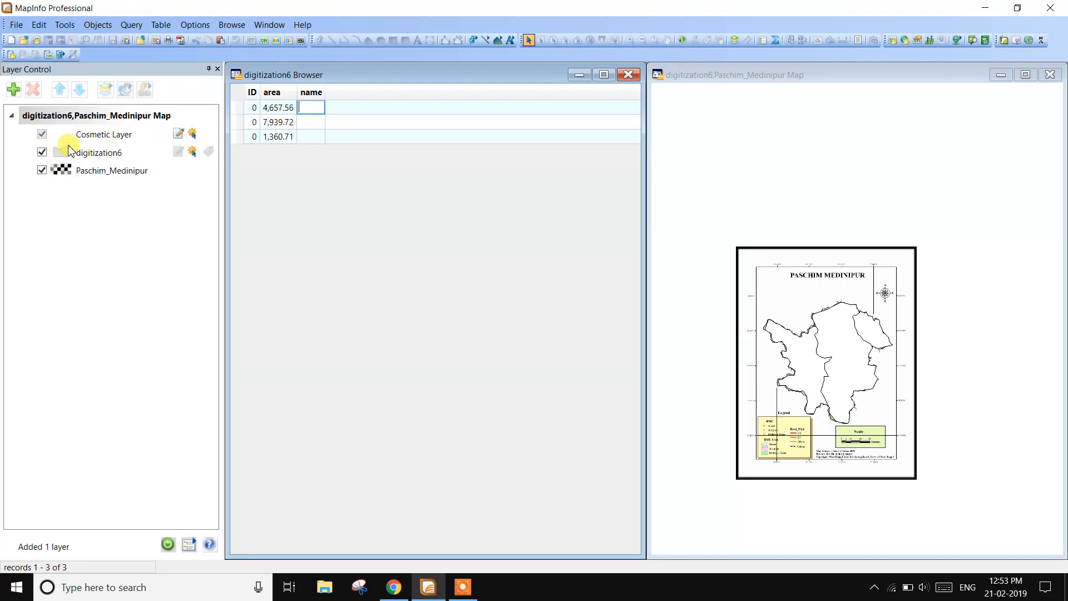
left_click(95, 170)
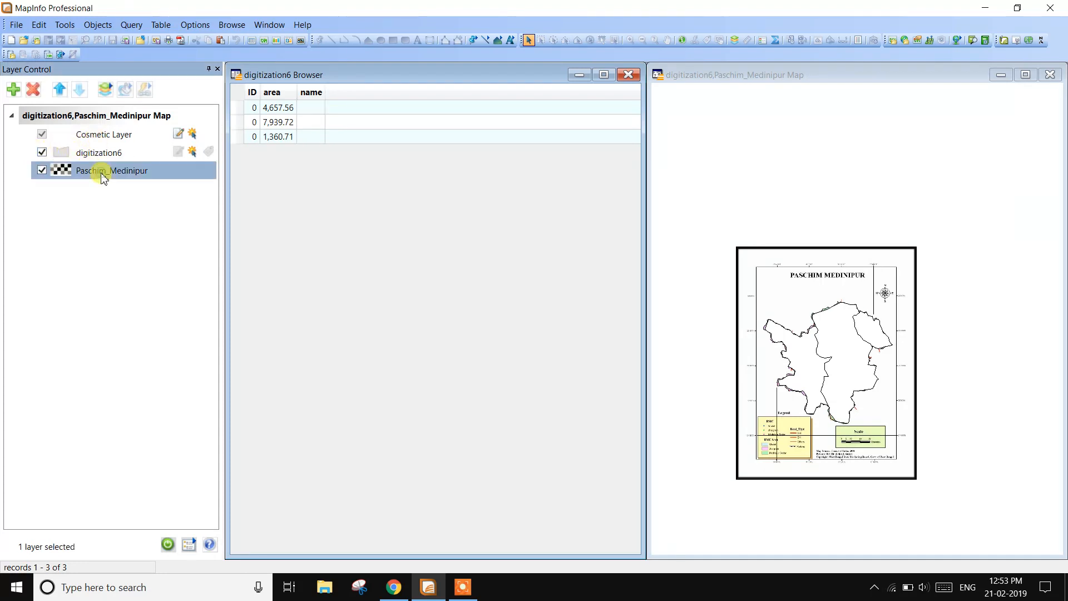
left_click(48, 152)
left_click(42, 151)
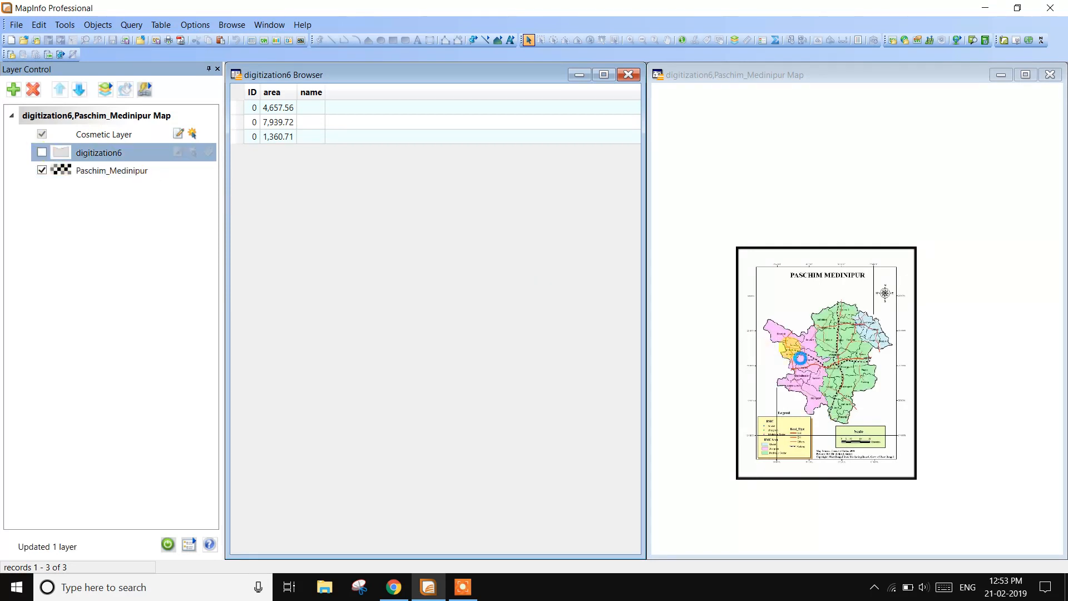
scroll(800, 358, "up", 2)
scroll(781, 370, "down", 1)
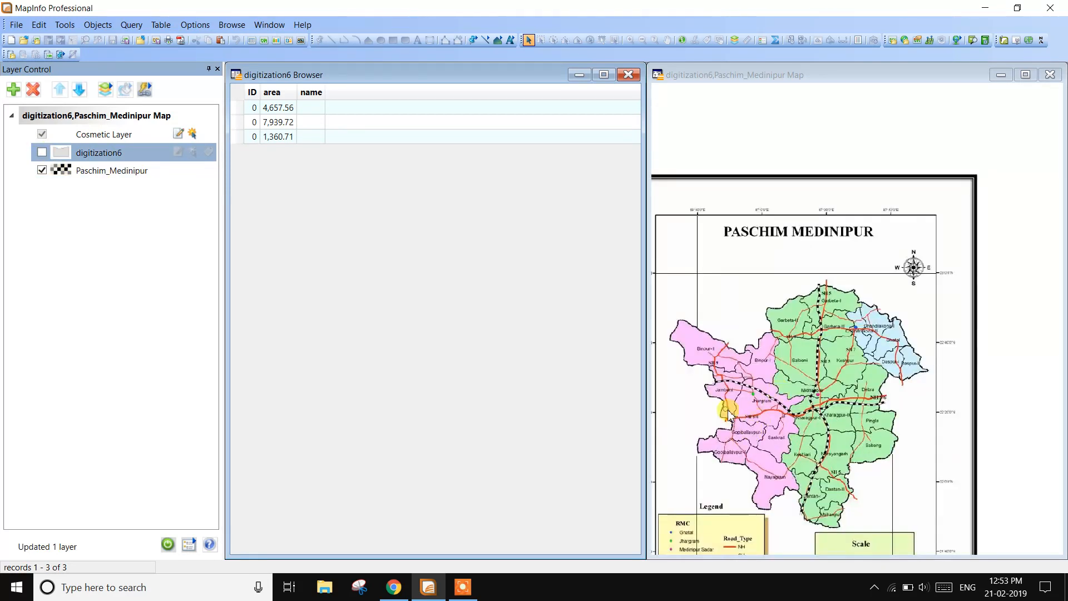
left_click(42, 152)
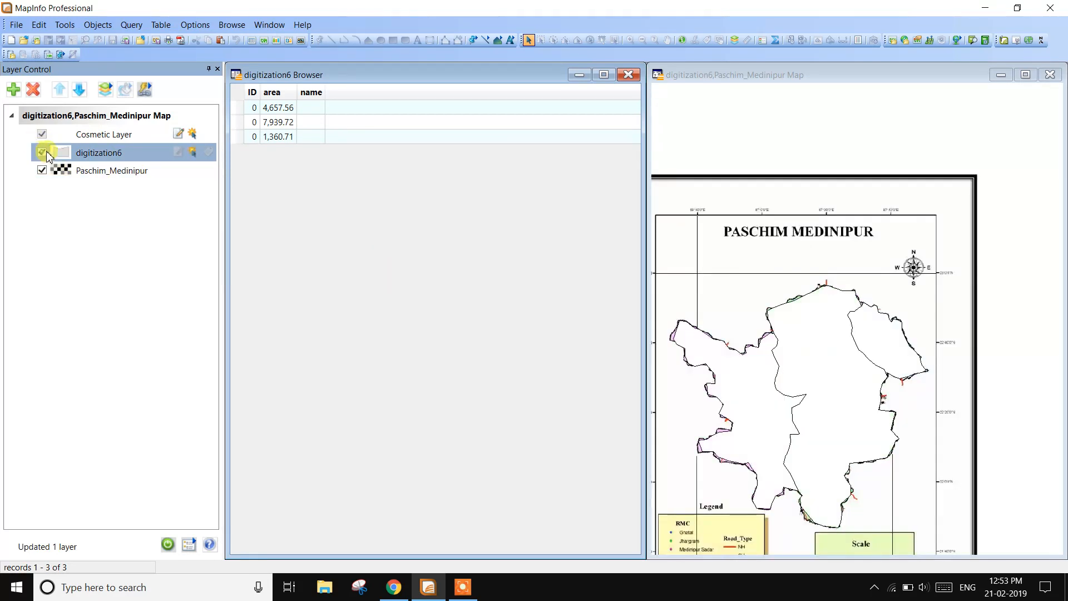
left_click(238, 111)
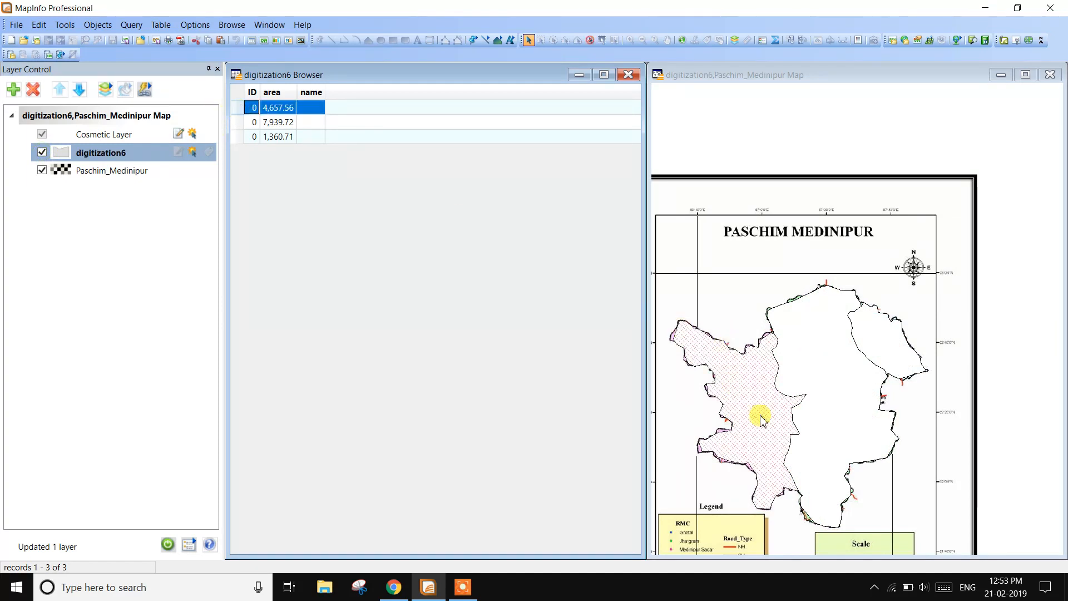
left_click(42, 172)
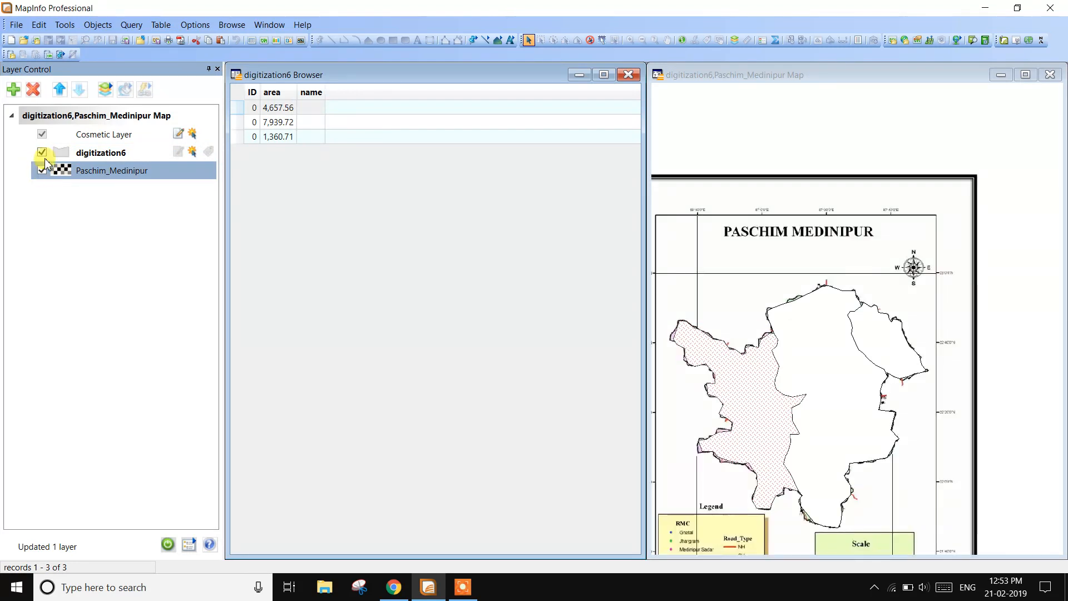
left_click(42, 152)
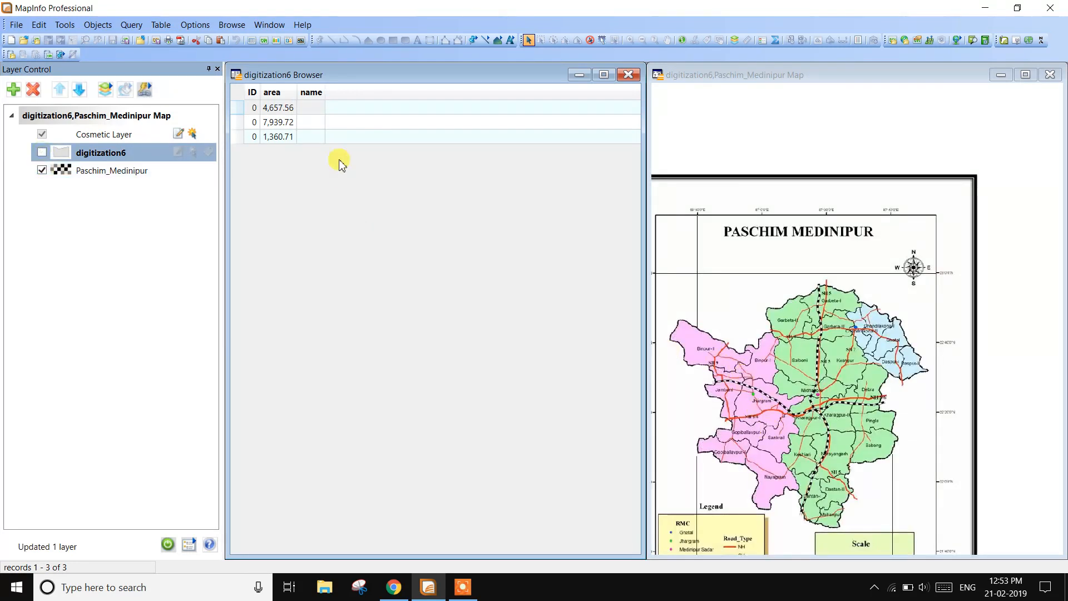
- Widen the name column and enter Jhargram as the first record's name
left_click_drag(325, 97, 398, 100)
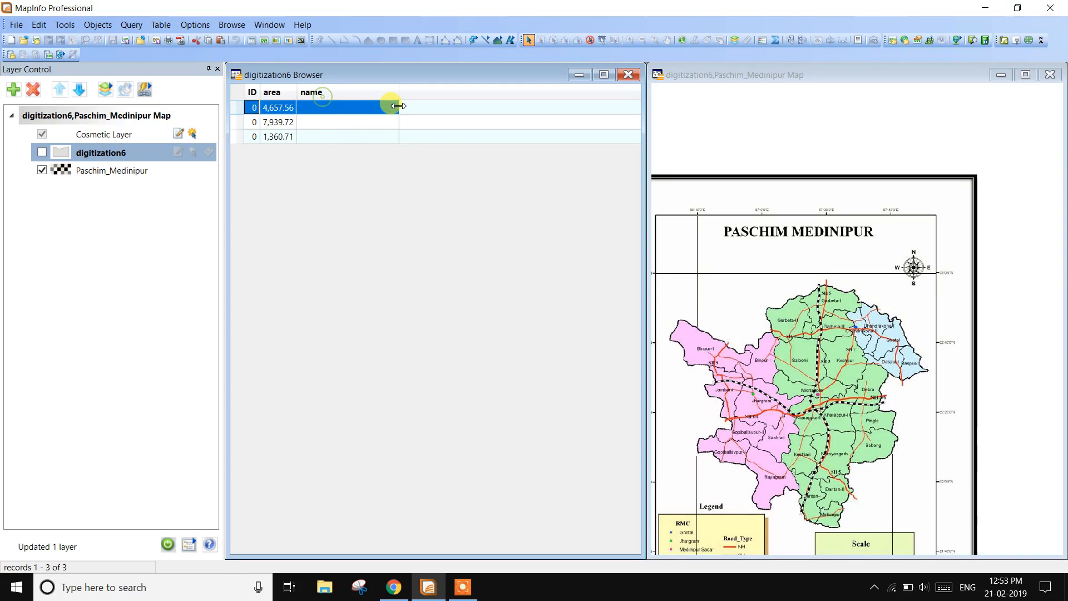
left_click(347, 108)
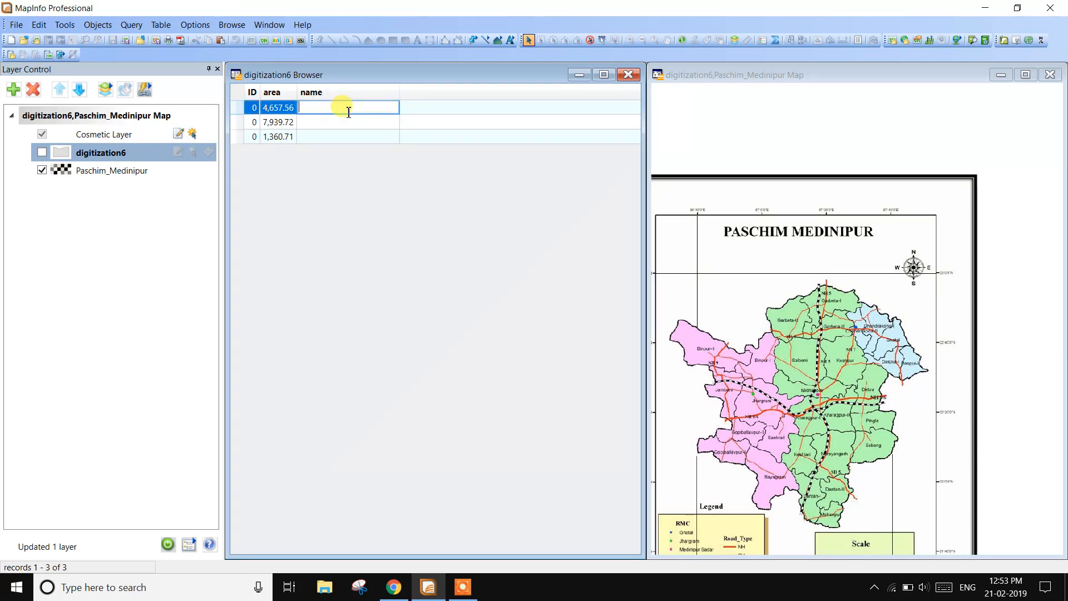
key("Caps_Lock")
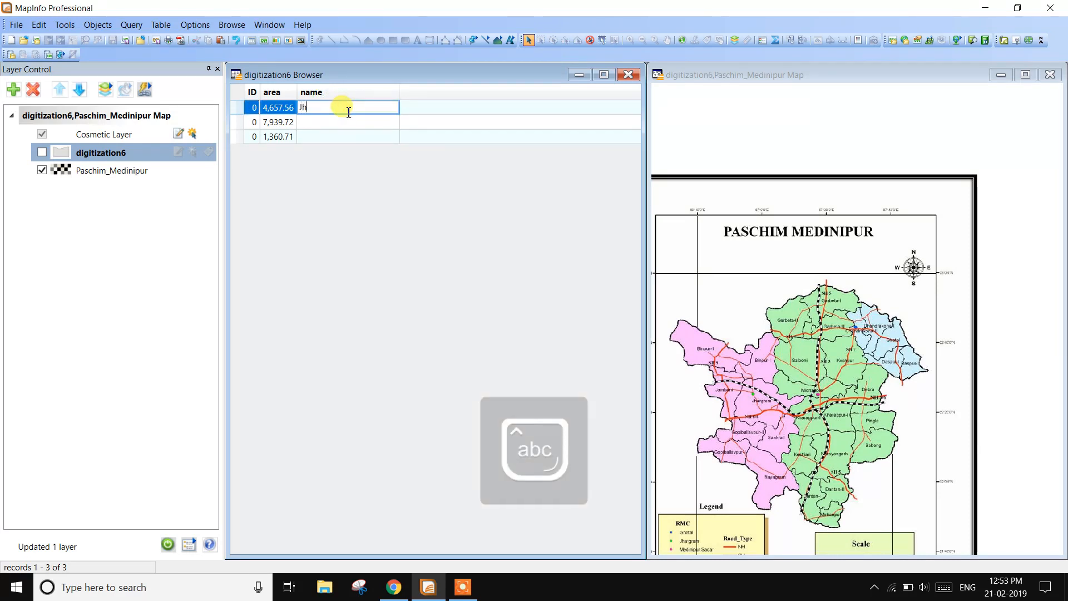
type("Jhargram")
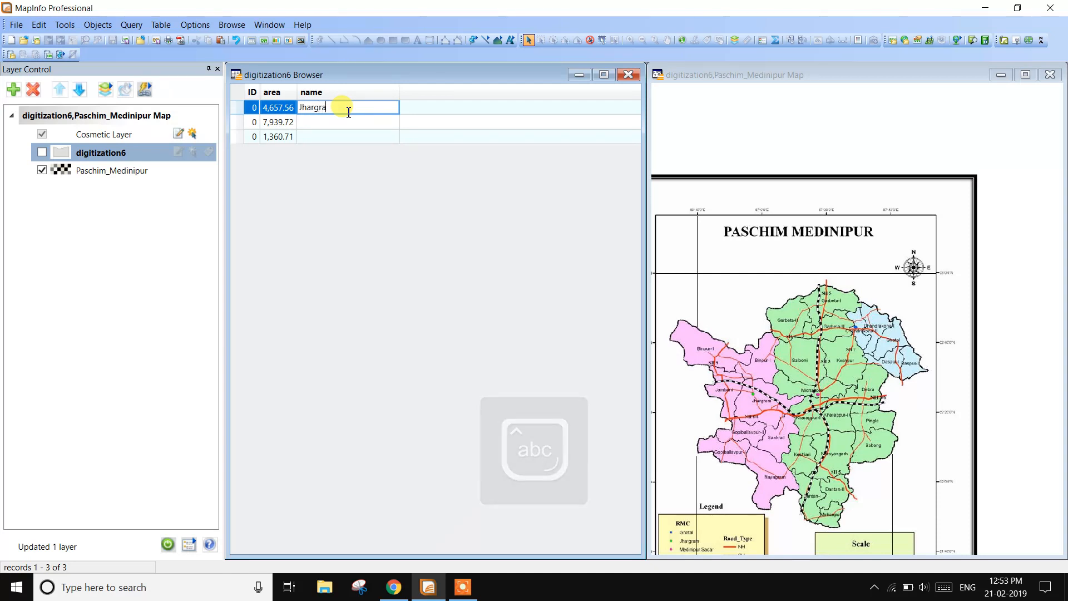
- Match the second record's polygon to the base map and enter Kharagpur as its name
left_click(42, 153)
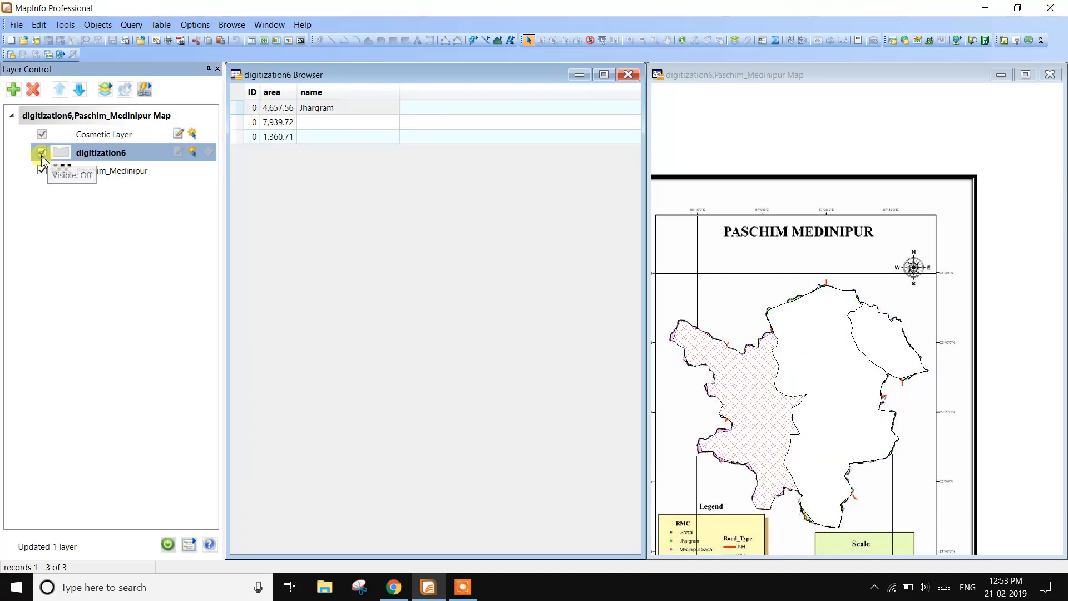
left_click(239, 122)
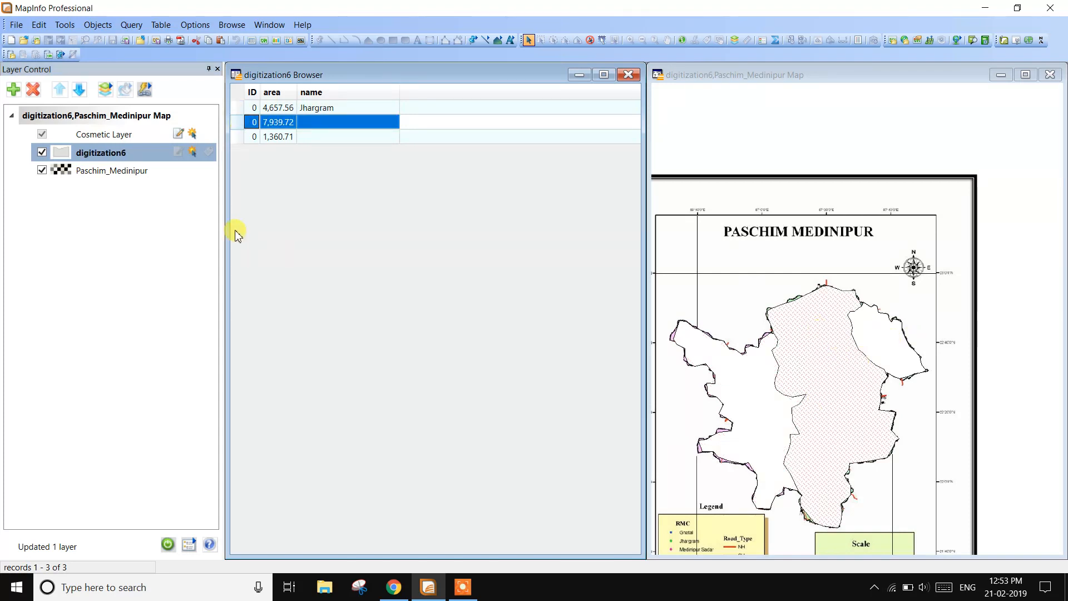
left_click(42, 151)
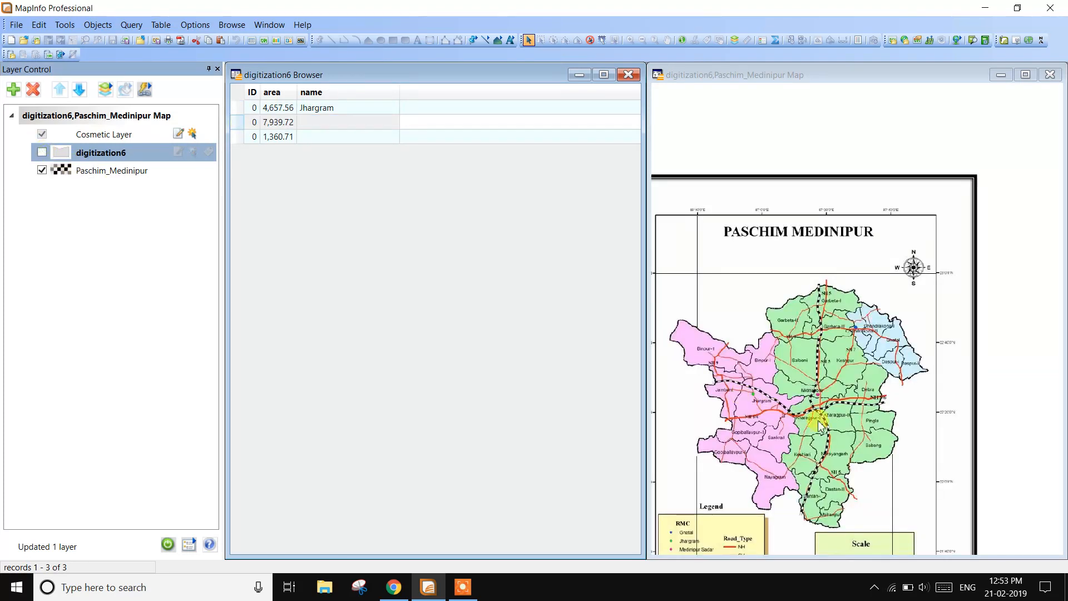
left_click(319, 122)
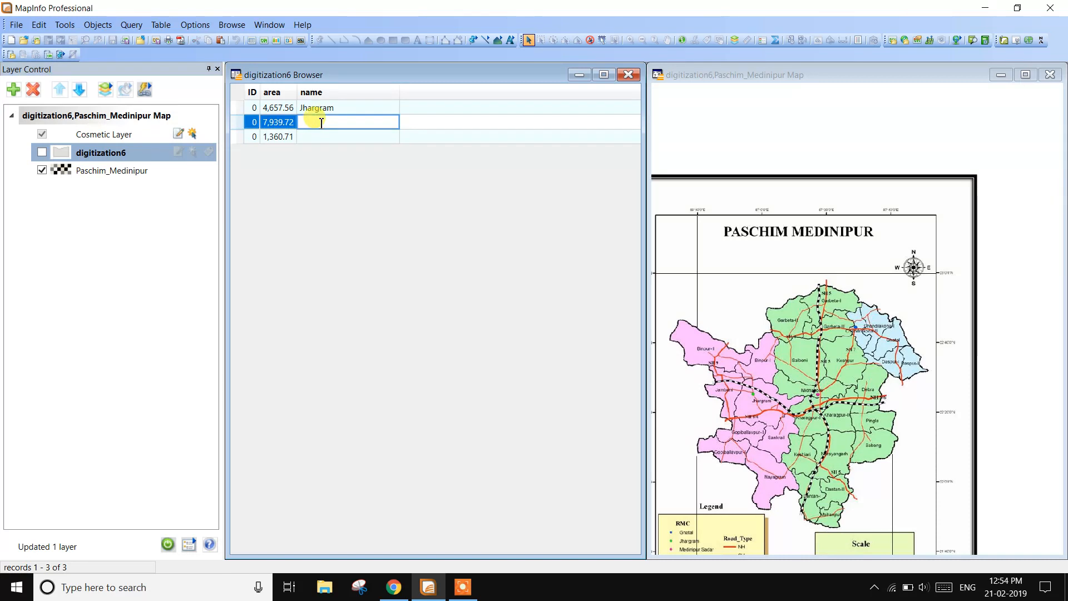
key("Caps_Lock")
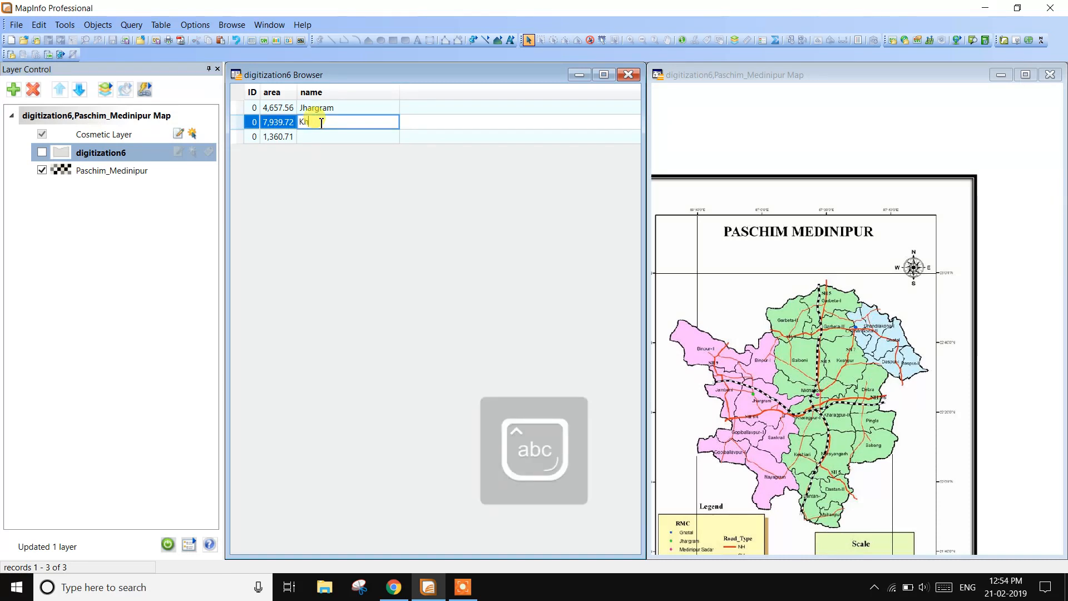
type("Kharagpur")
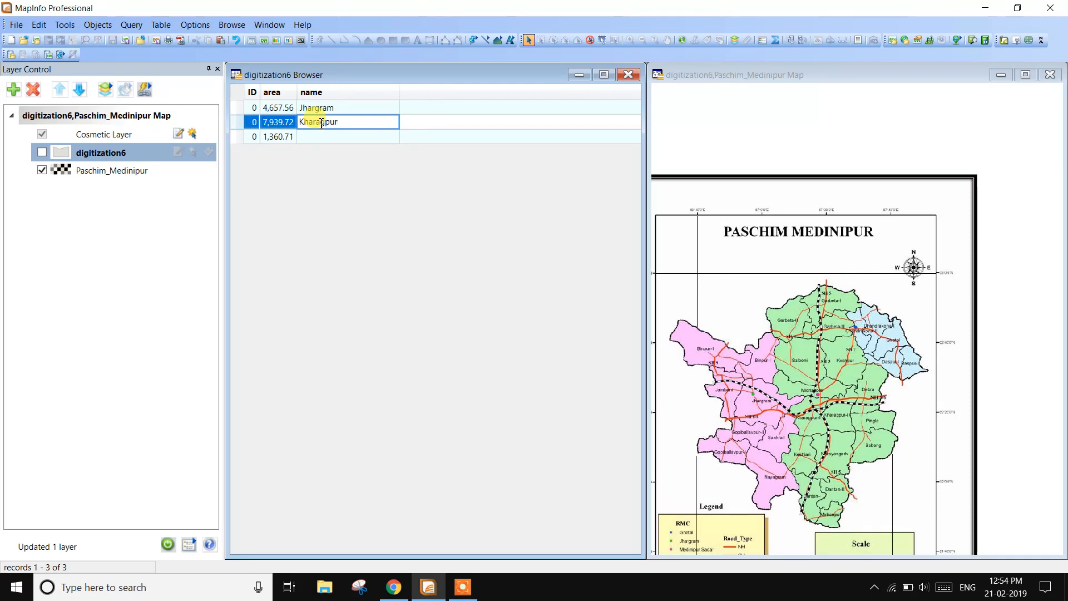
- Match the third record's polygon to the base map and enter Ghatal as its name
left_click(42, 152)
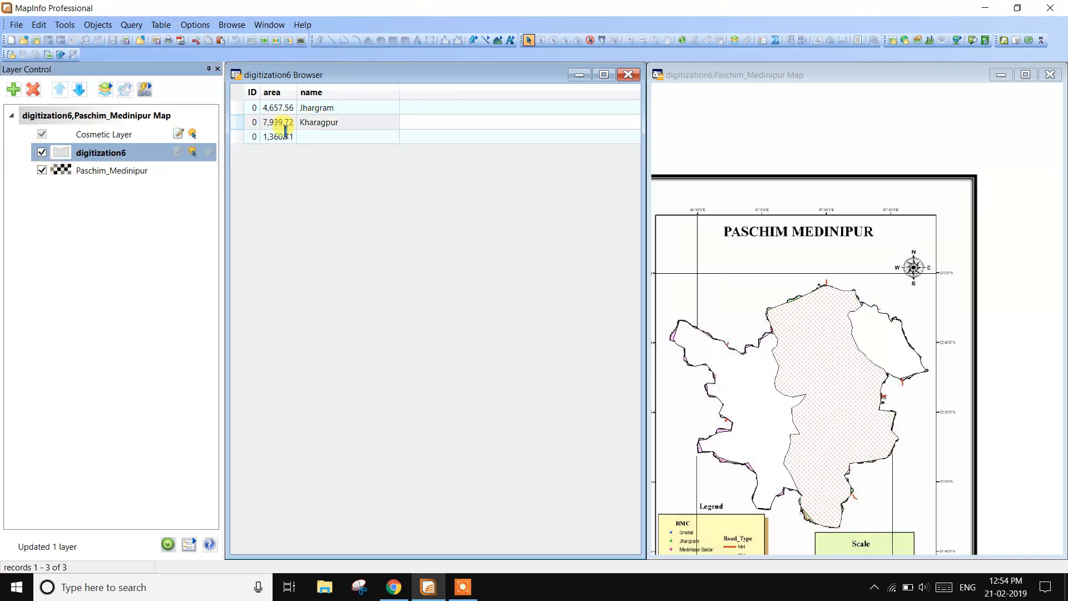
left_click(42, 171)
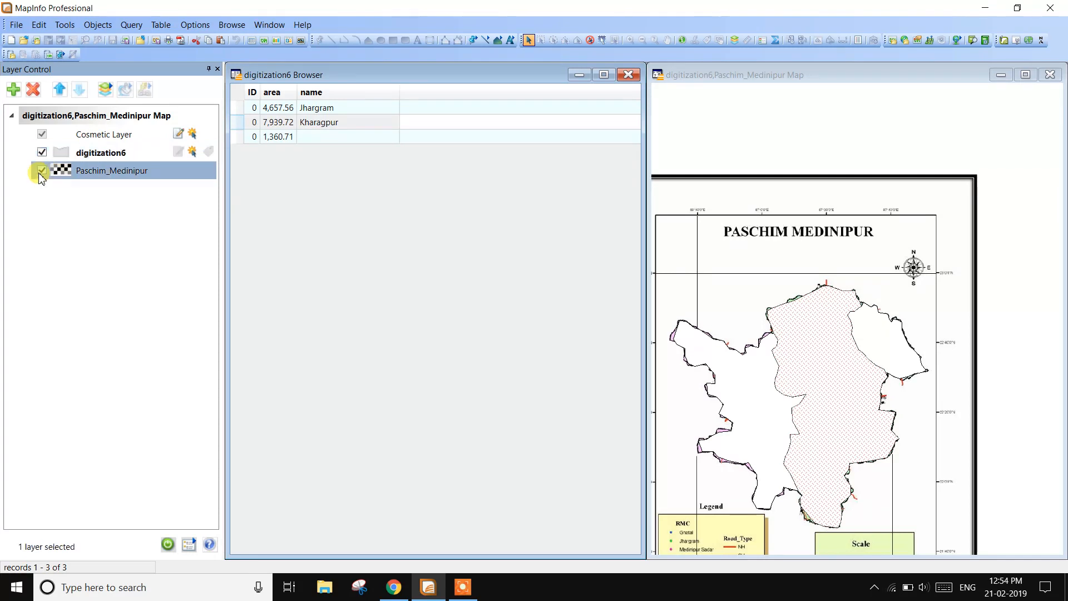
left_click(42, 153)
left_click(42, 153)
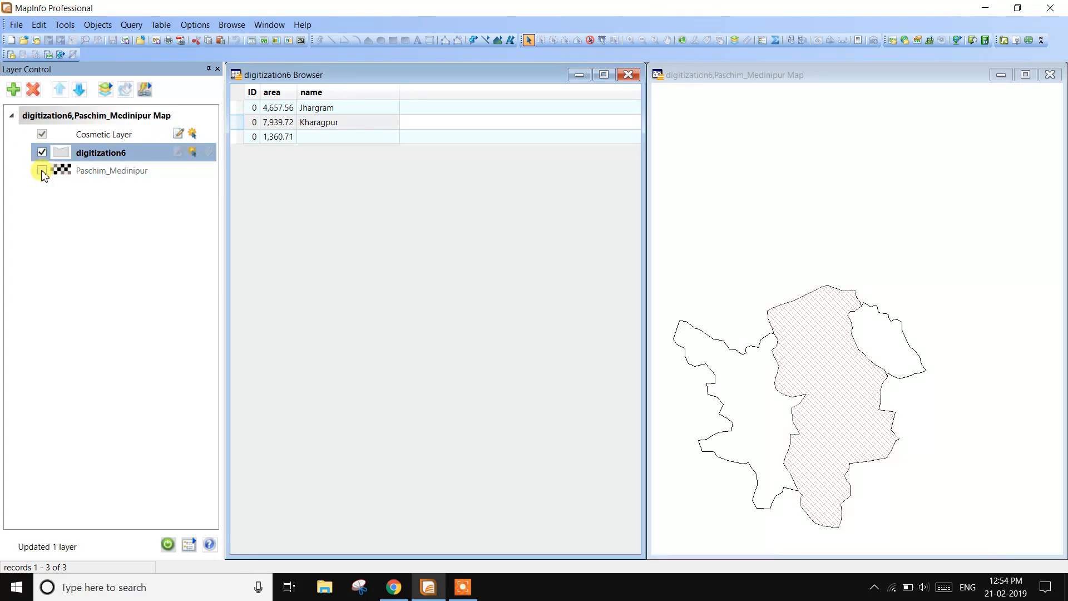
left_click(43, 168)
left_click(42, 152)
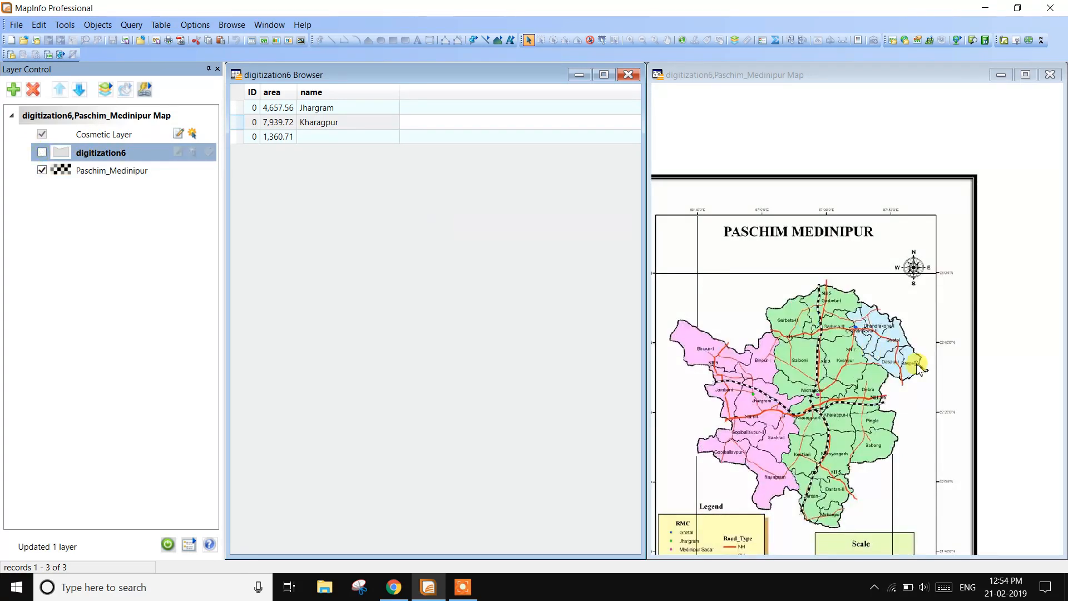
left_click(41, 152)
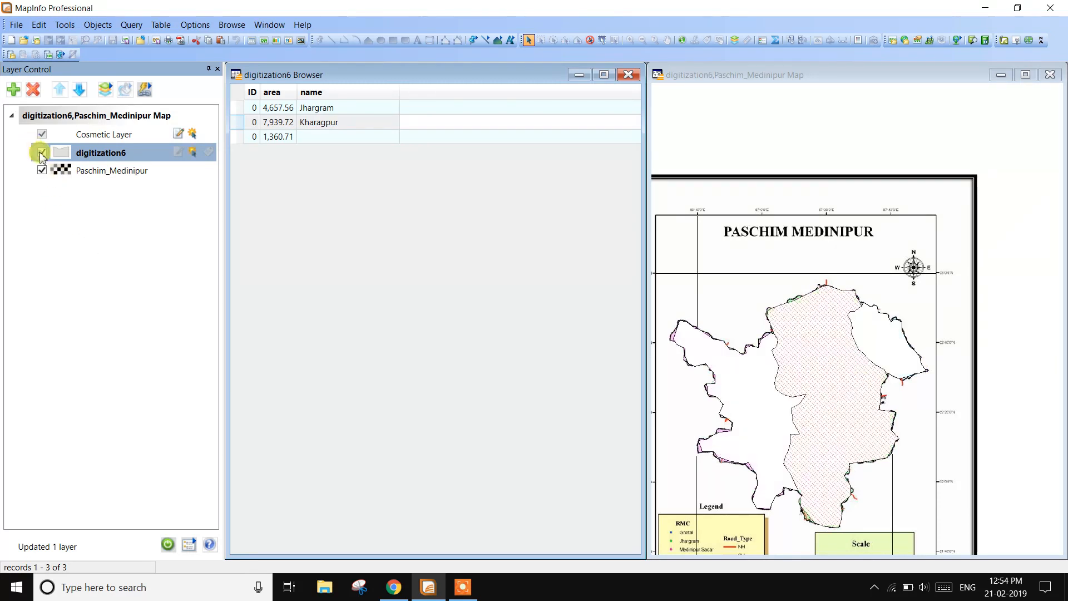
left_click(311, 138)
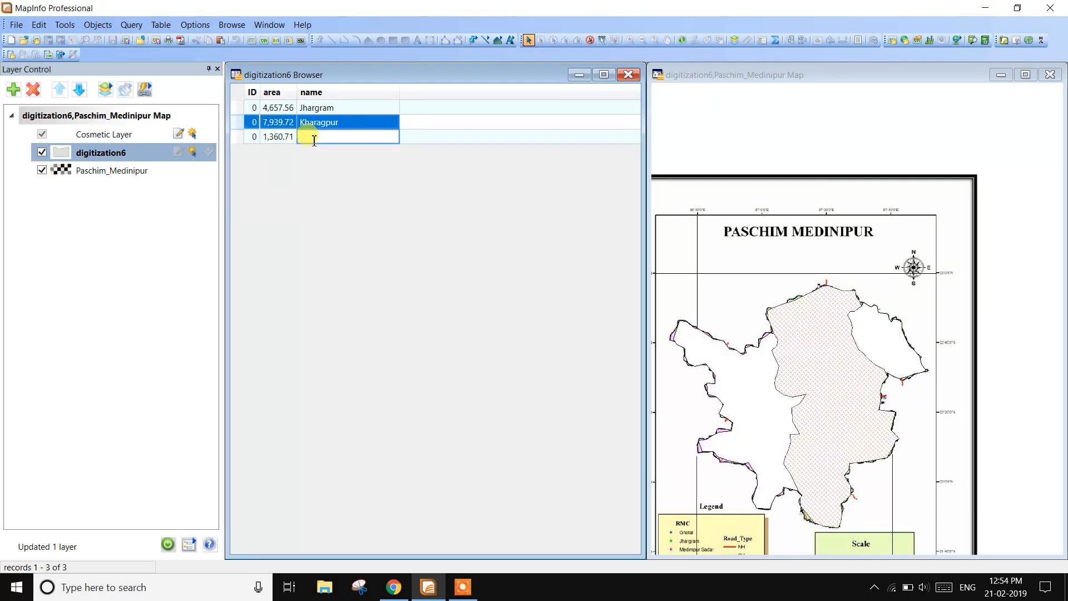
key("BackSpace")
key("Caps_Lock")
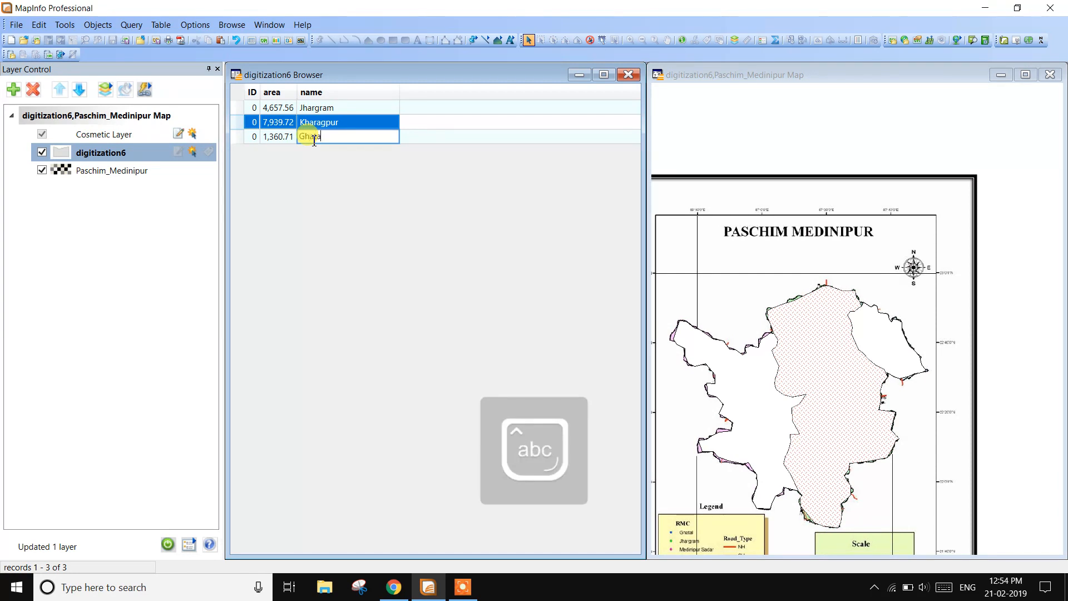
left_click(362, 202)
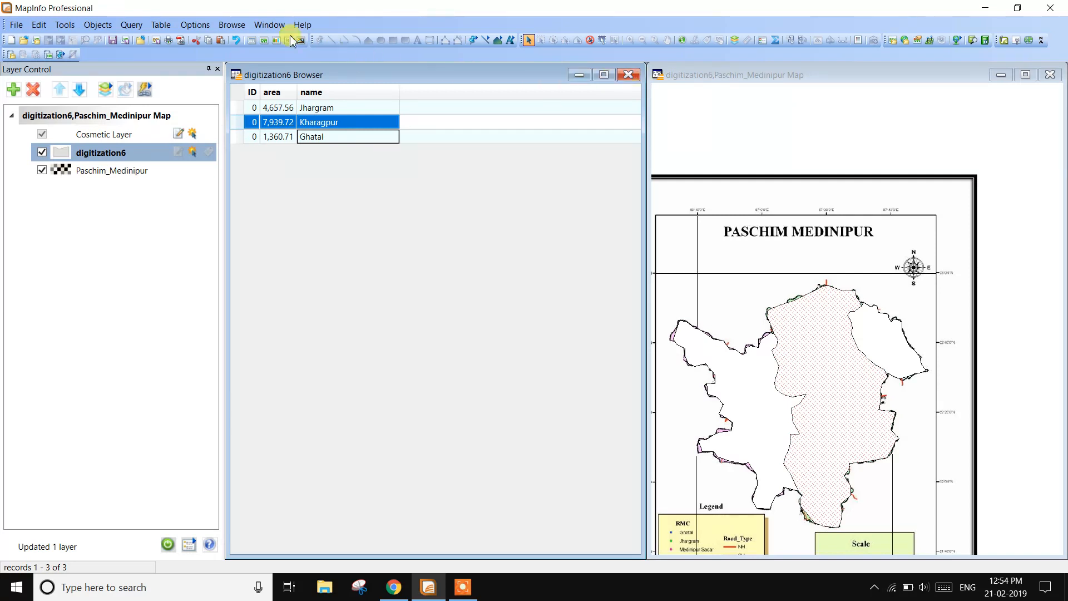
- Close the table browser, then maximize the map window with the Paschim_Medinipur layer hidden
left_click(628, 75)
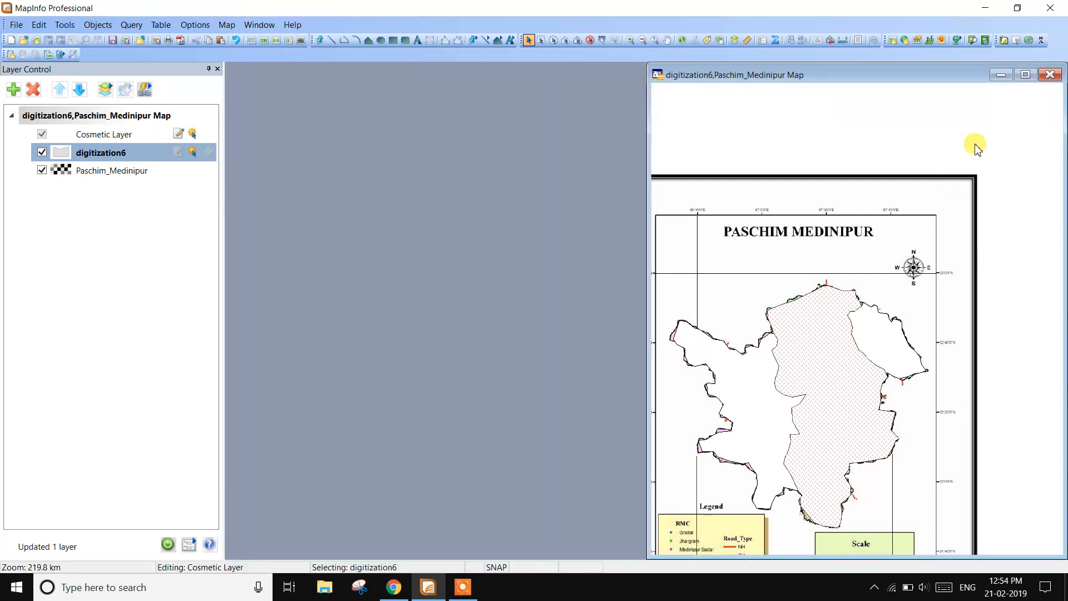
left_click(1025, 75)
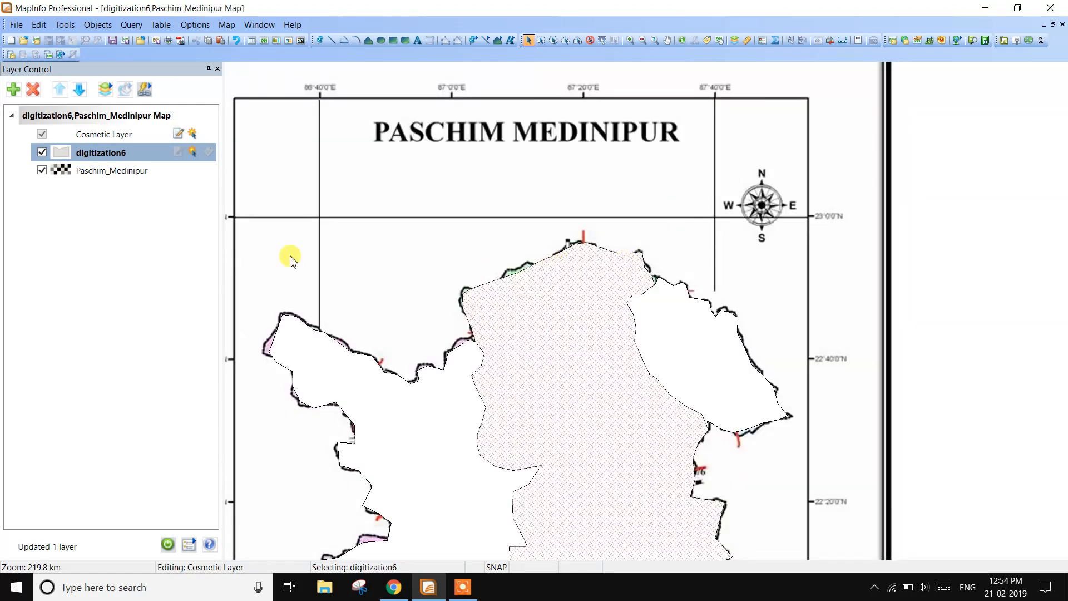
left_click(42, 170)
double_click(92, 154)
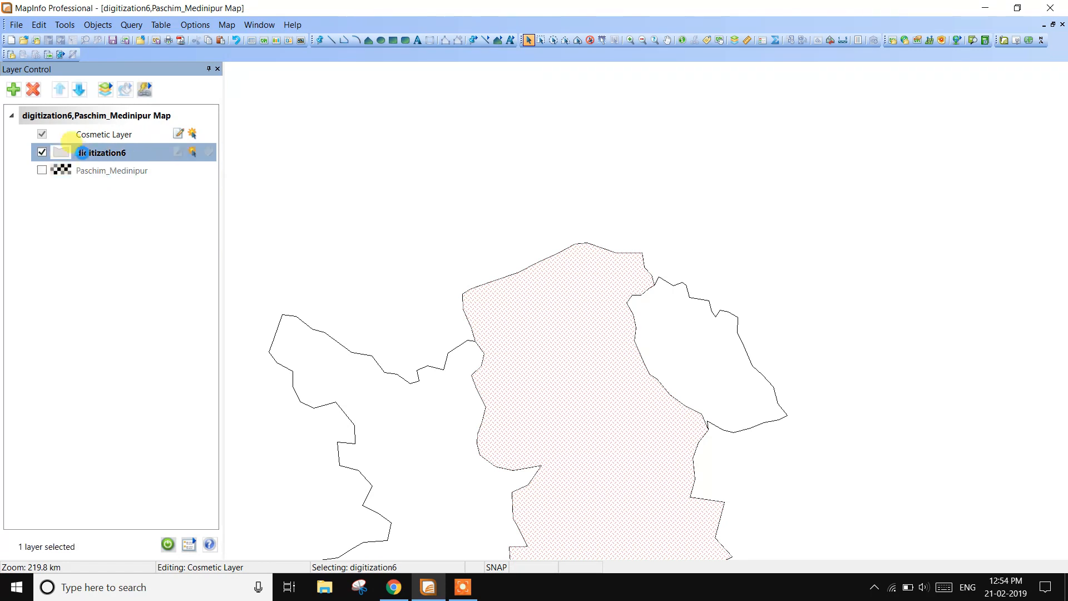
left_click(674, 156)
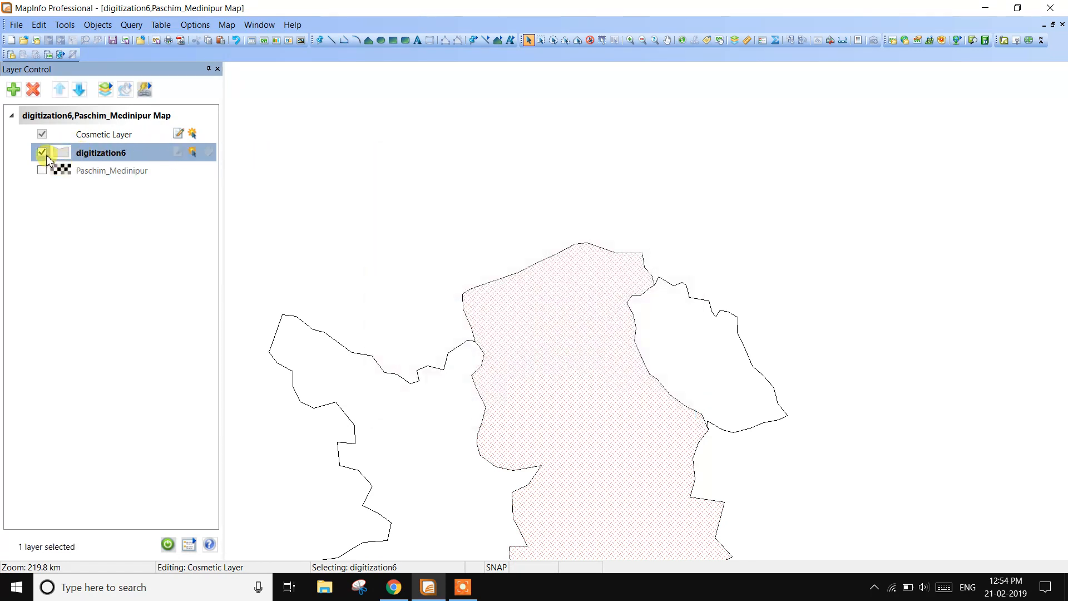
scroll(575, 369, "down", 1)
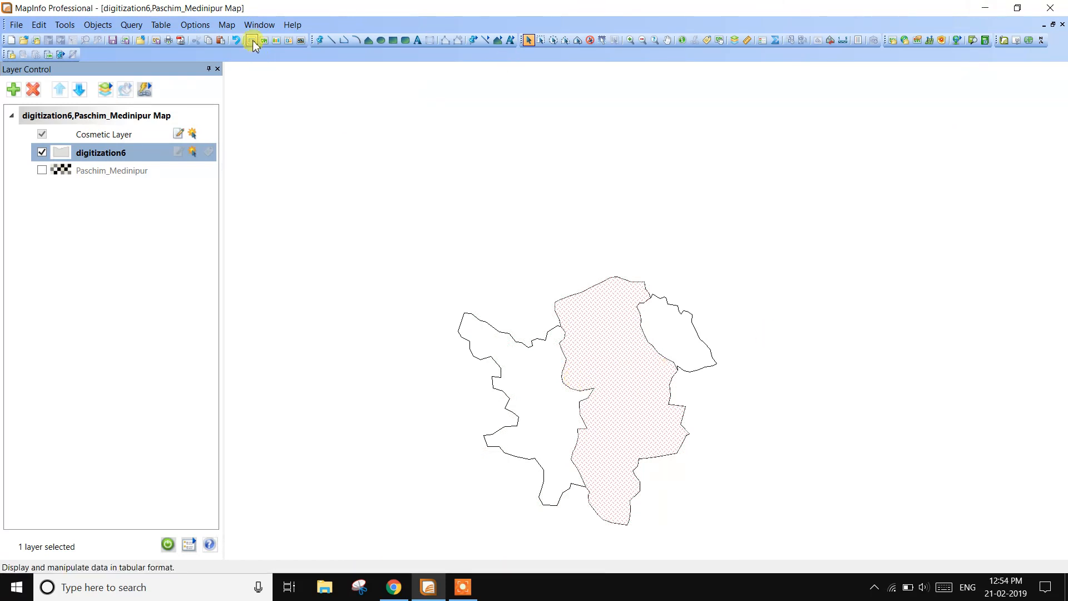
- Reopen the digitization6 table in a browser window and tile it beside the map
left_click(261, 24)
left_click(300, 44)
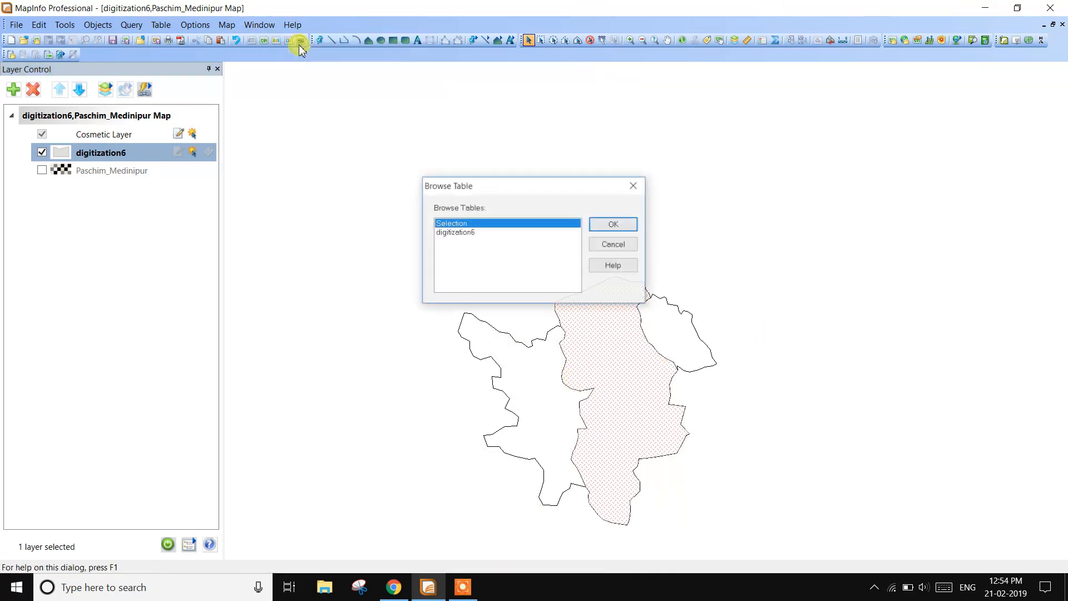
left_click(446, 232)
left_click(626, 226)
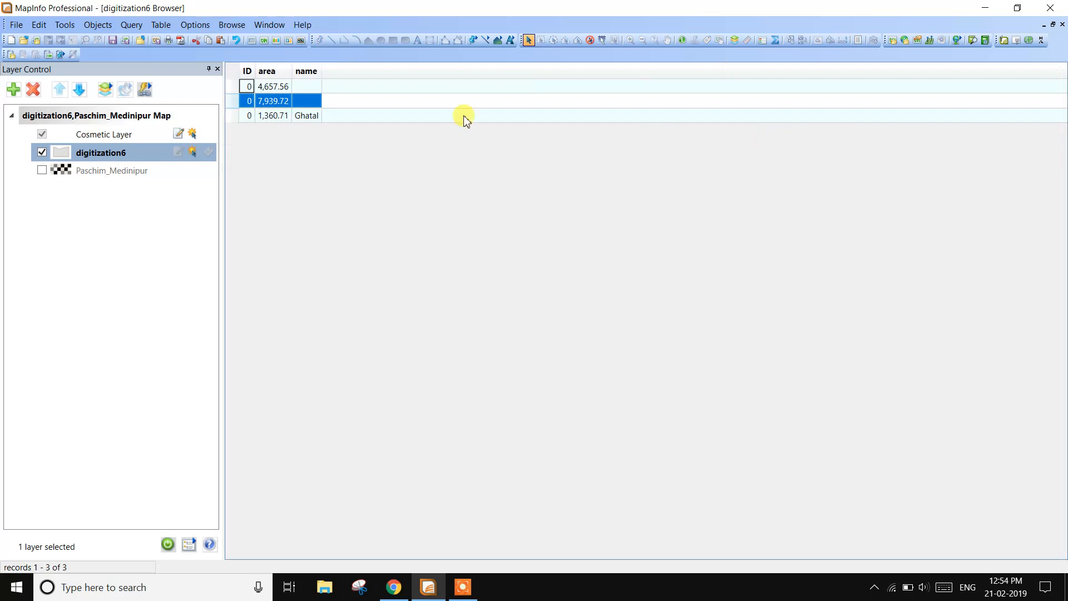
left_click(260, 25)
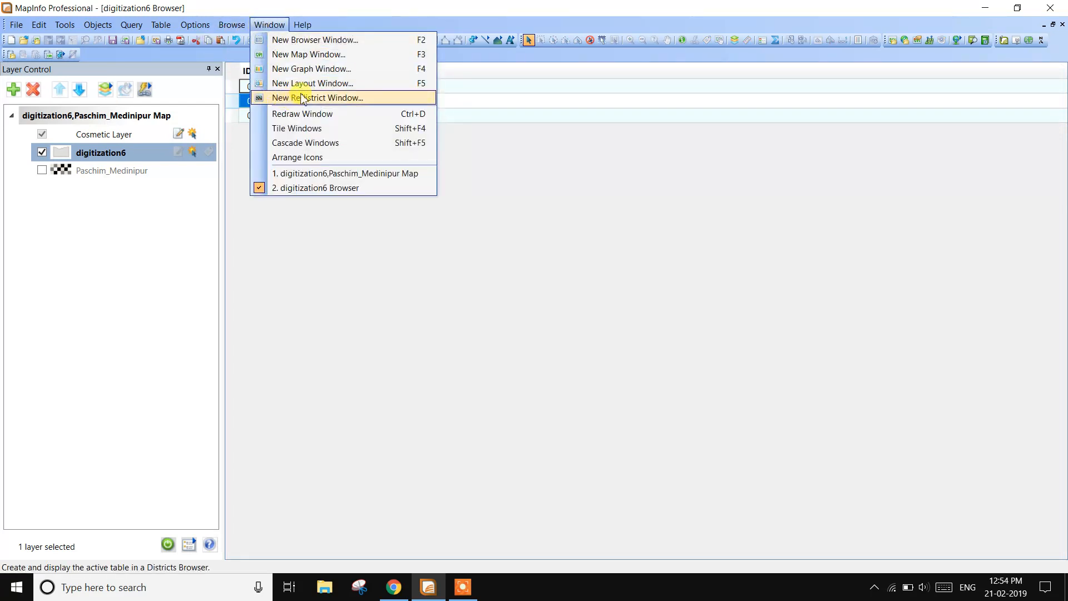
left_click(306, 128)
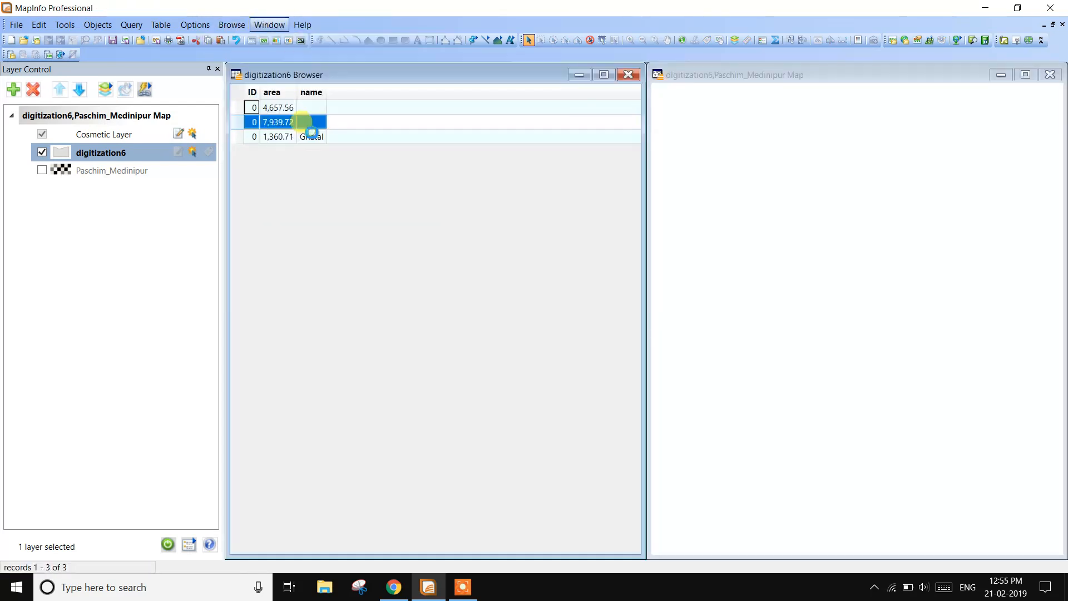
- Update the ID column of the Selection table with Area(obj, "sq km") and close the result and table browsers
left_click(161, 25)
left_click(182, 39)
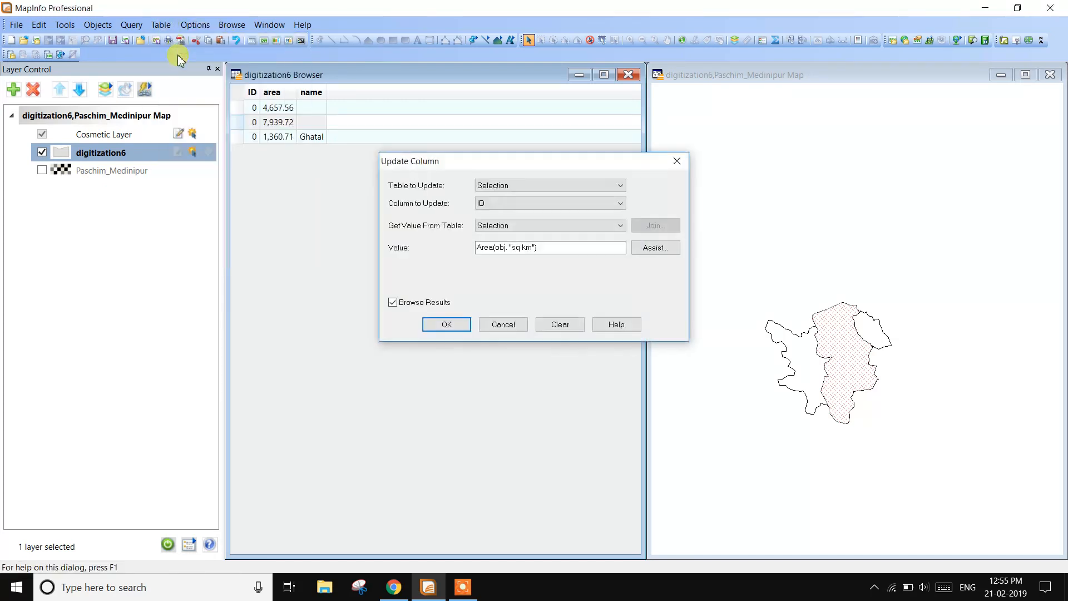
left_click(442, 324)
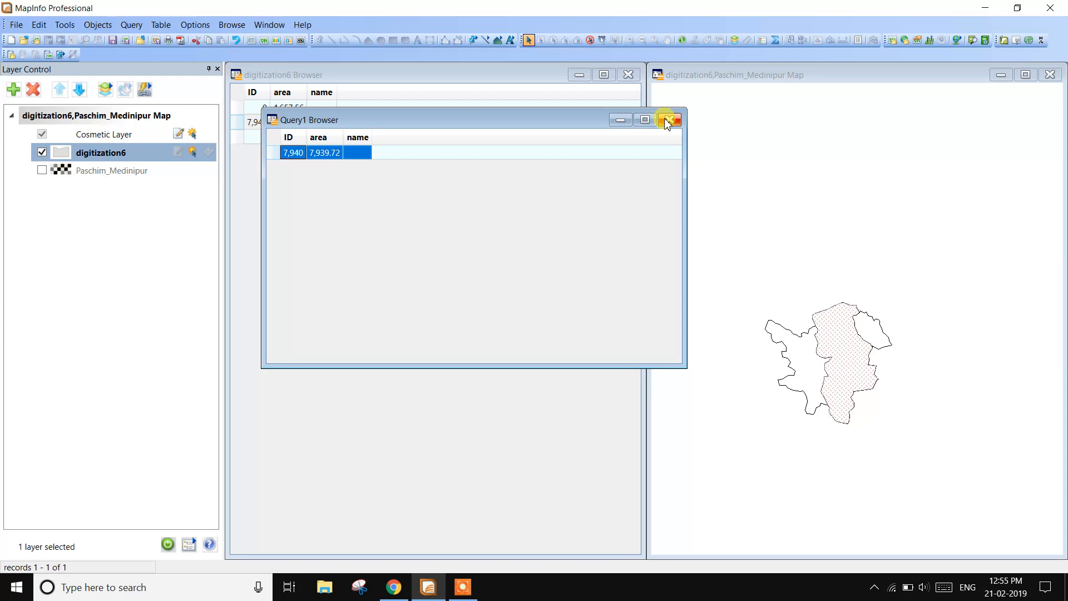
left_click(669, 120)
left_click(632, 77)
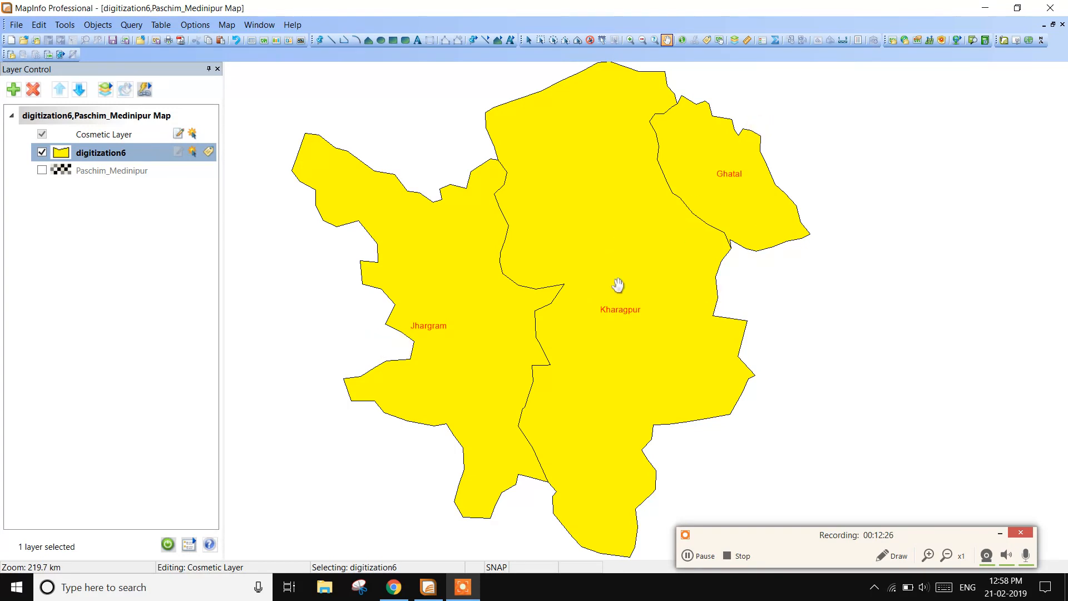
- Compare the labelled digitization6 polygons with the Paschim_Medinipur base map by switching layer visibility, leaving only the digitized layer shown
left_click(42, 171)
left_click(42, 171)
left_click(41, 152)
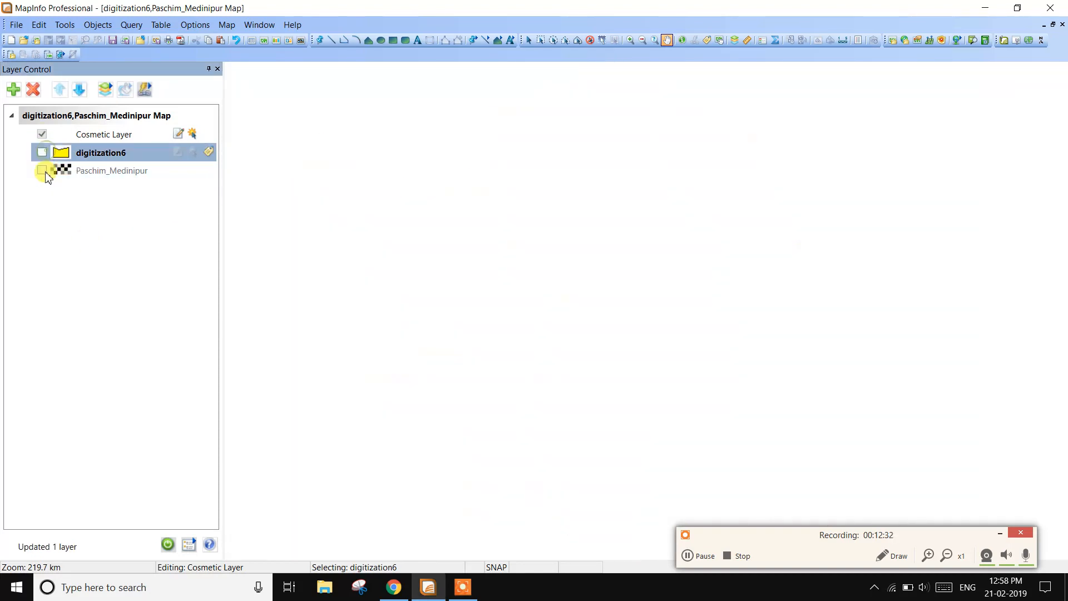
left_click(43, 170)
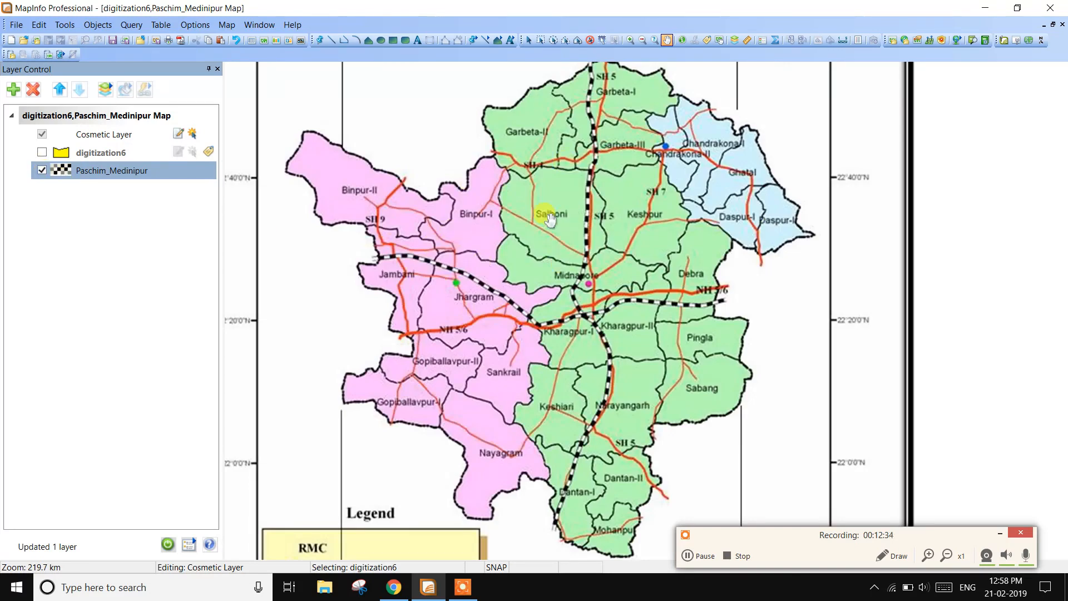
left_click(43, 170)
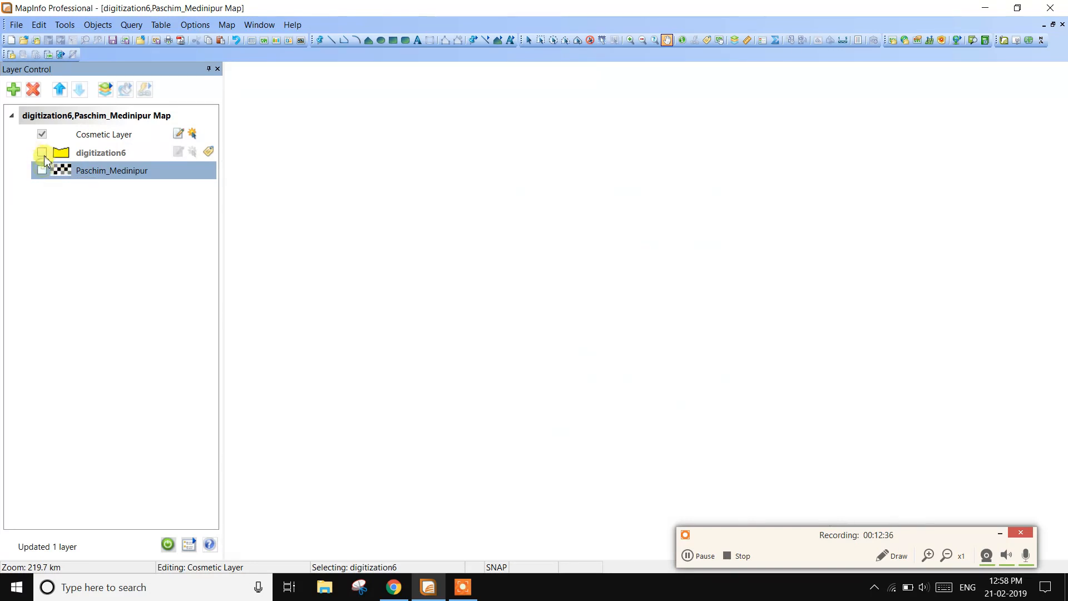
left_click(42, 154)
left_click(43, 170)
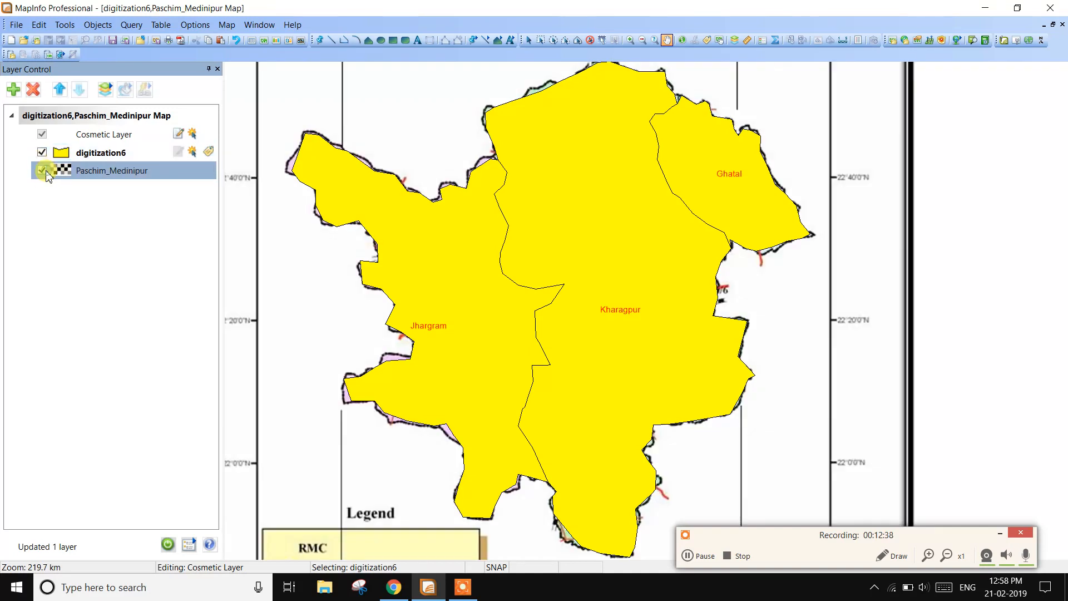
left_click(43, 153)
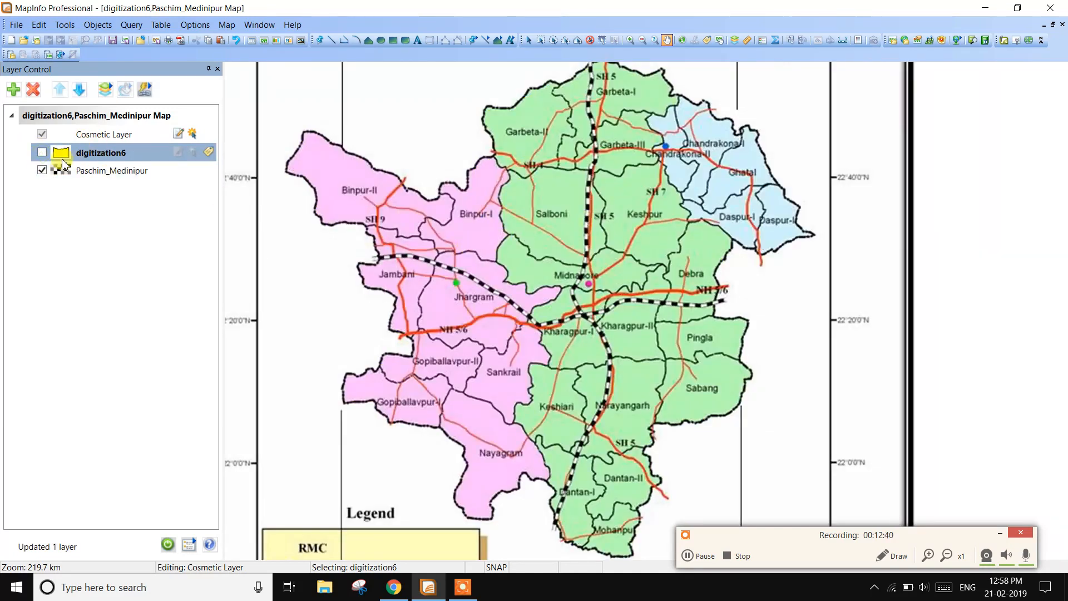
left_click(42, 153)
left_click(42, 170)
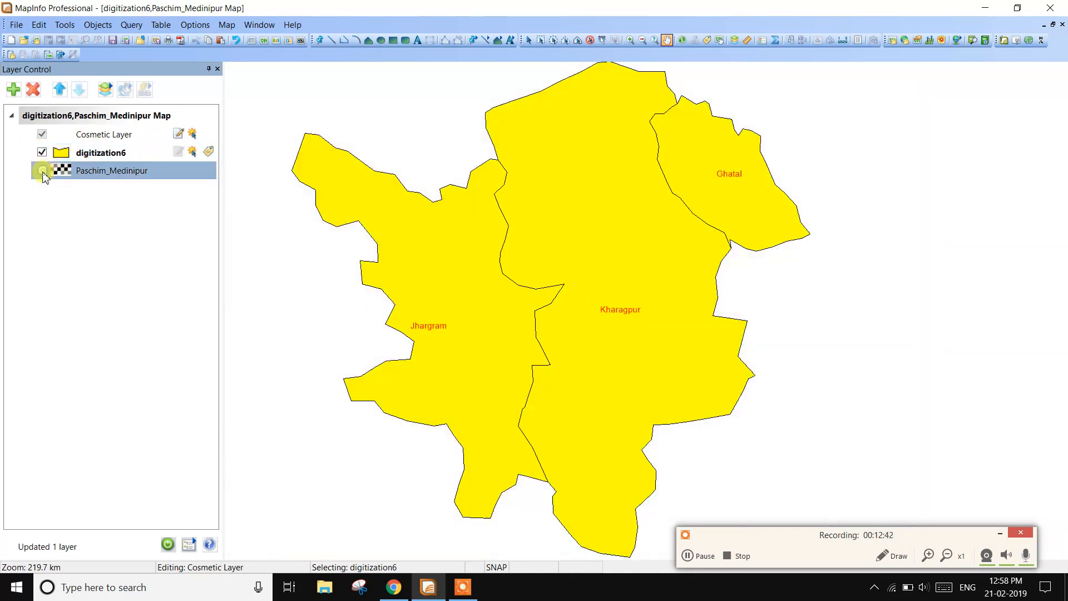